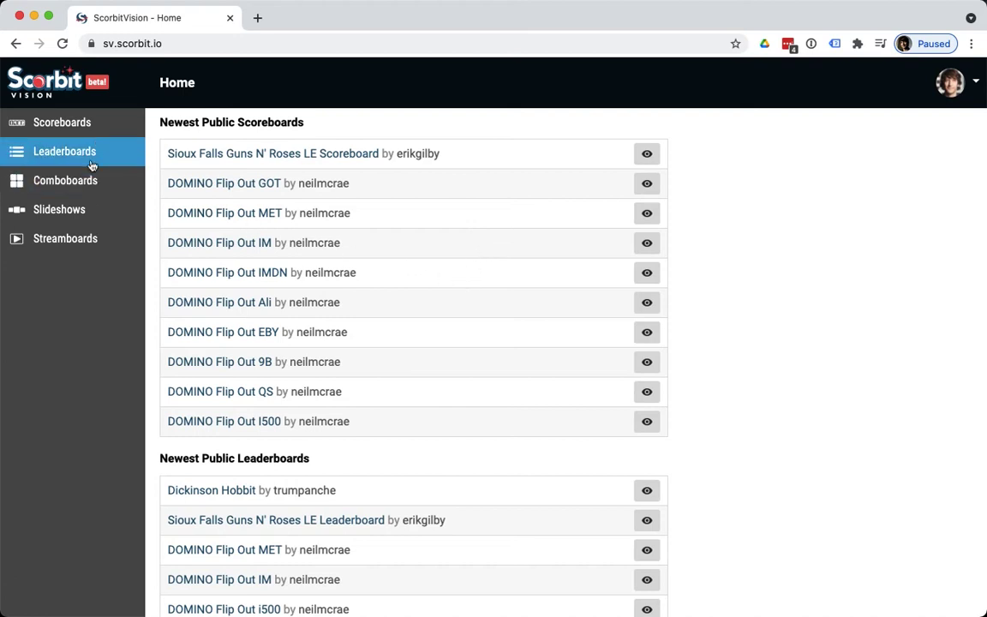
Step: View the existing Wonka scoreboard from the list of own scoreboards, and close its viewer
click(83, 133)
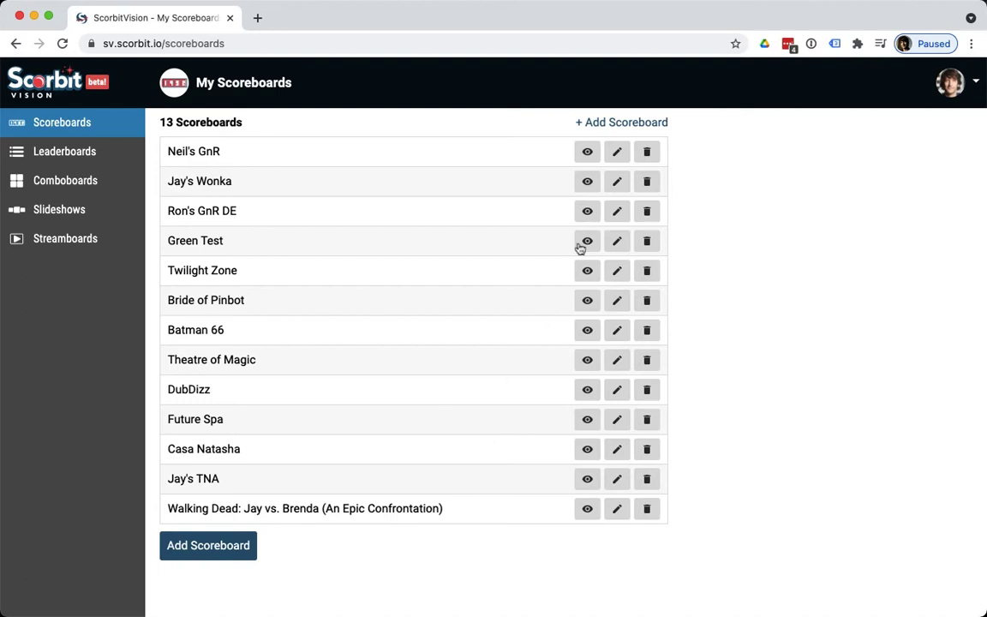
click(587, 182)
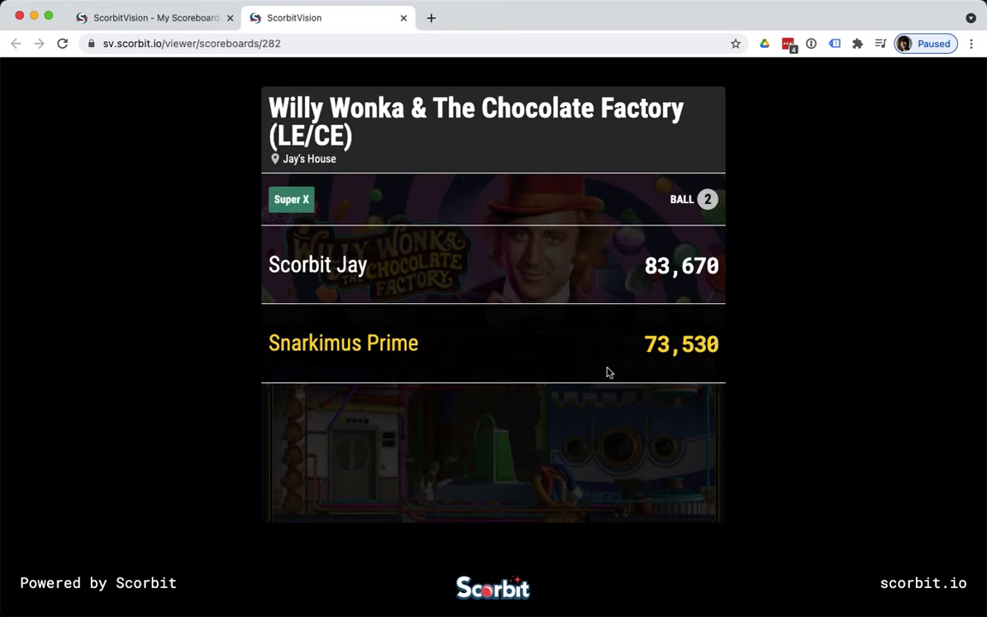
click(403, 19)
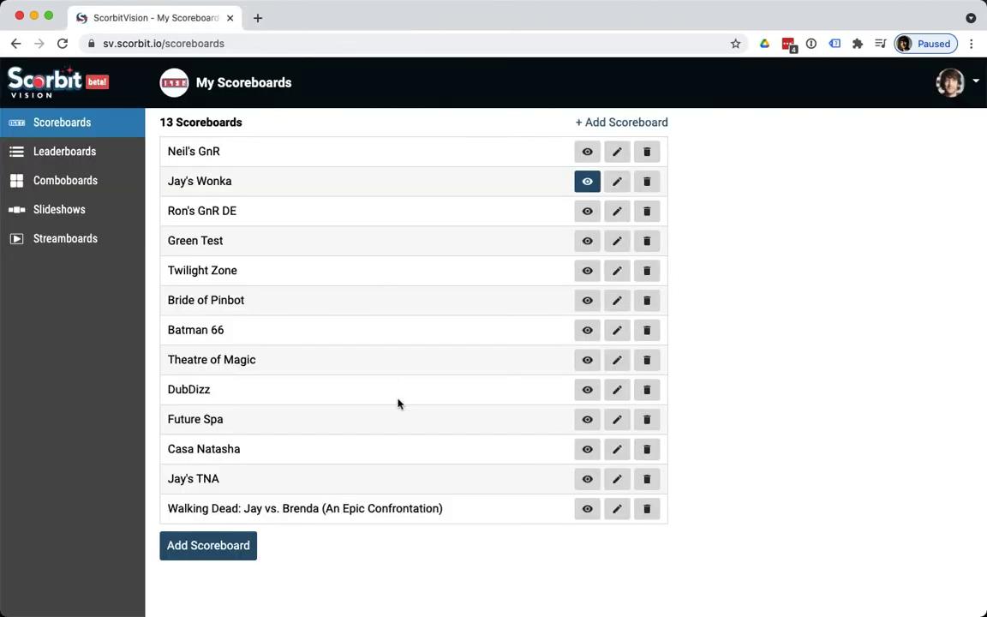
Step: Start a new scoreboard titled with the owner's first name in possessive form plus "Willy Wonka Game", and make it public
click(210, 551)
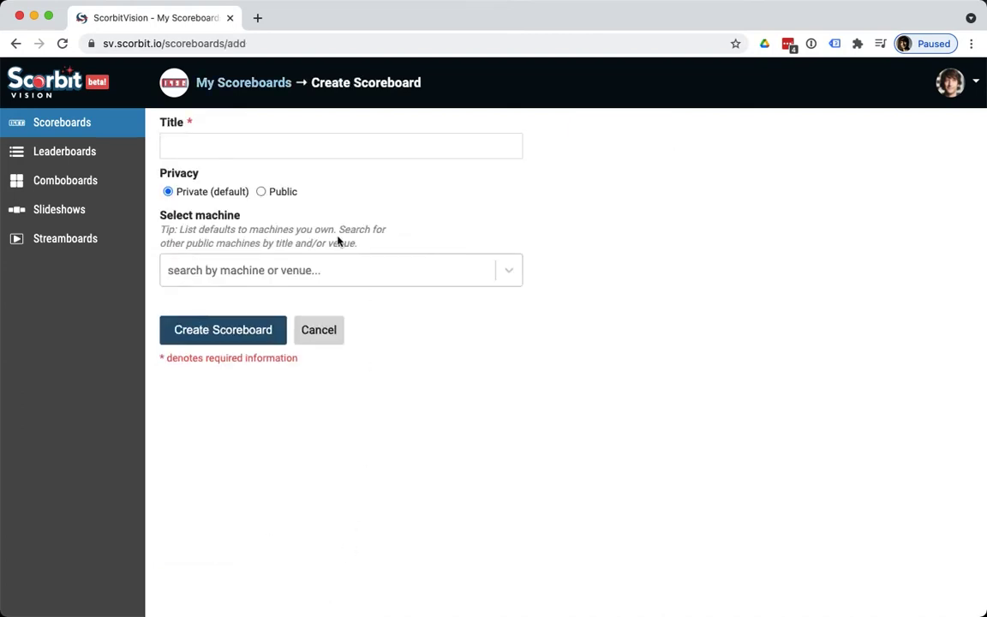
click(278, 141)
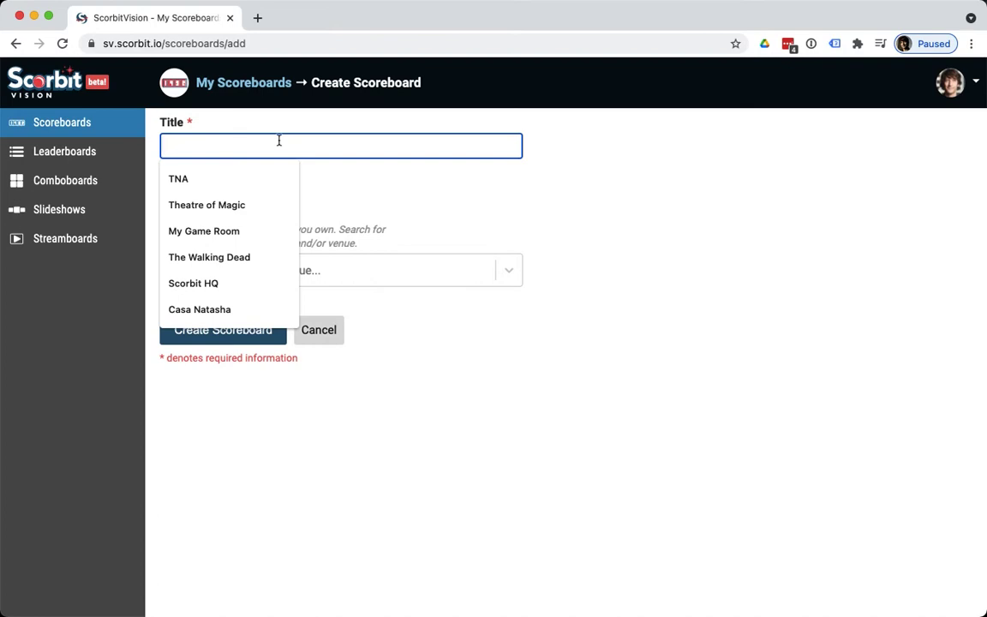
text(Jay)
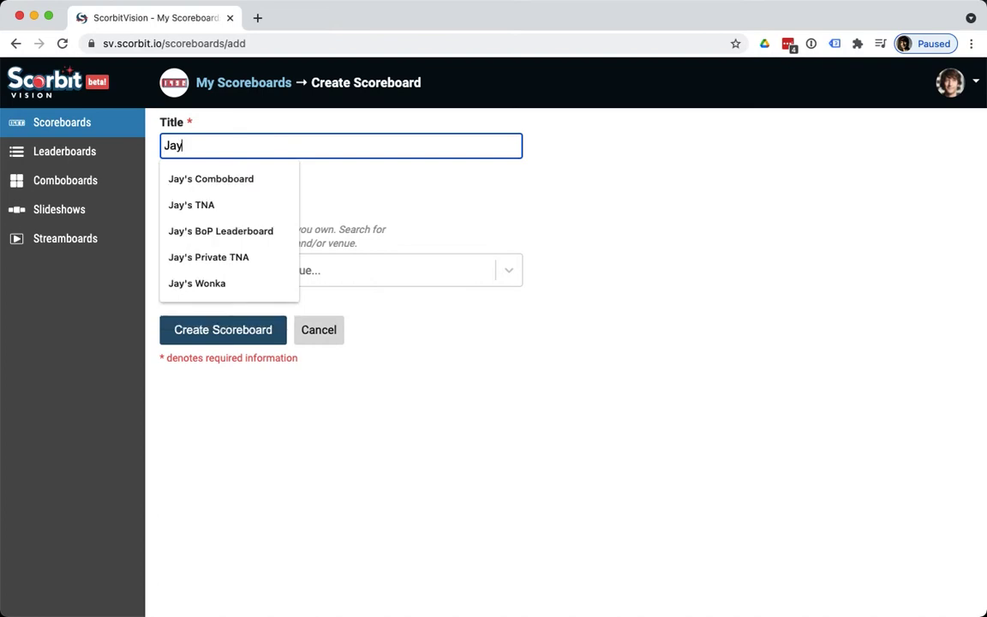
text('s Willy Wo)
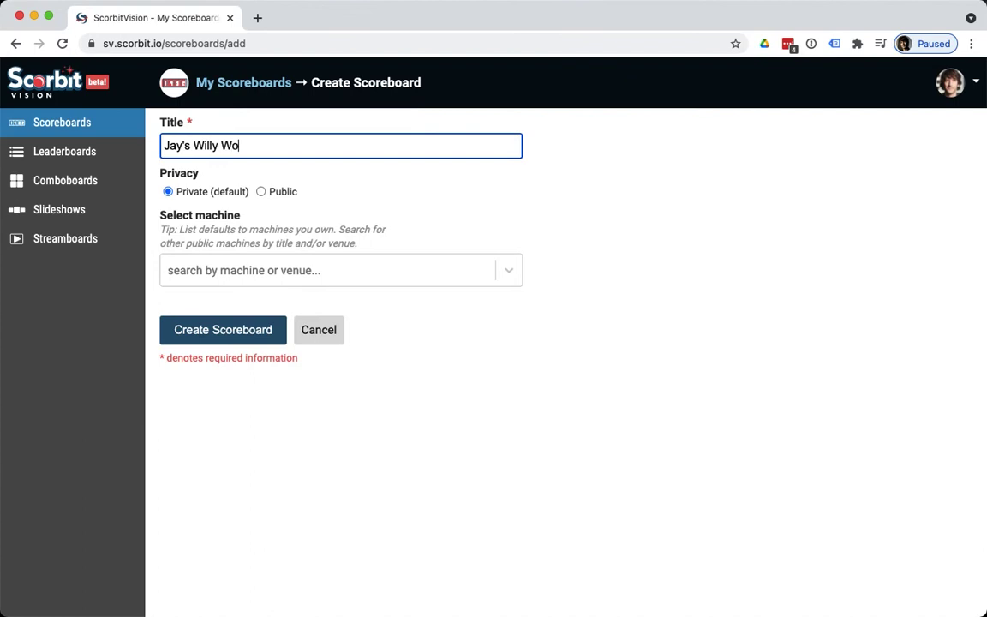
text(nka Game)
click(268, 192)
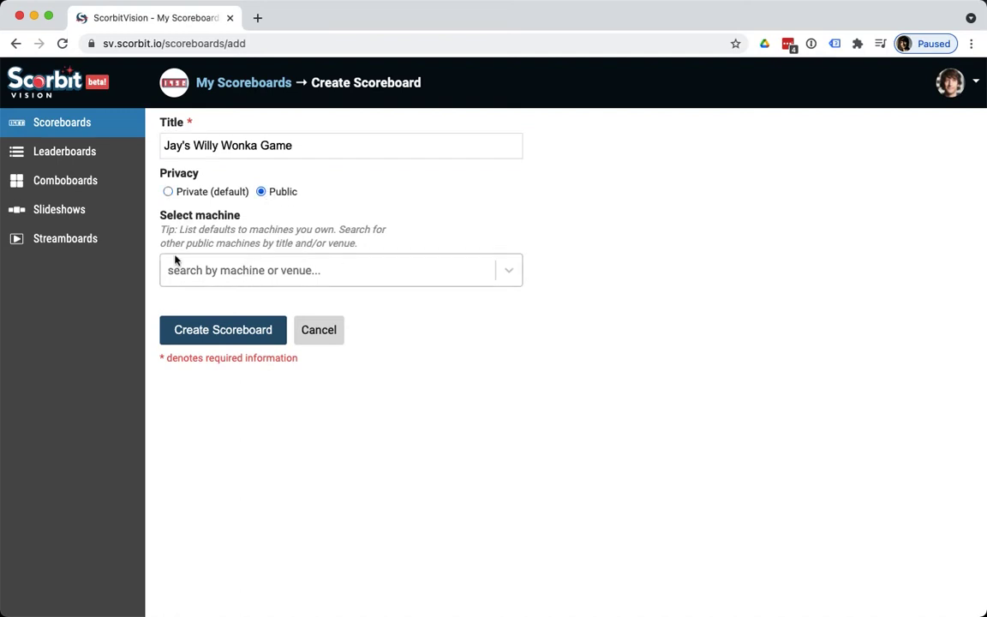
Step: Browse the owned machines for the scoreboard, and search all machines for "Willy Wonka"
click(247, 273)
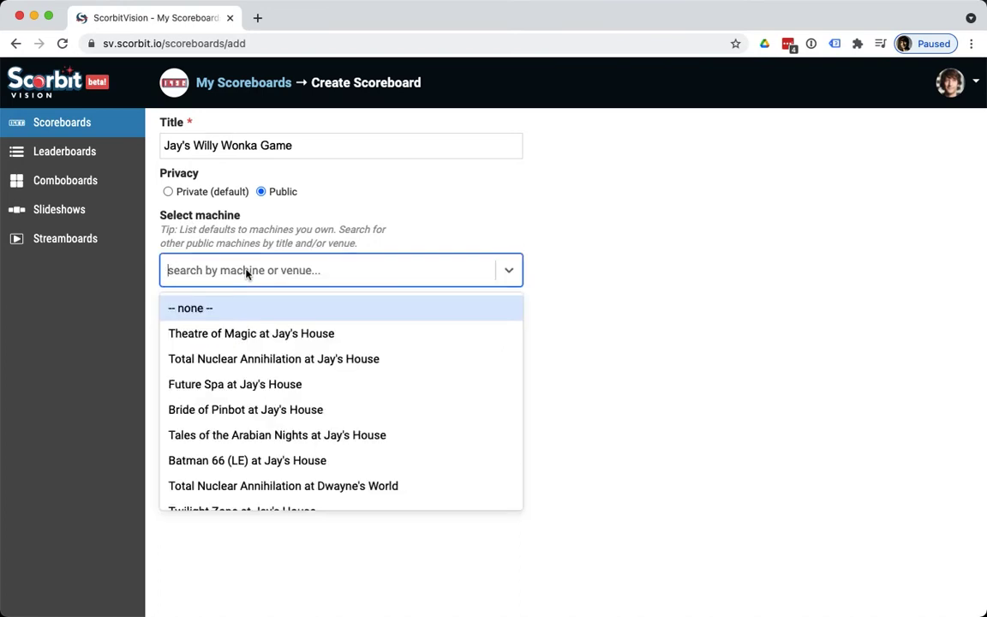
scroll(271, 412, down, 3)
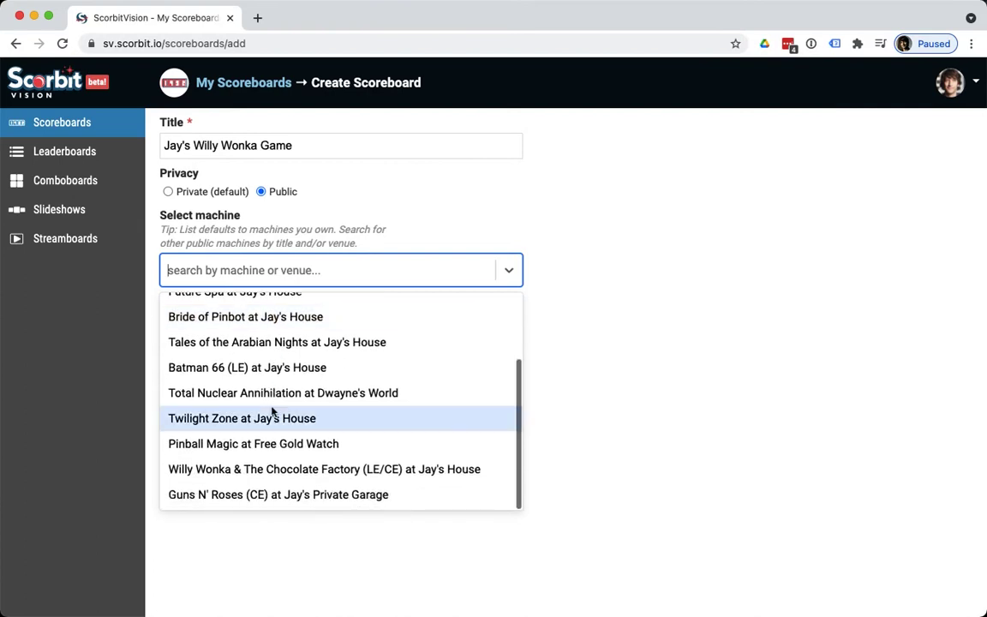
scroll(272, 412, up, 3)
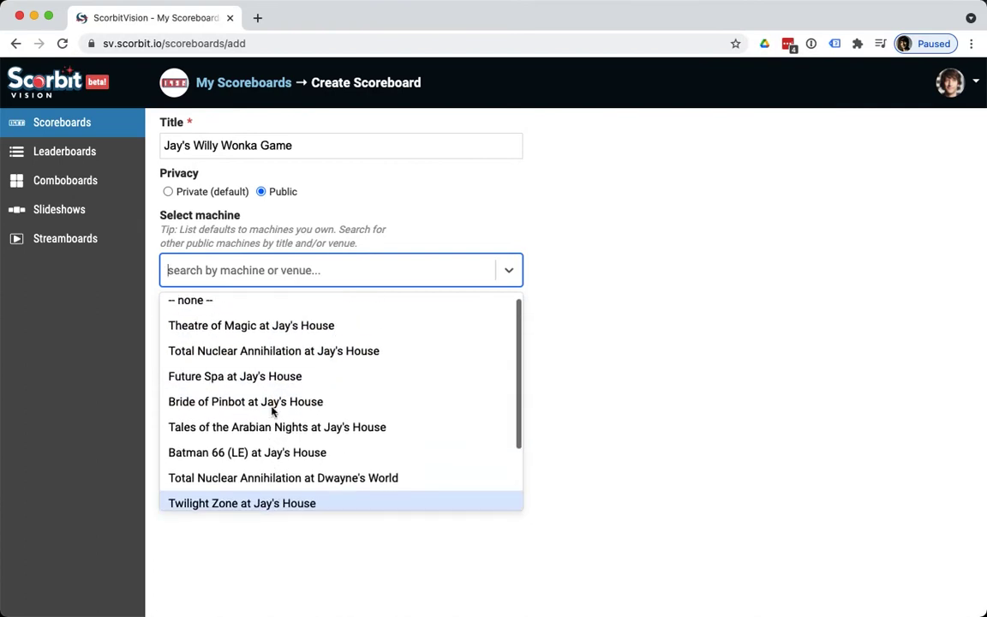
scroll(273, 413, down, 3)
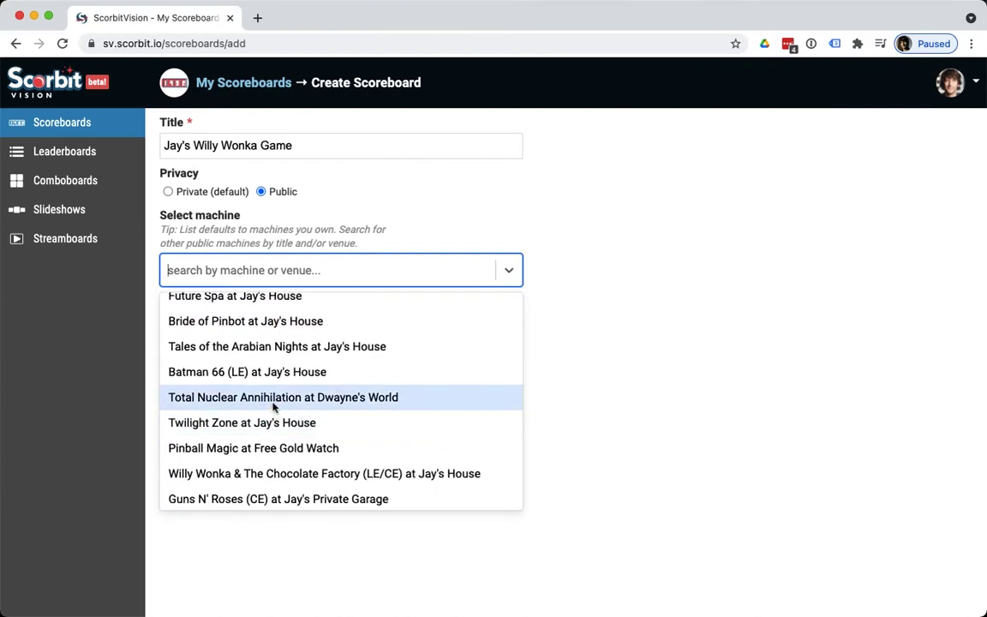
click(245, 272)
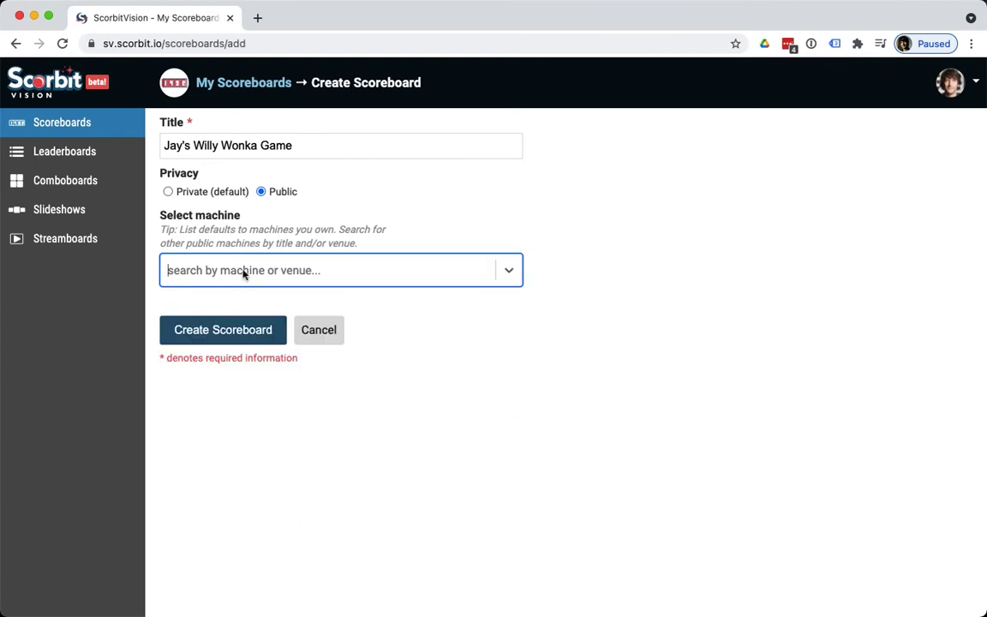
text(Willy )
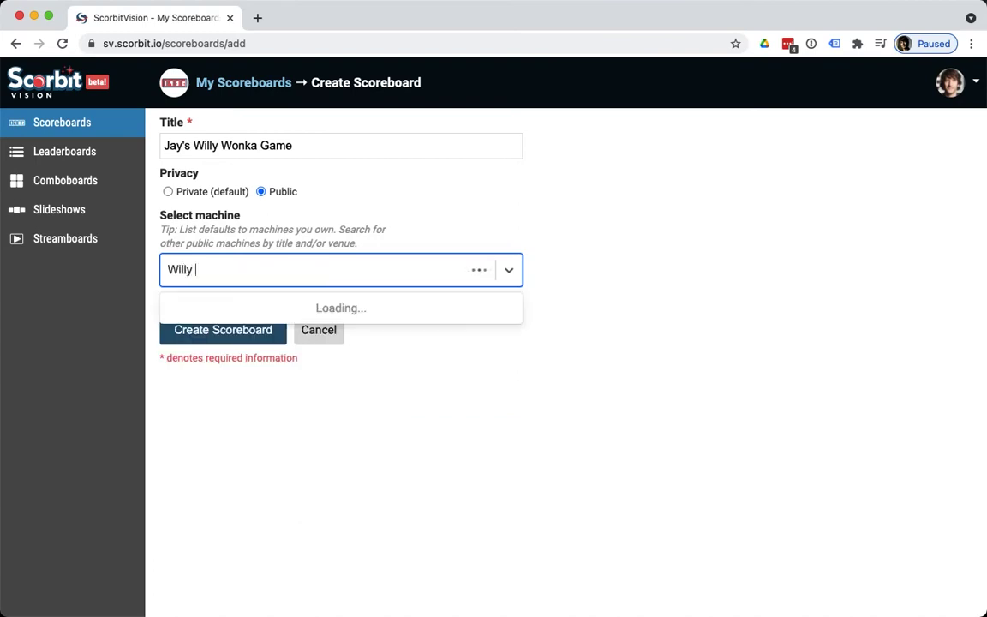
text(Wonka)
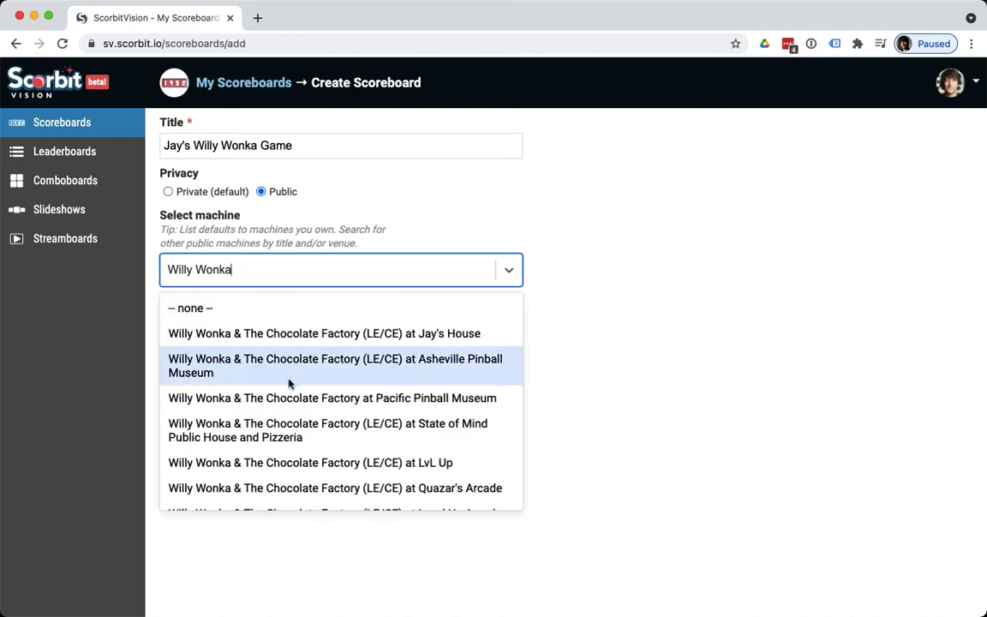
scroll(289, 383, down, 3)
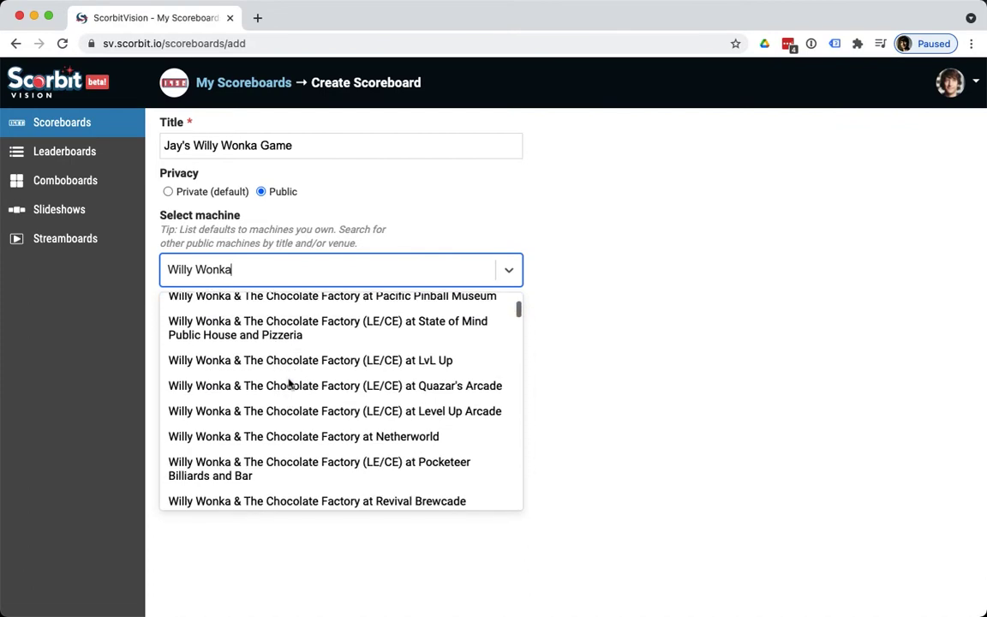
scroll(289, 383, up, 2)
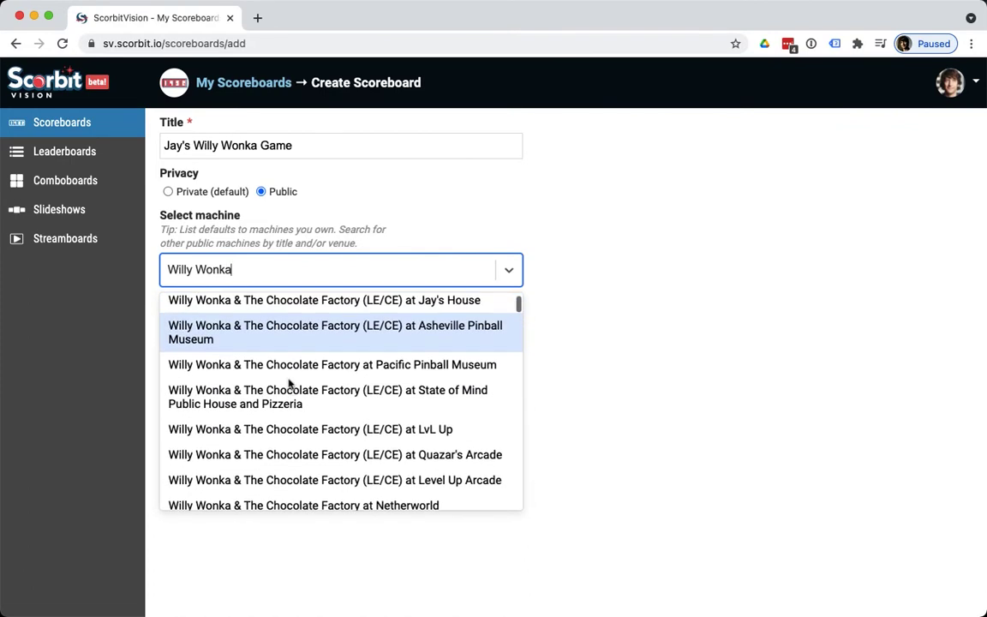
Step: Assign the owned Willy Wonka & The Chocolate Factory (LE/CE) machine at the owner's house, and create the scoreboard
click(253, 274)
click(251, 274)
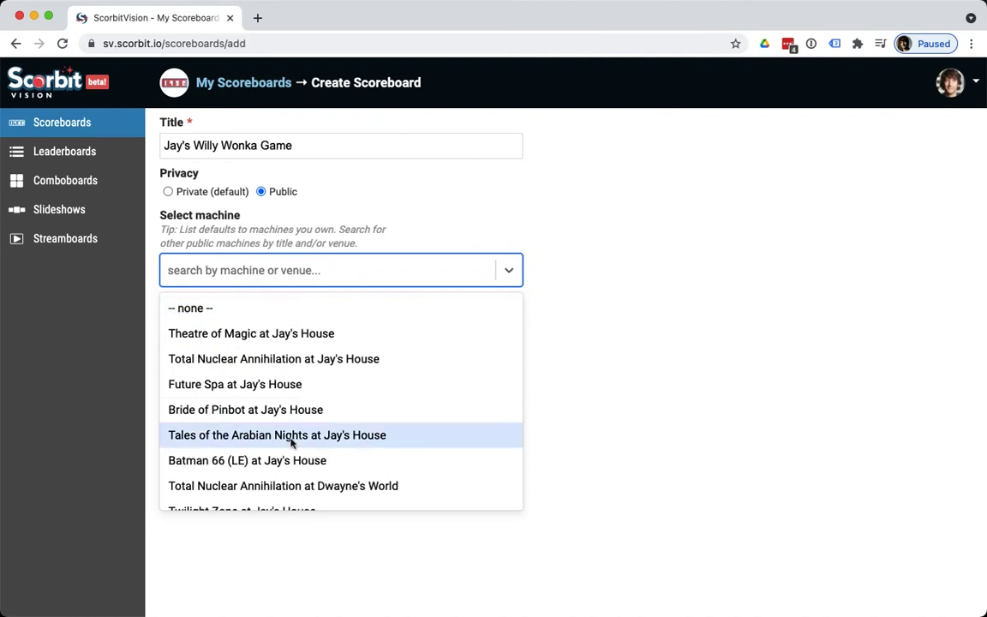
scroll(291, 443, down, 1)
scroll(292, 443, down, 1)
click(291, 487)
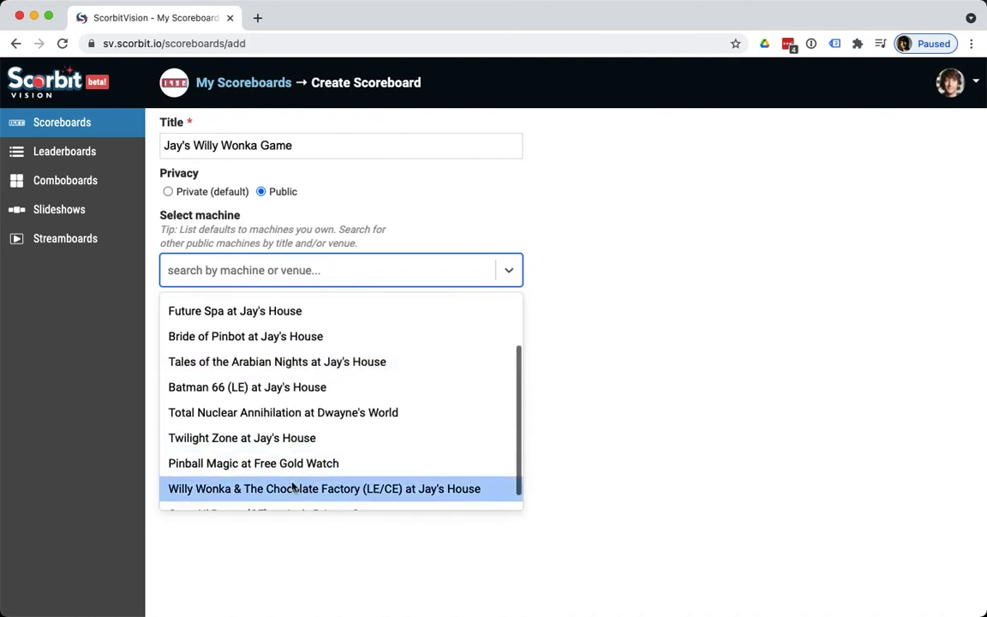
click(258, 333)
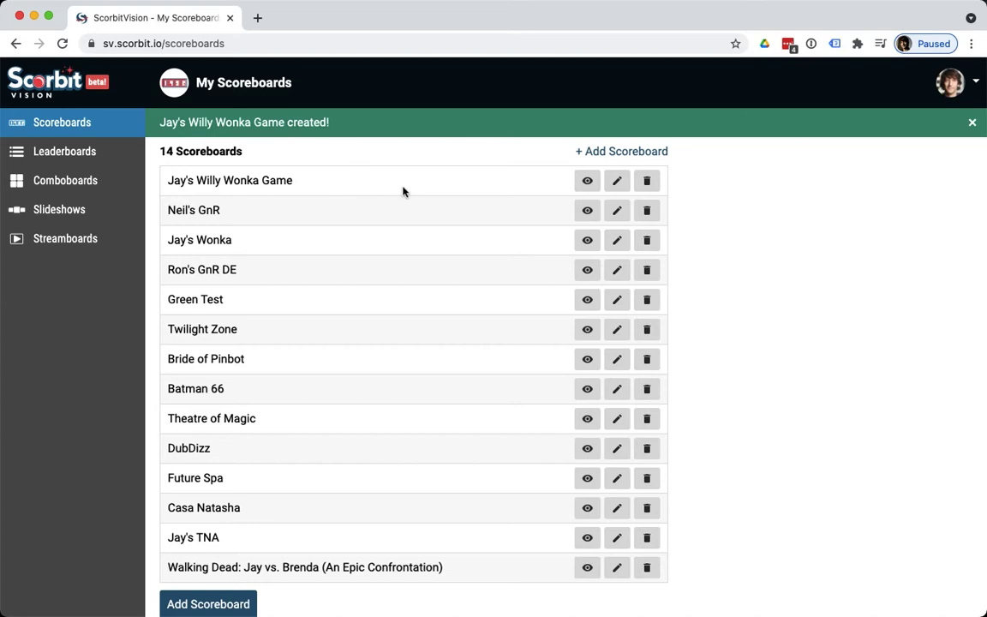
Step: View the new Willy Wonka Game scoreboard, highlight its web address, and close the viewer
click(588, 181)
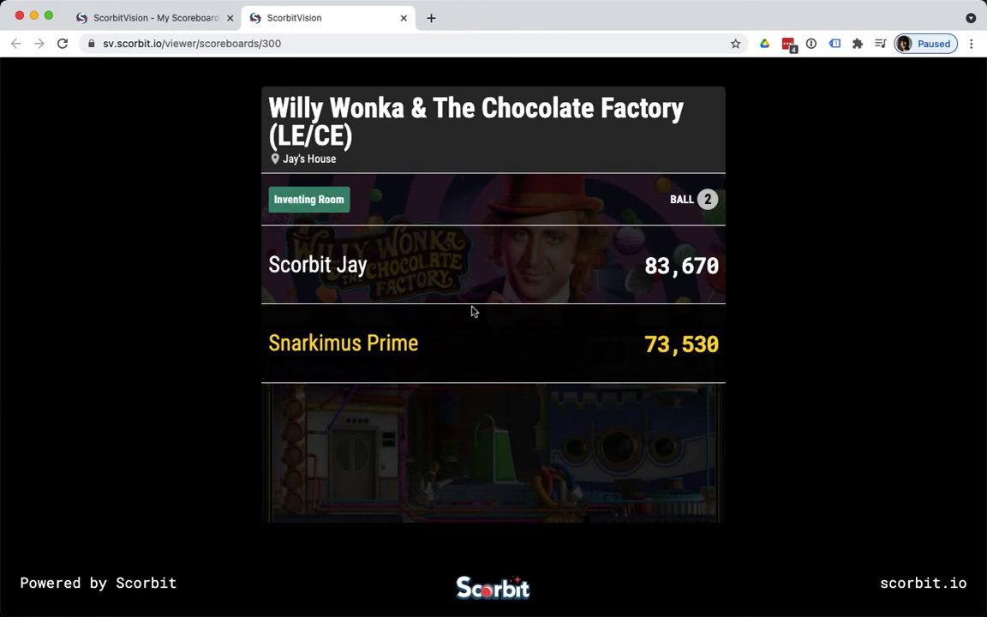
click(309, 44)
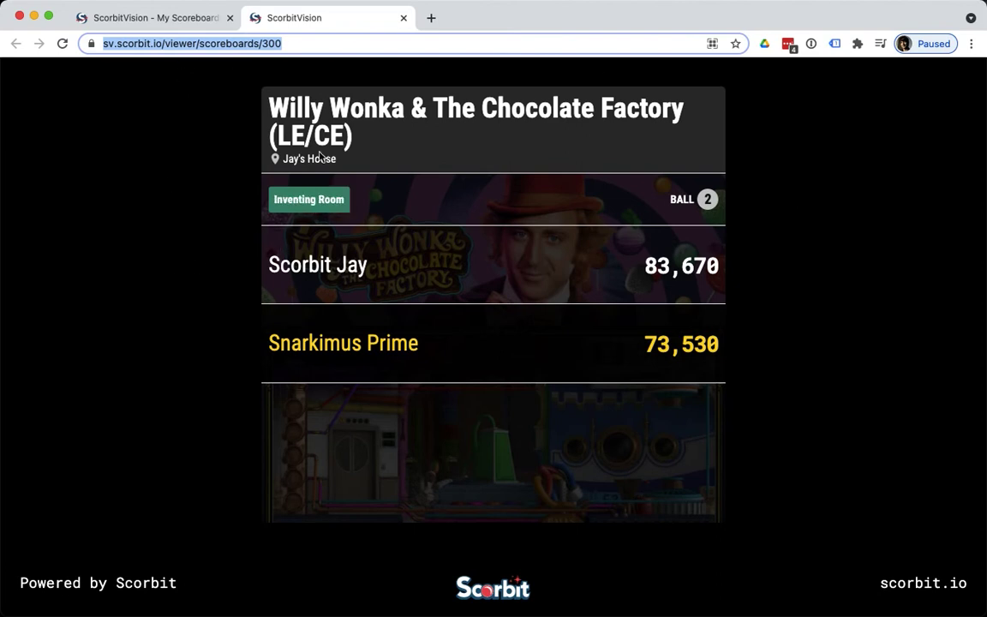
click(403, 18)
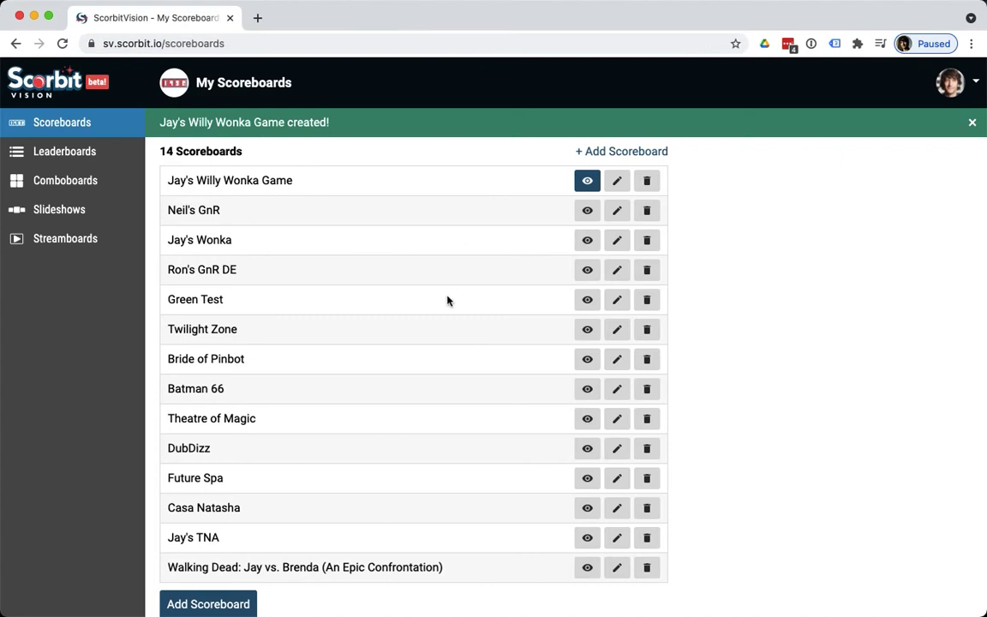
Step: Start a new leaderboard and title it "Scorbit Lab Arcade Bride of Pinbot"
click(66, 150)
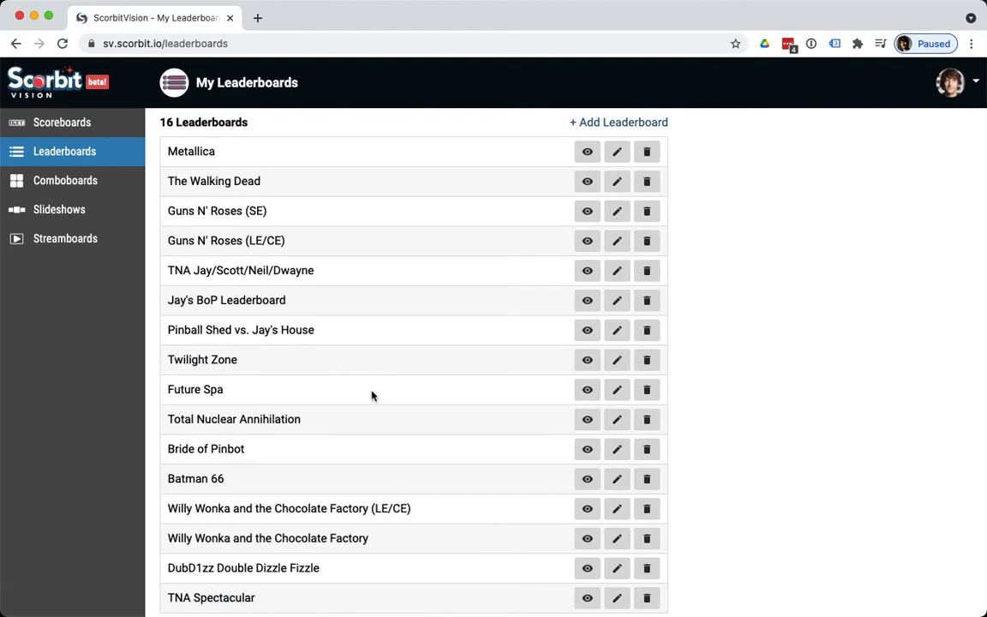
scroll(372, 395, down, 2)
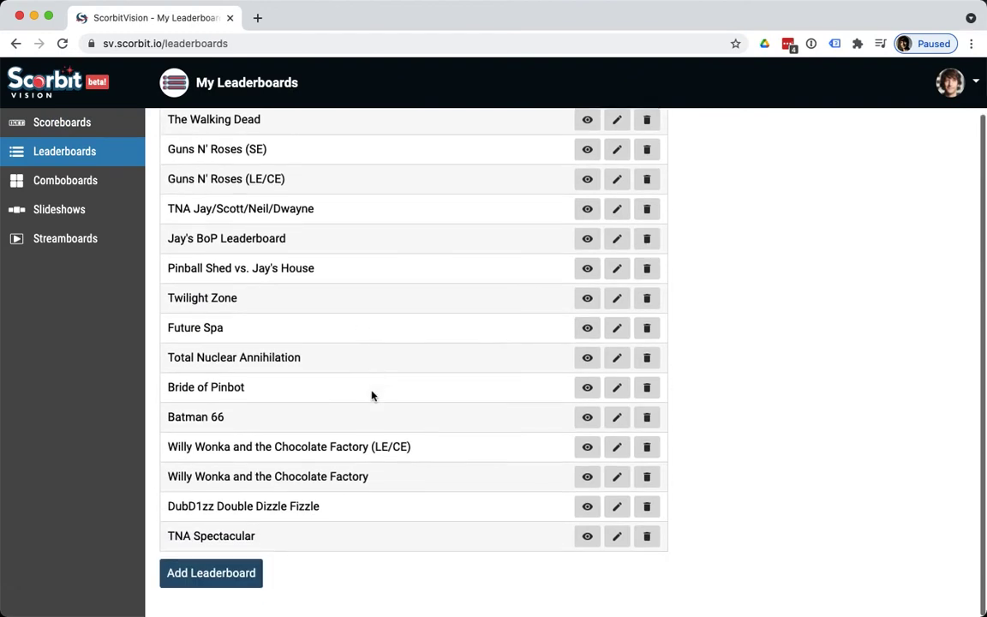
scroll(372, 395, up, 2)
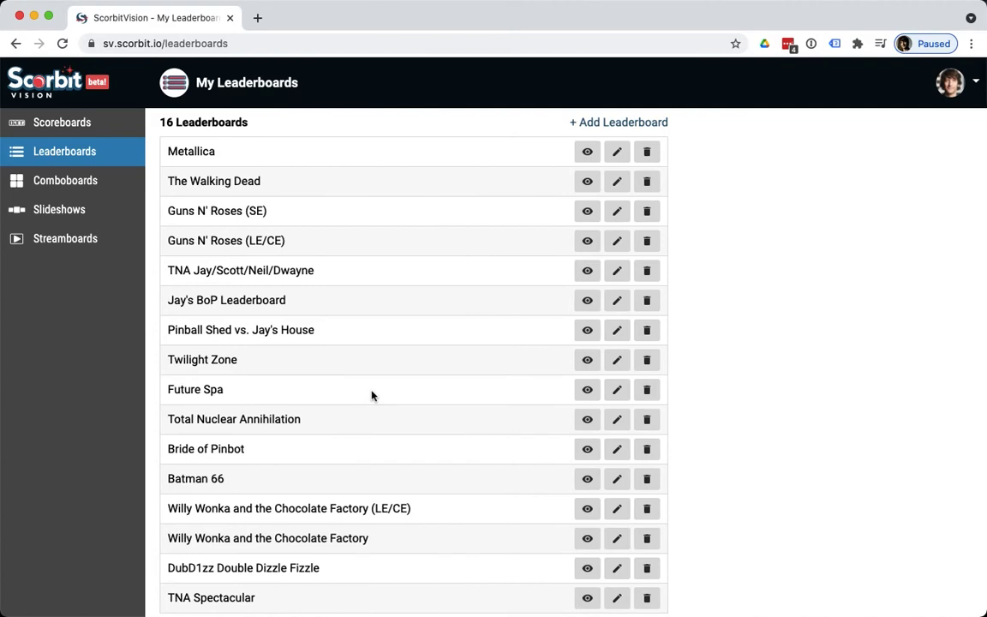
scroll(372, 395, down, 2)
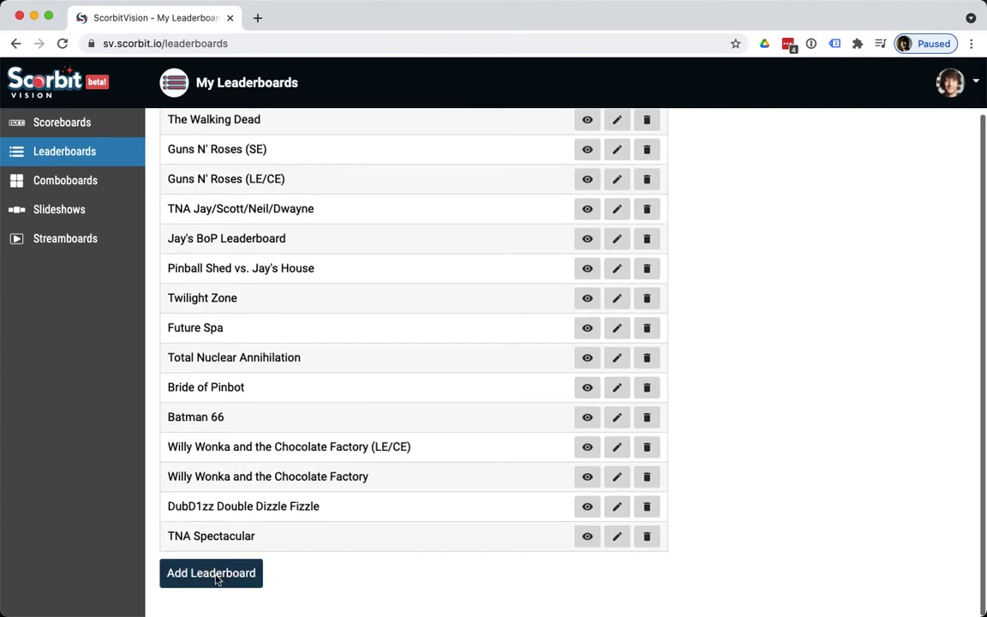
click(217, 581)
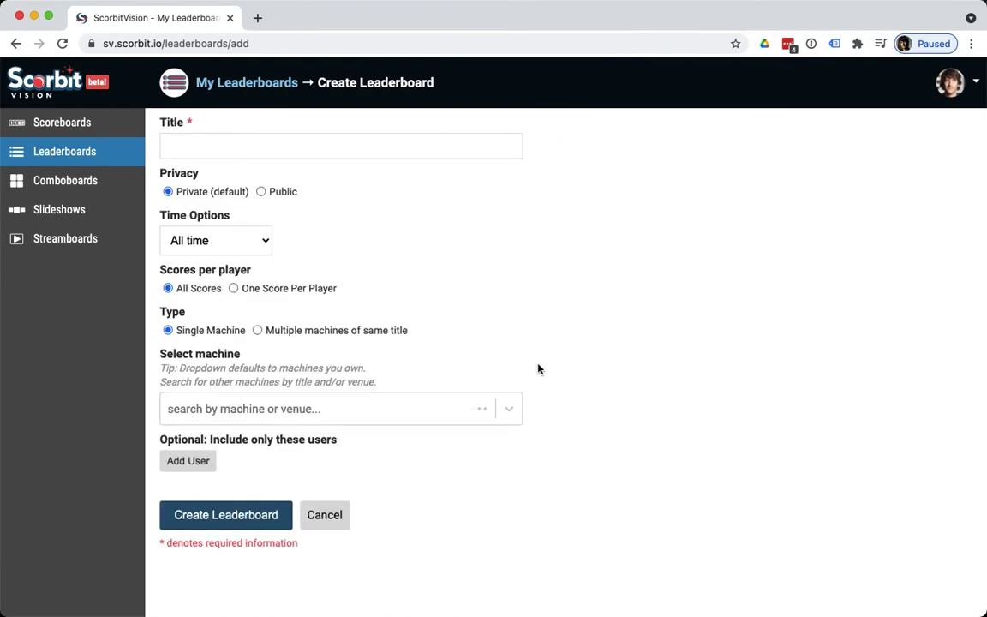
click(288, 156)
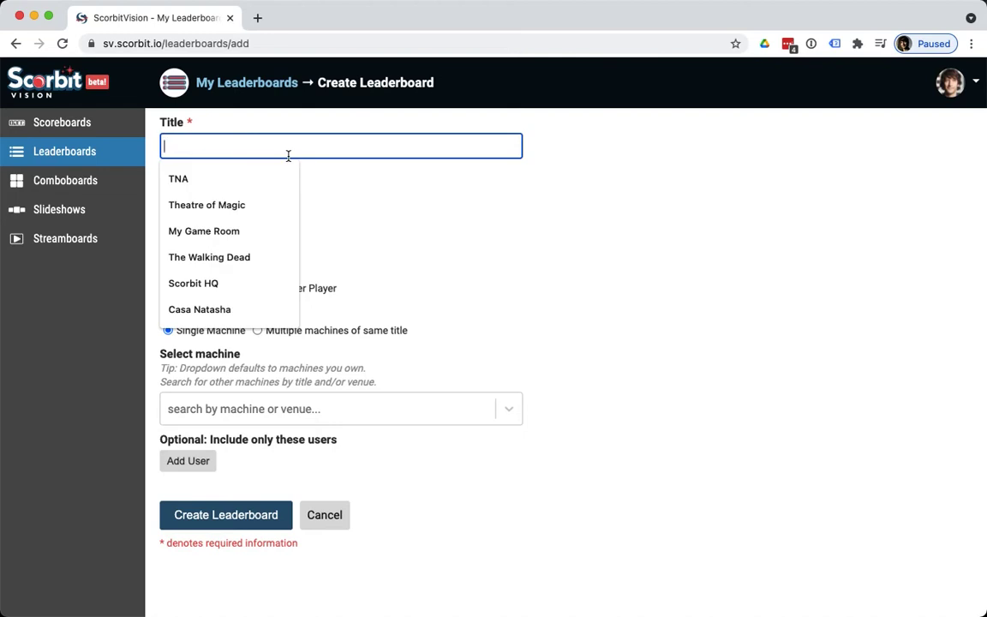
text(Scorbit La)
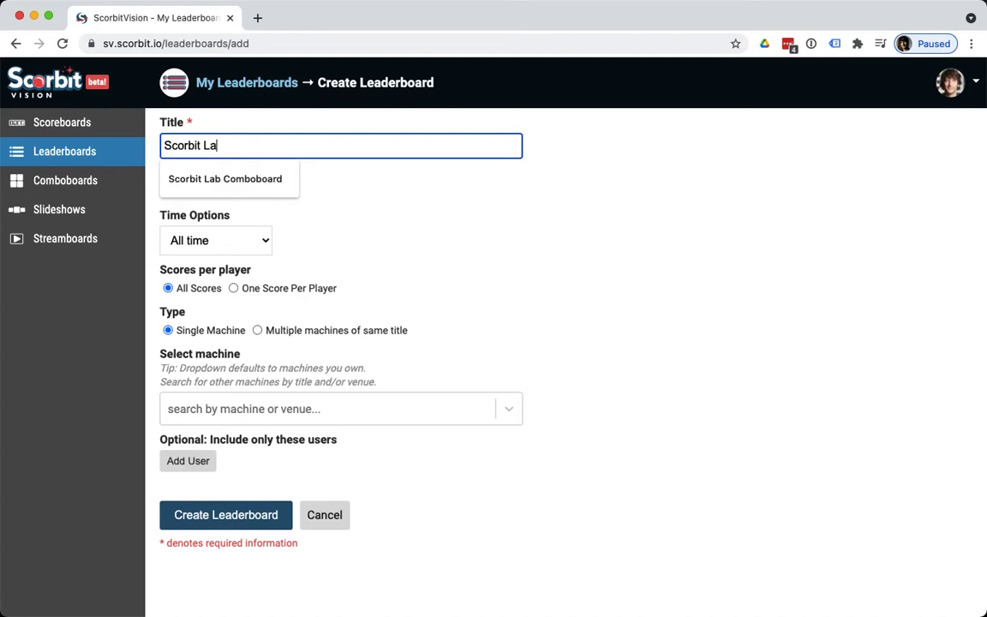
text(b Arcade)
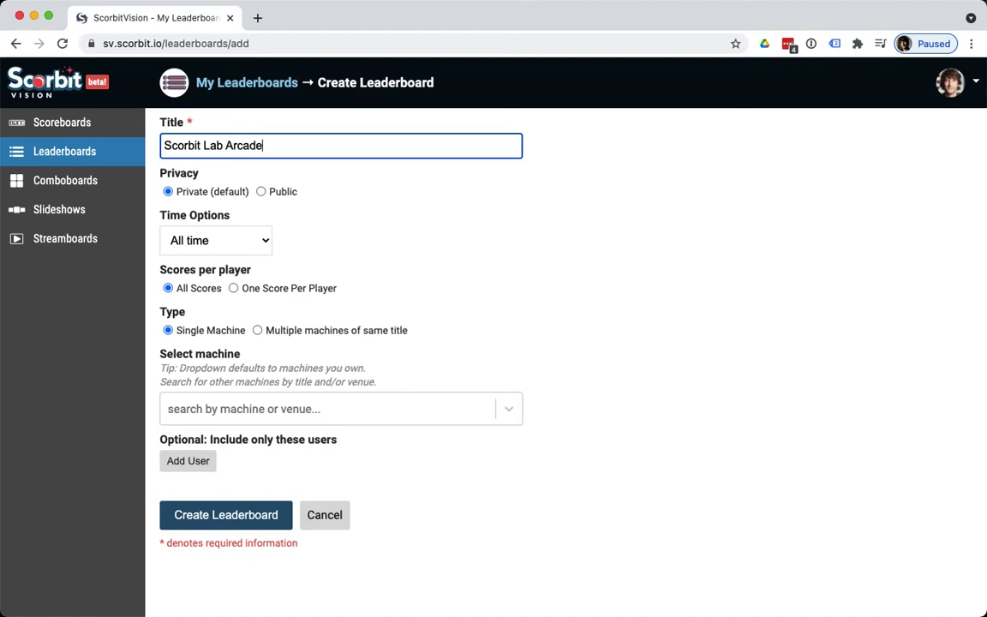
text(Bride of Pinbot)
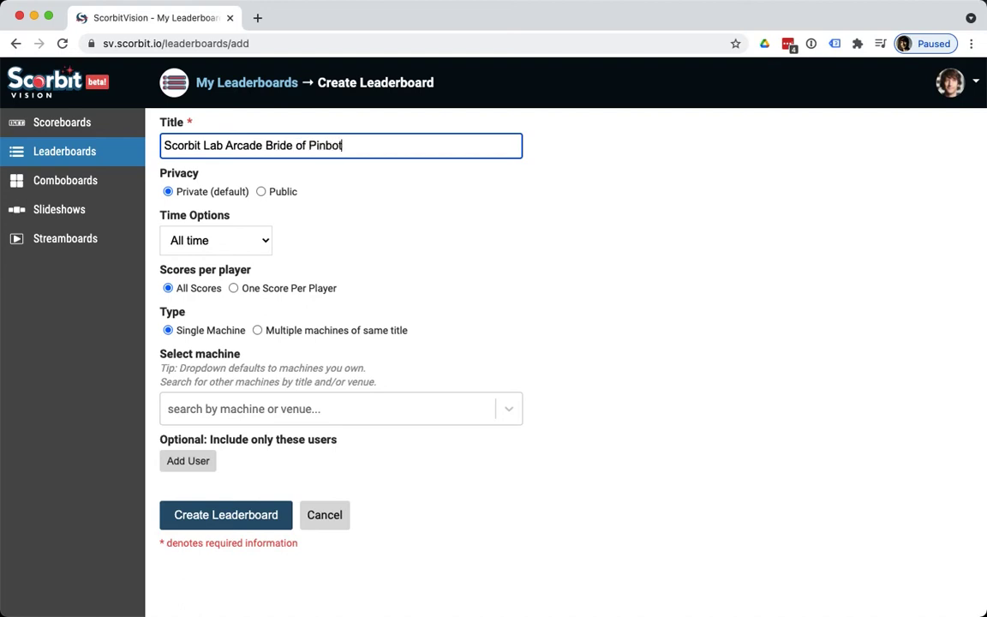
click(403, 209)
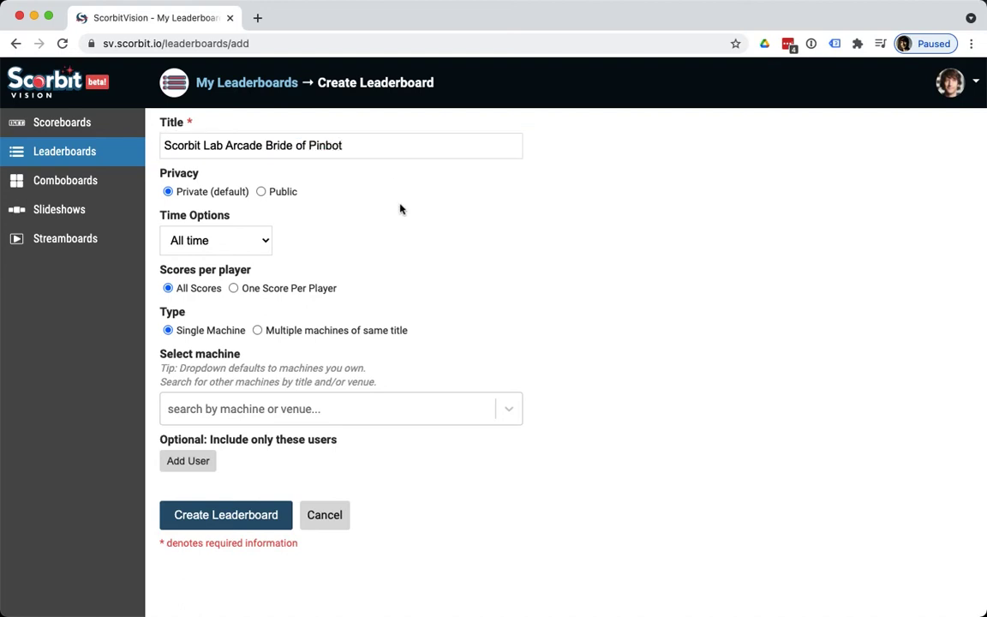
Step: Make the new leaderboard public and set its time option to Boxed
click(261, 194)
click(266, 243)
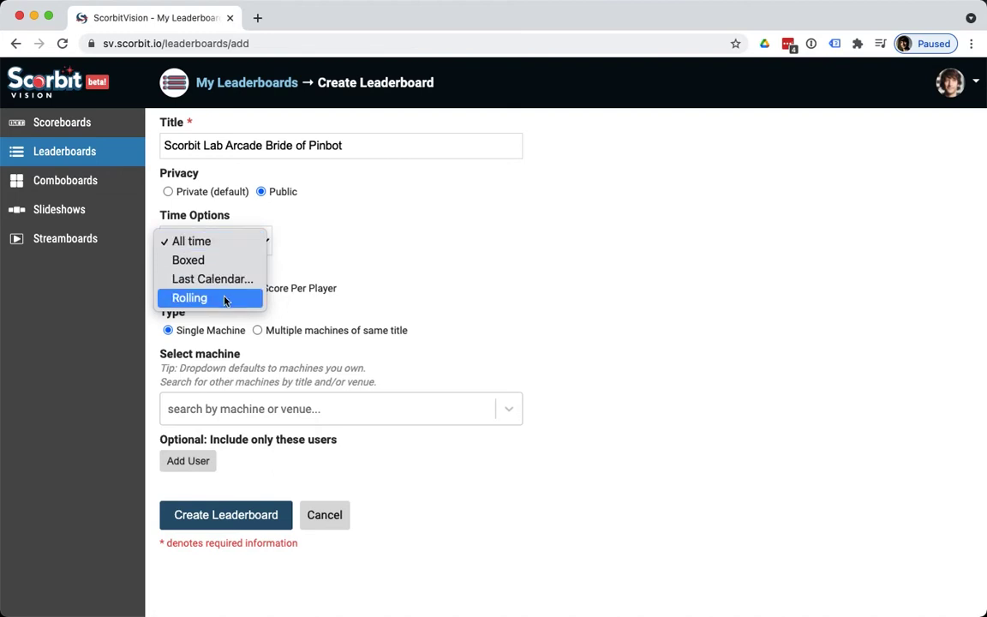
click(196, 261)
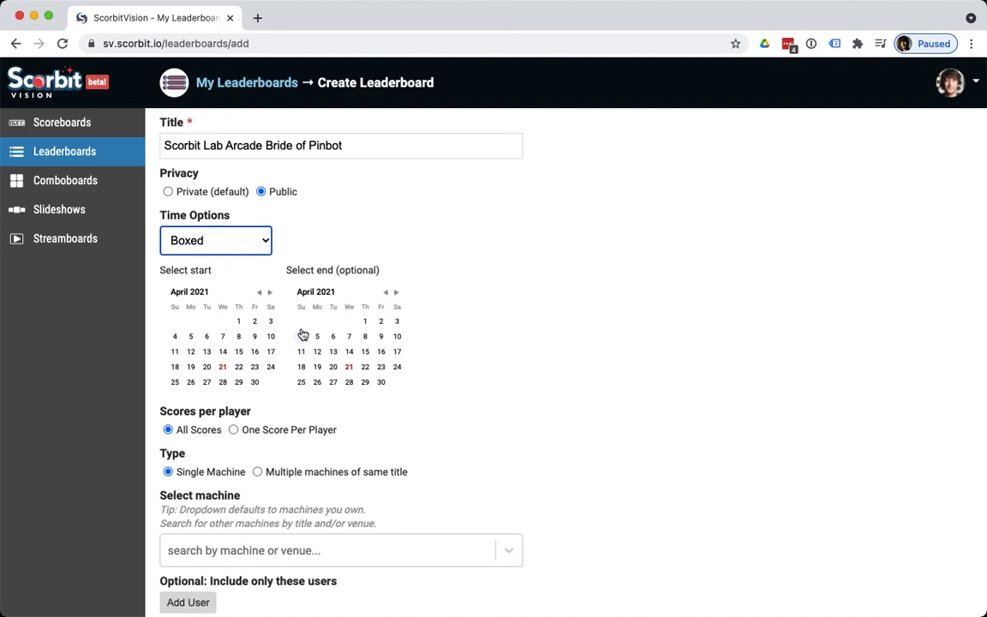
Step: Try the Last Calendar time option with the month and week periods, and the Rolling time option
click(239, 322)
click(234, 242)
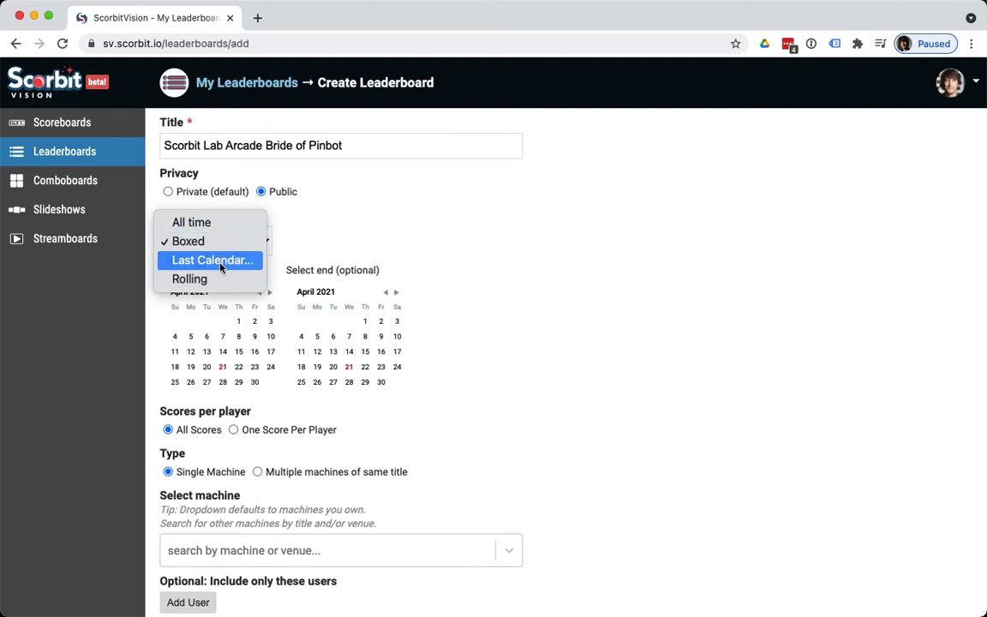
click(221, 267)
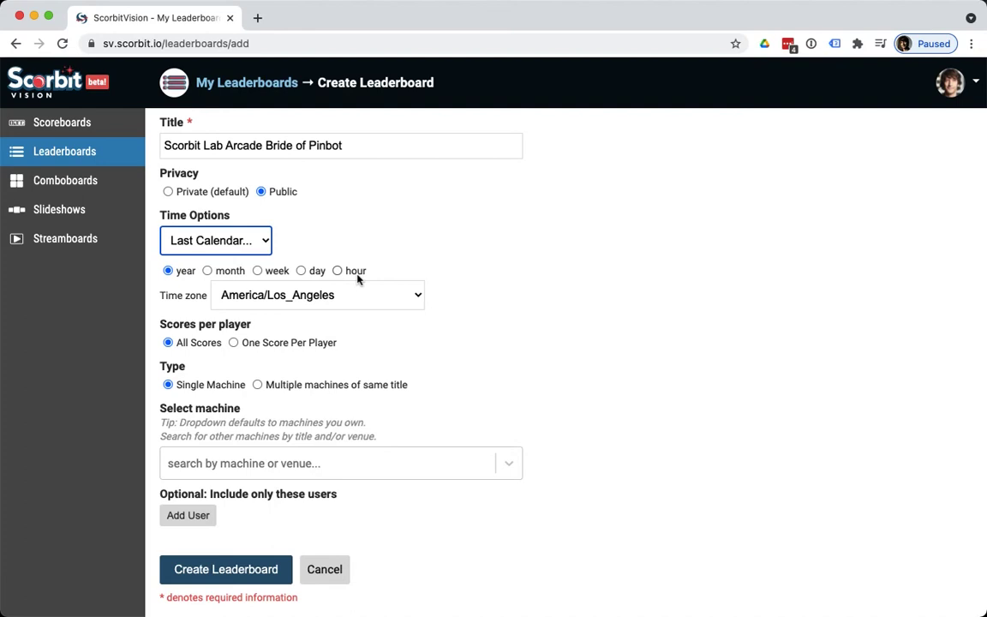
click(207, 271)
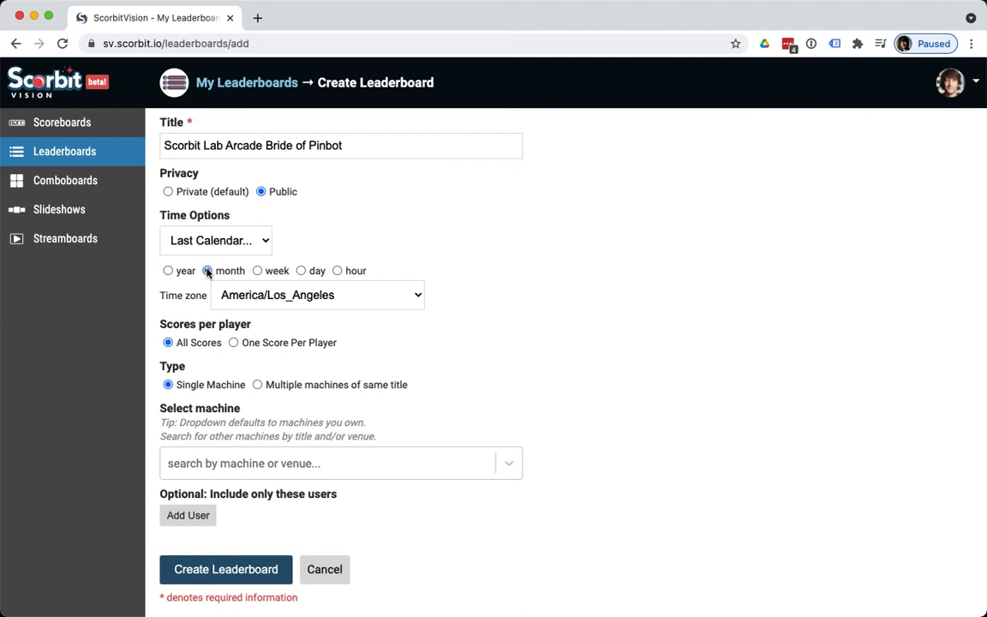
click(257, 271)
click(231, 244)
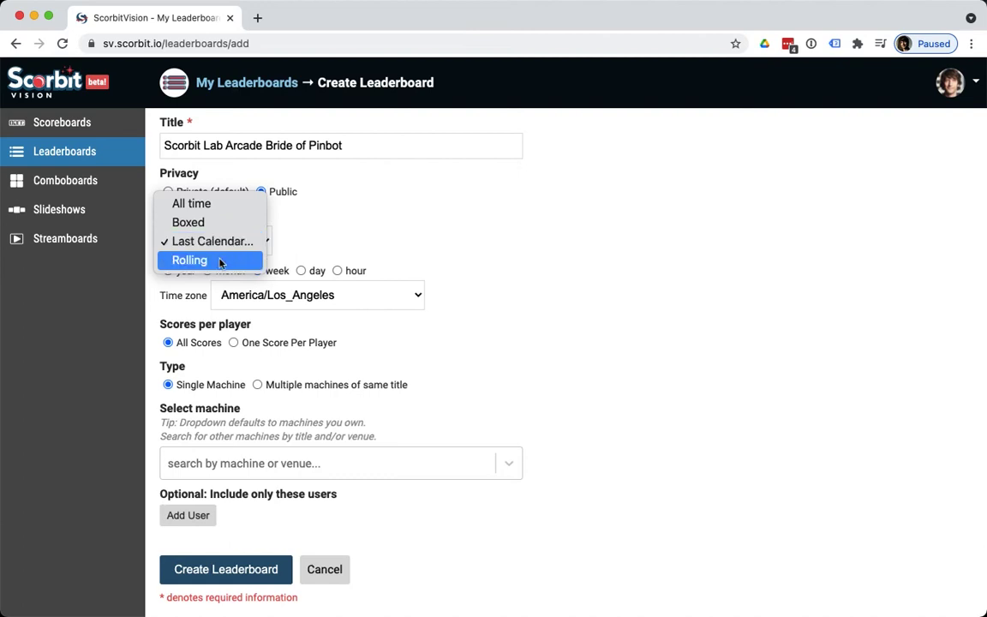
click(220, 260)
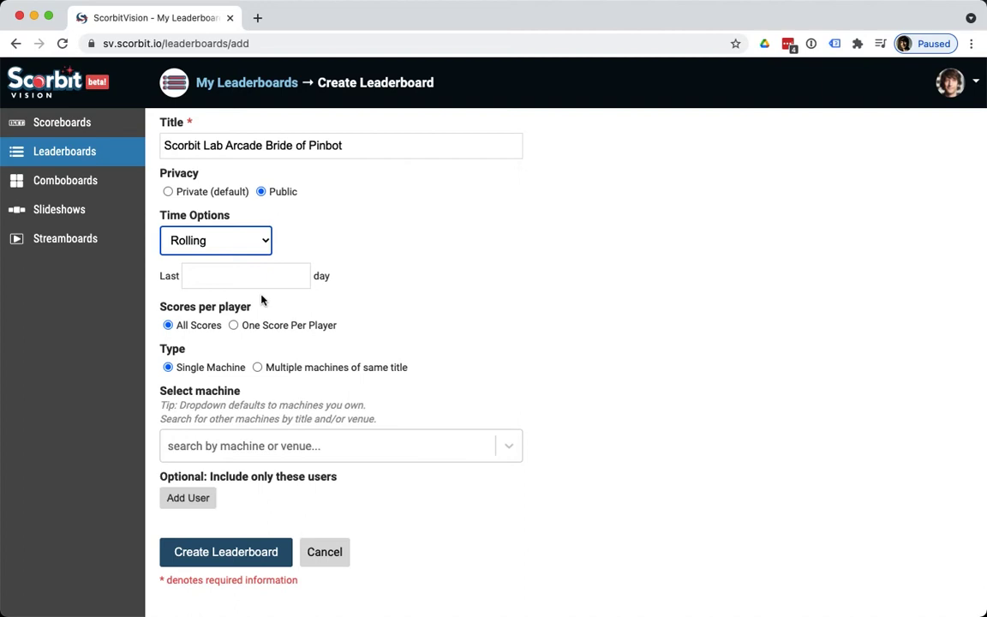
Step: Set the leaderboard's time option to All time and its scores per player to One Score Per Player
click(230, 242)
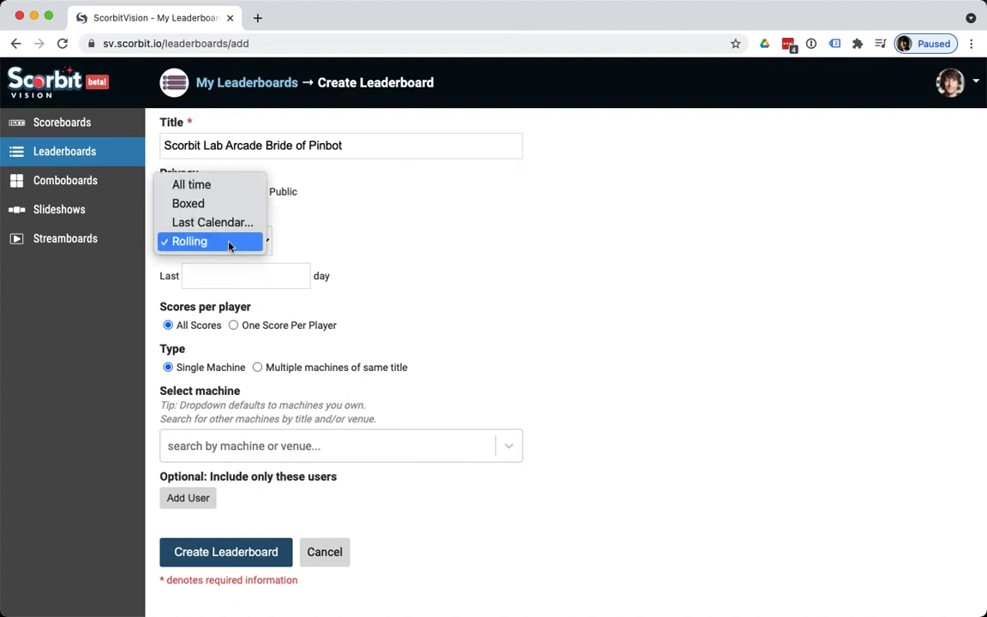
click(213, 193)
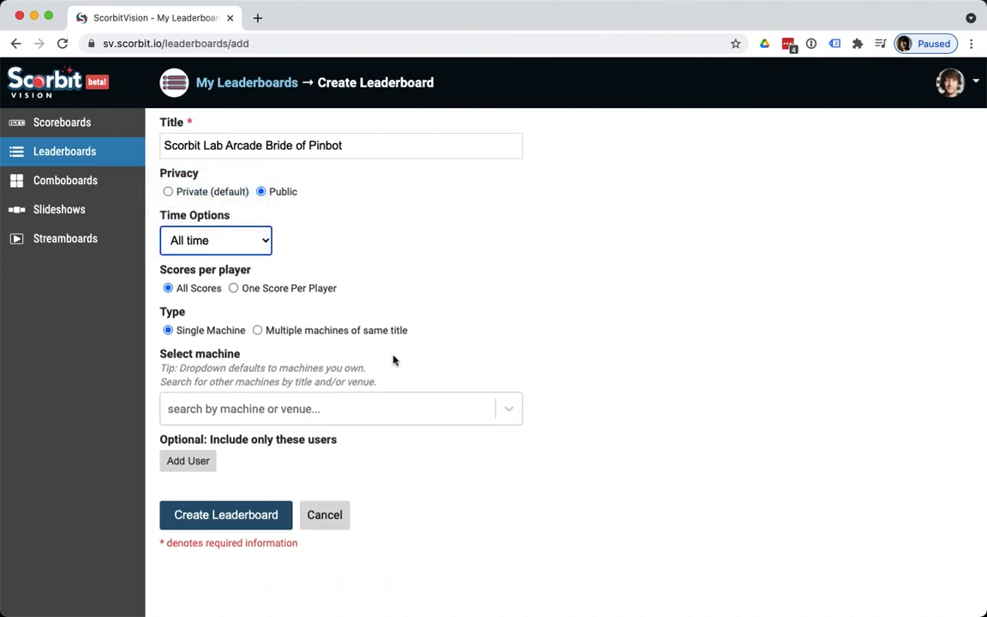
click(234, 289)
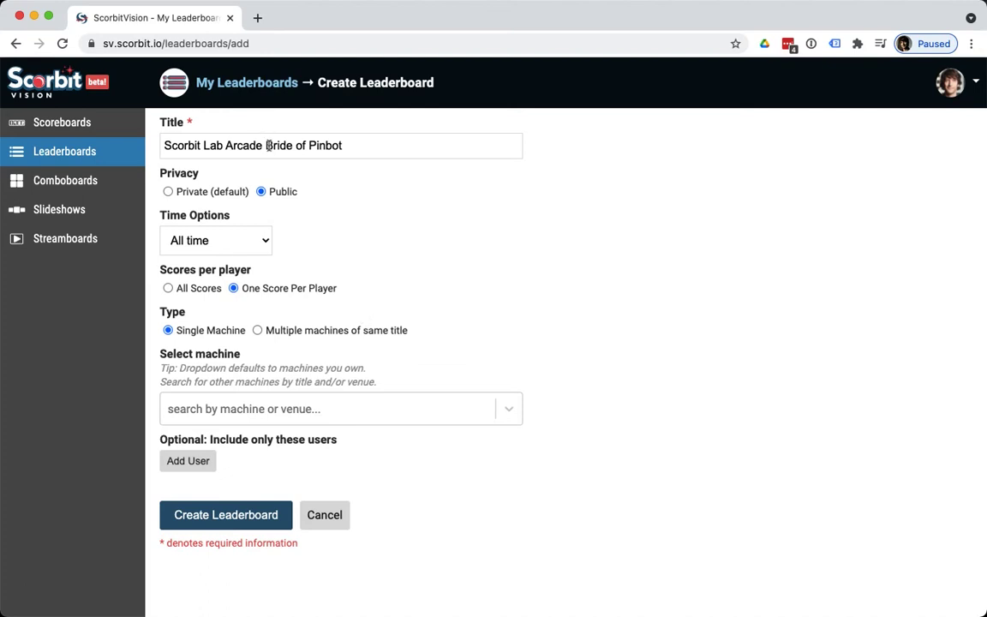
Step: Replace "Bride of Pinbot" in the leaderboard title so it reads "Scorbit Lab Arcade Willy Wonka"
drag(266, 146, 344, 146)
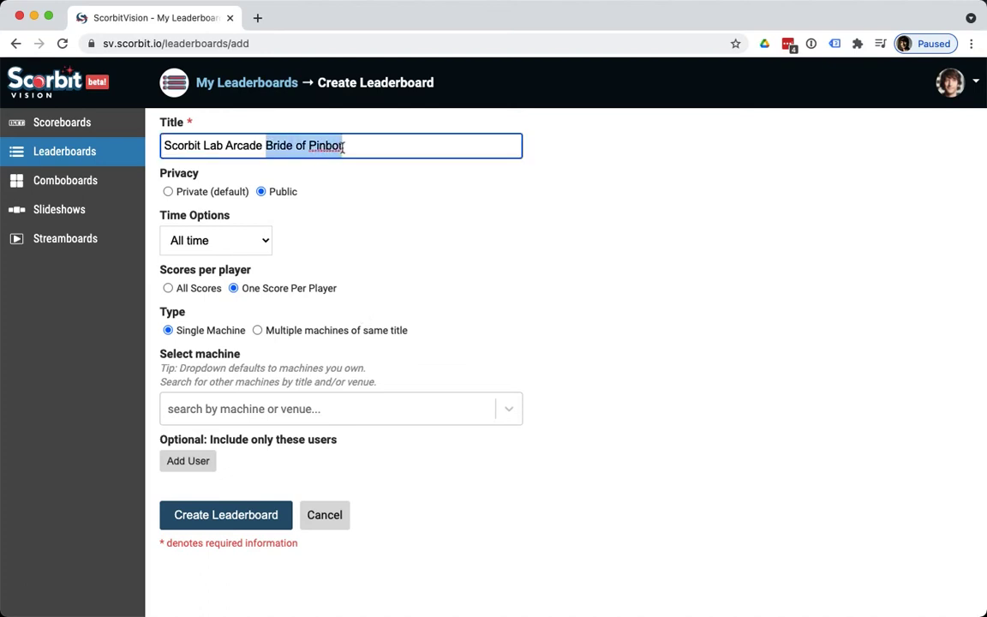
text(Willy Wo)
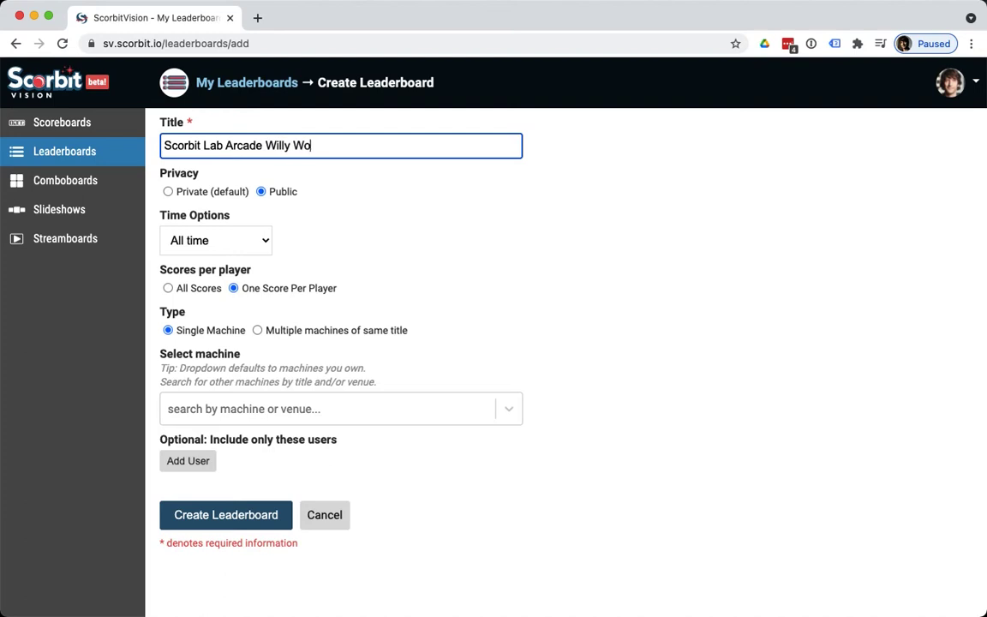
text(nka)
click(437, 315)
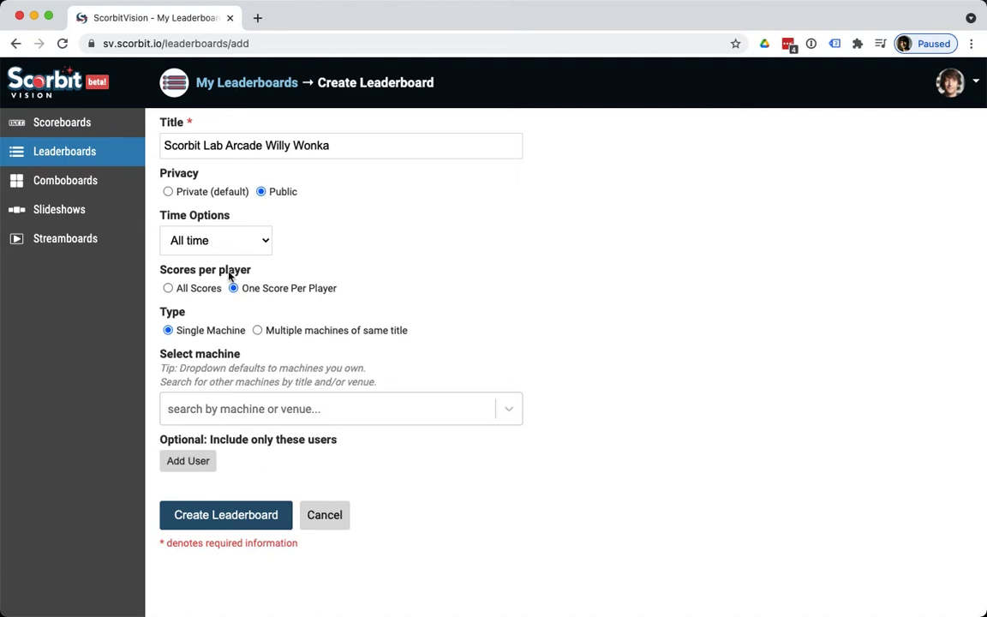
Step: Switch scores per player between All Scores and One Score Per Player, ending on One Score Per Player
click(191, 290)
click(243, 289)
click(204, 292)
click(240, 288)
Step: Set the type to multiple machines of the same title, choose Willy Wonka & The Chocolate Factory (LE/CE), and create the leaderboard
click(284, 335)
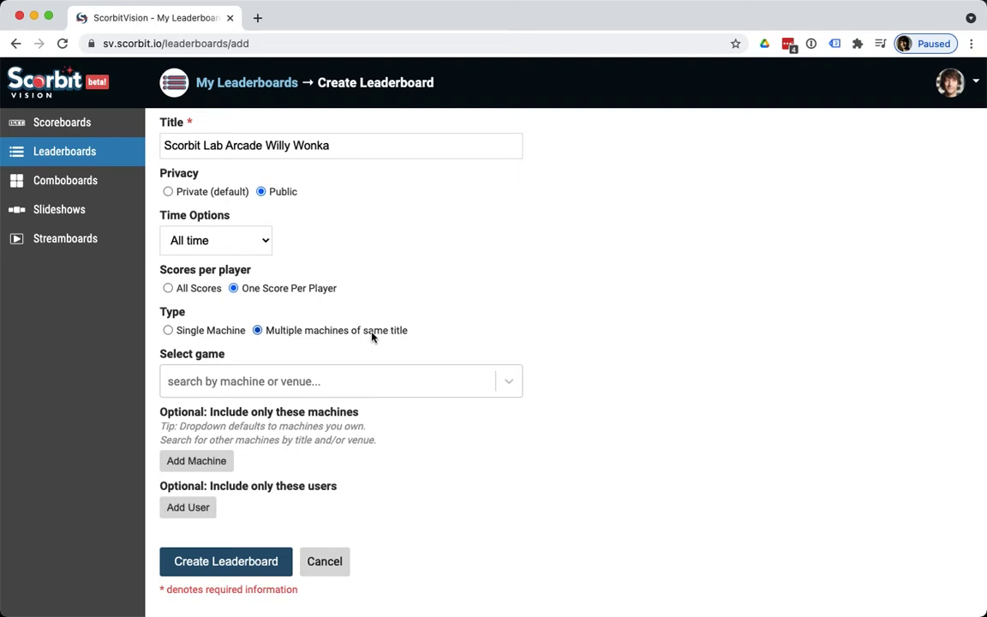
click(266, 387)
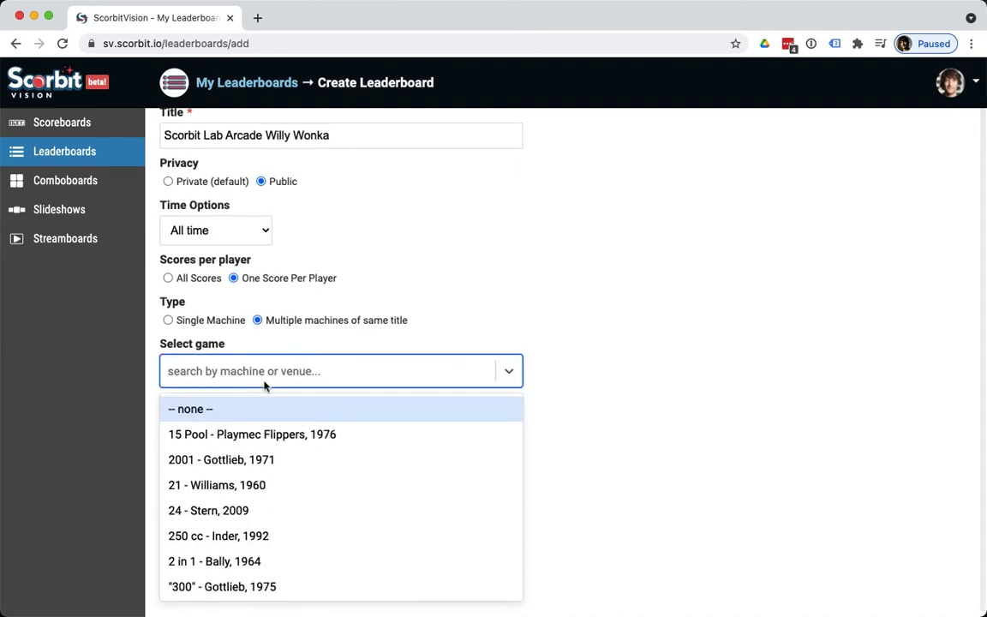
text(Wonka)
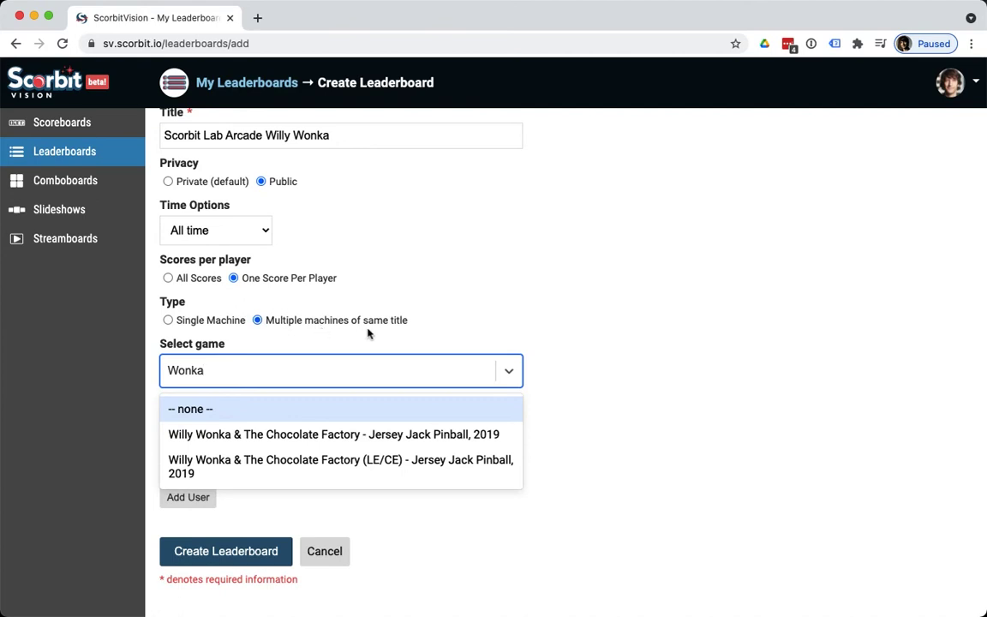
click(309, 459)
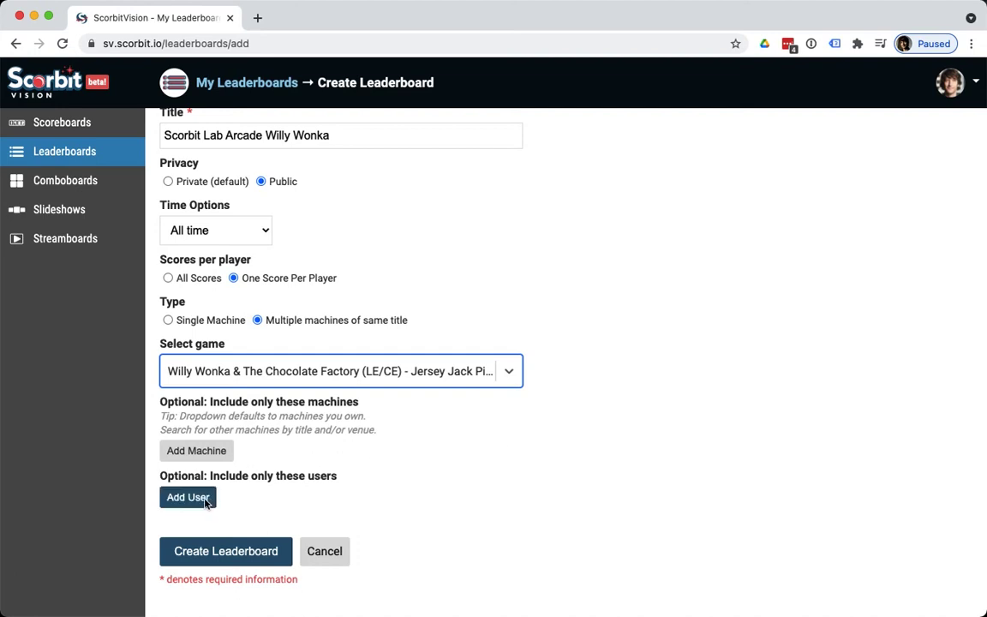
click(259, 552)
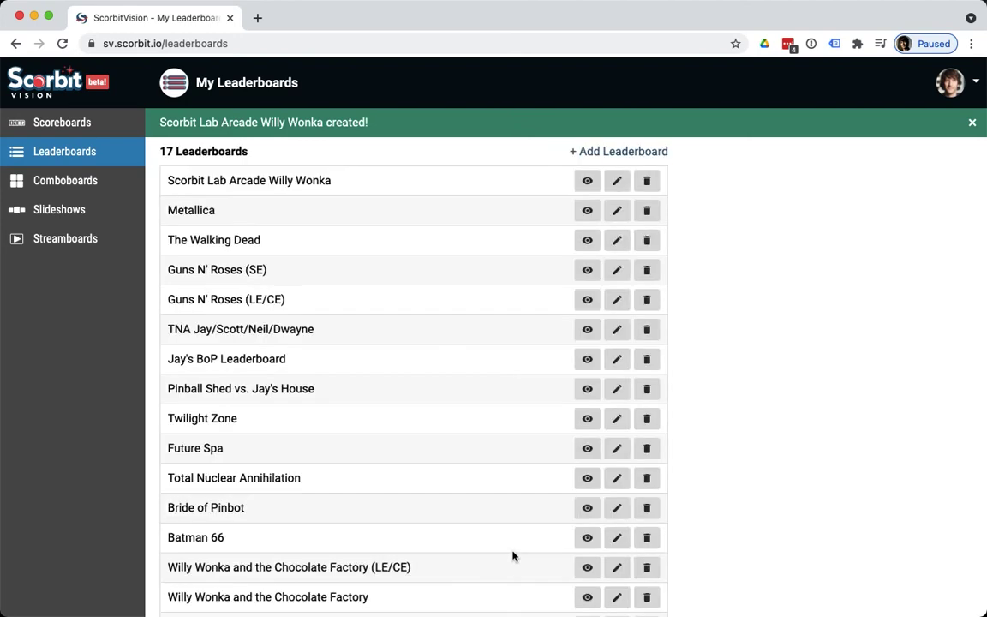
Step: View the Scorbit Lab Arcade Willy Wonka leaderboard, highlight its web address, and close the viewer
click(586, 184)
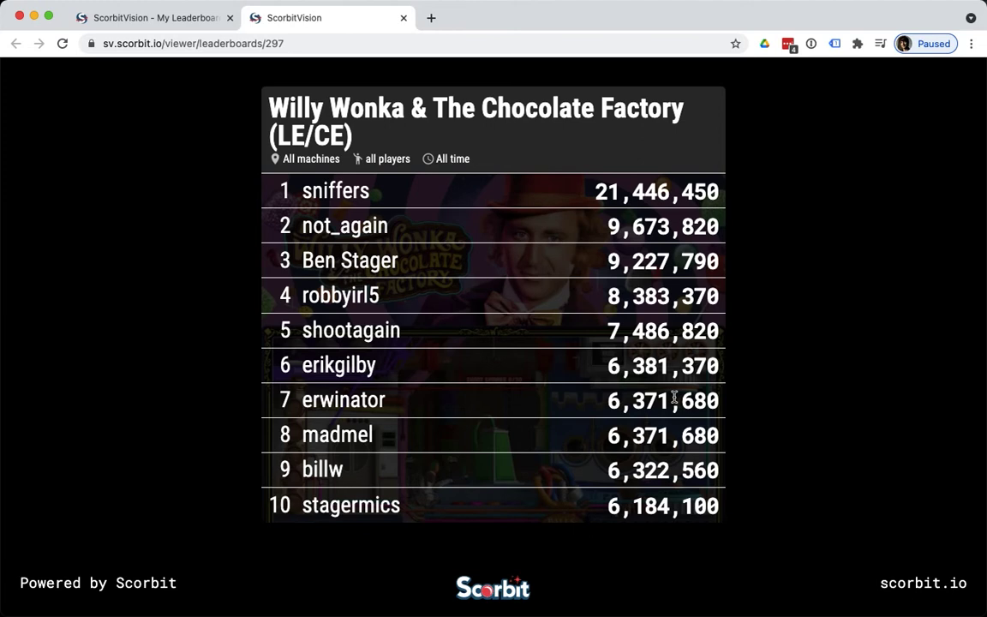
click(261, 43)
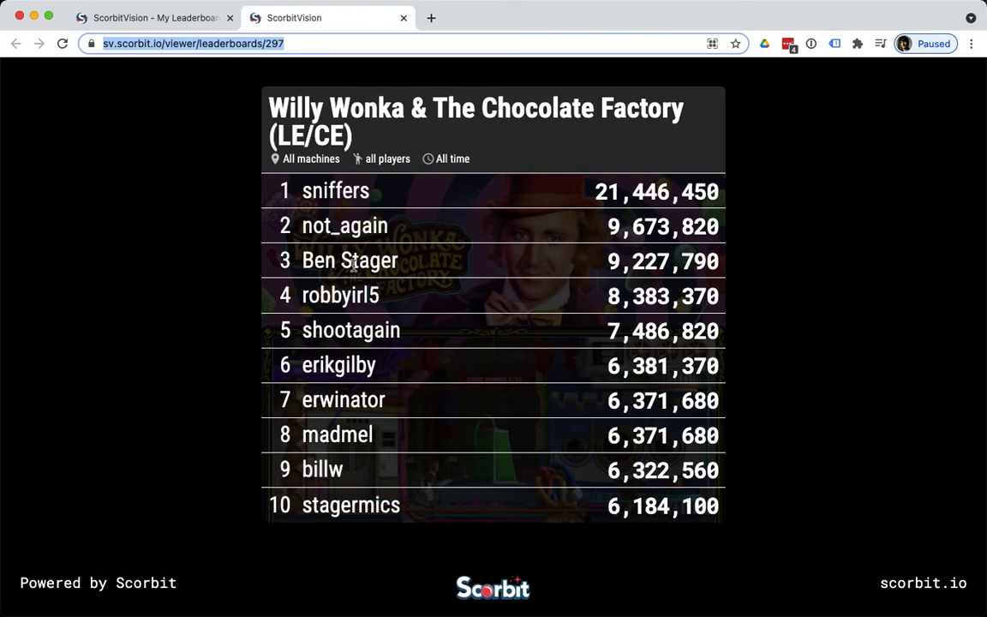
click(404, 18)
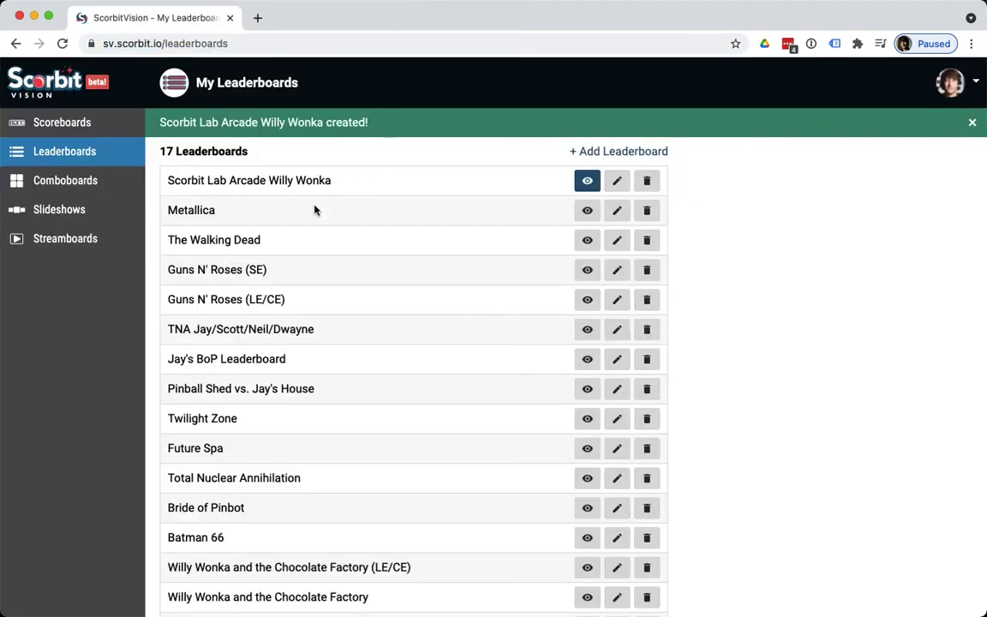
Step: Start a new public comboboard titled with the owner's first name in possessive form followed by "Arcade Comboboard"
click(96, 182)
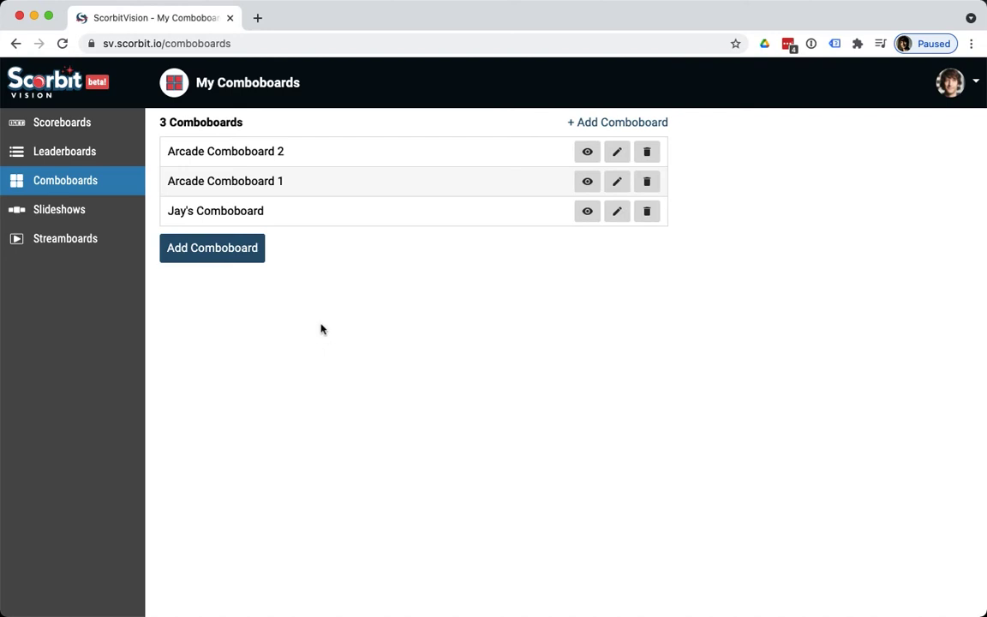
click(222, 259)
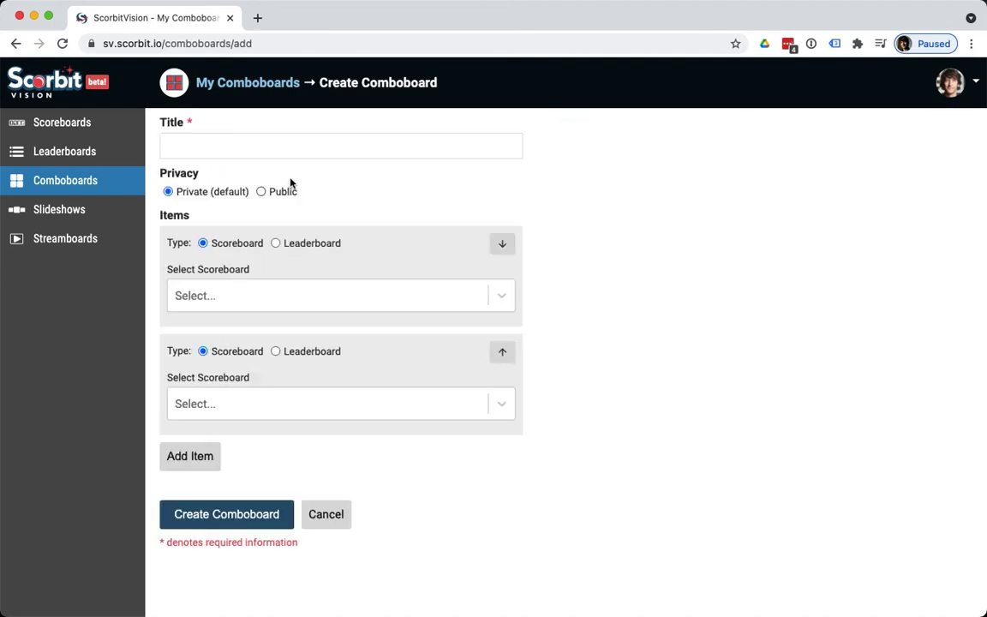
click(257, 147)
text(Jay's)
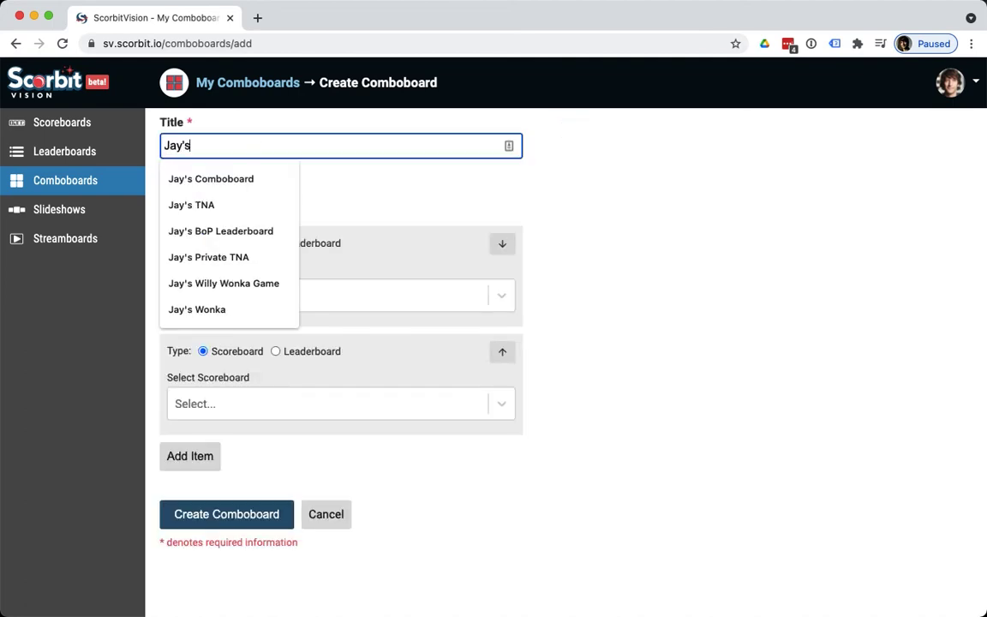
text( Comboboard)
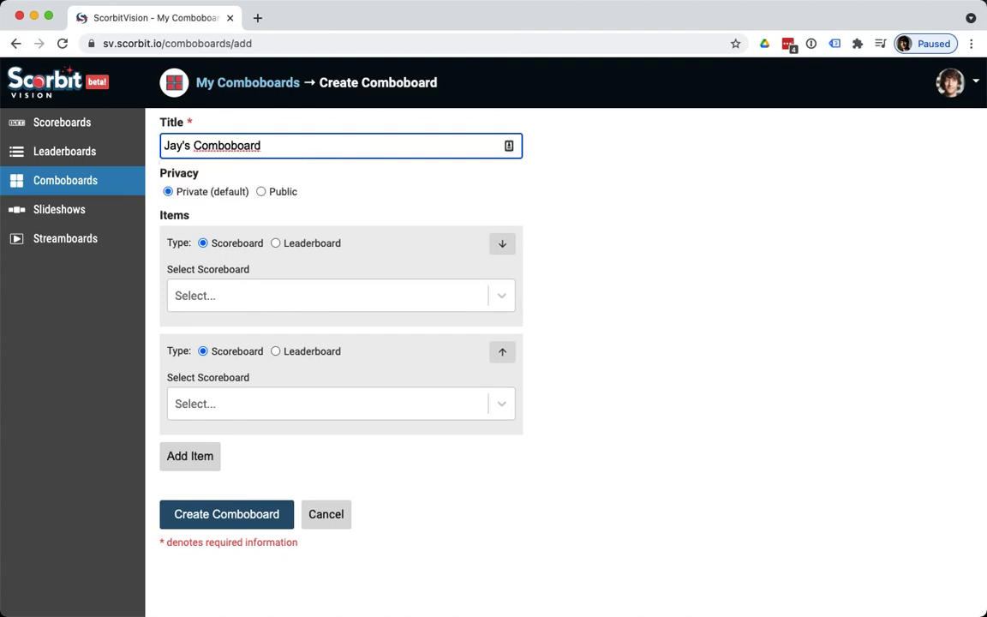
click(192, 146)
text(Arc)
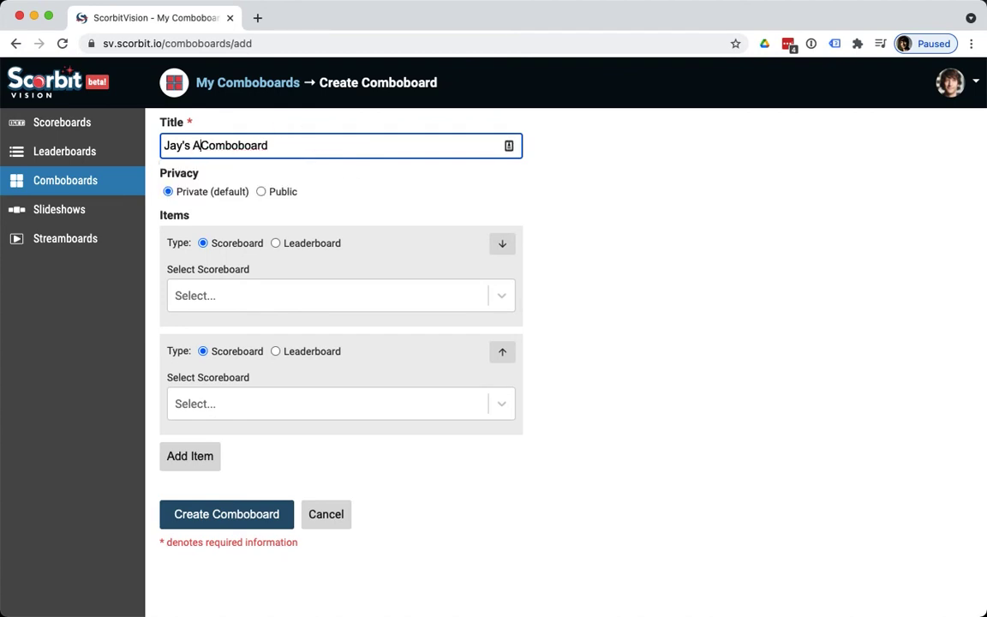
text(ade)
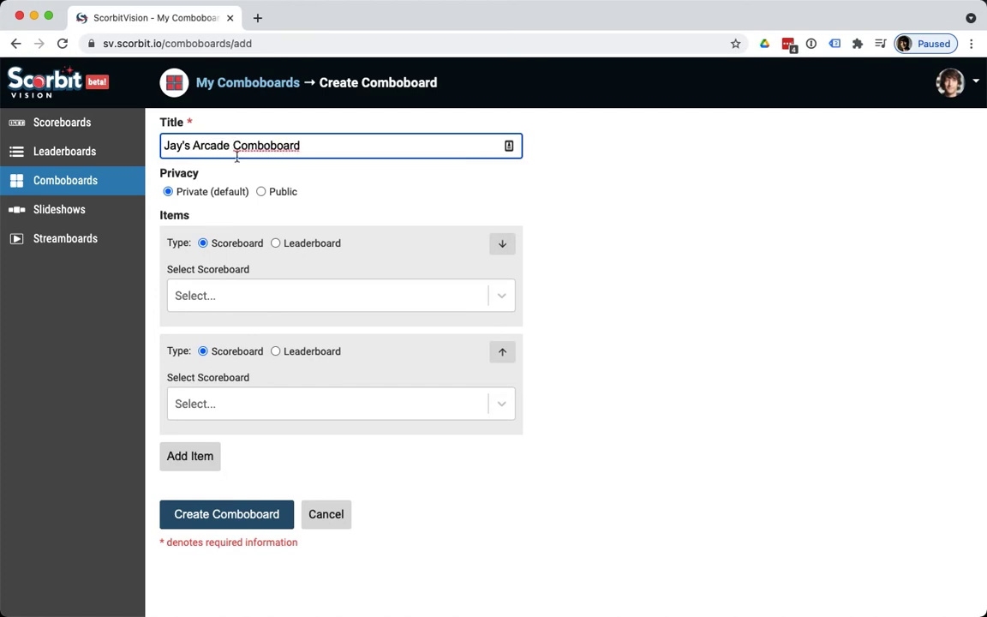
click(261, 192)
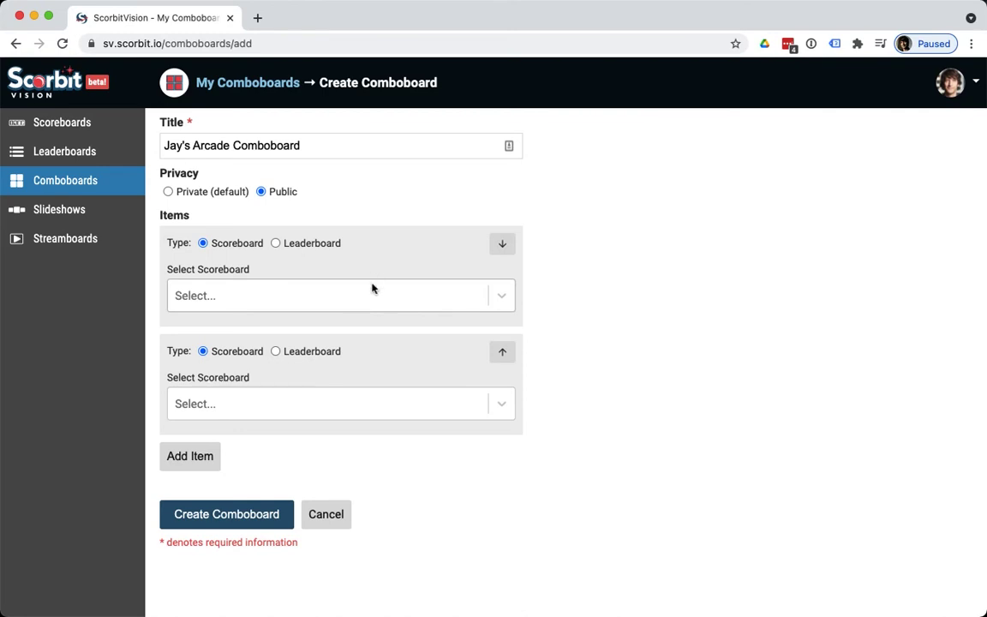
Step: Set the comboboard's first item to the owner's Willy Wonka Game scoreboard and its second item to the owner's TNA scoreboard
click(310, 297)
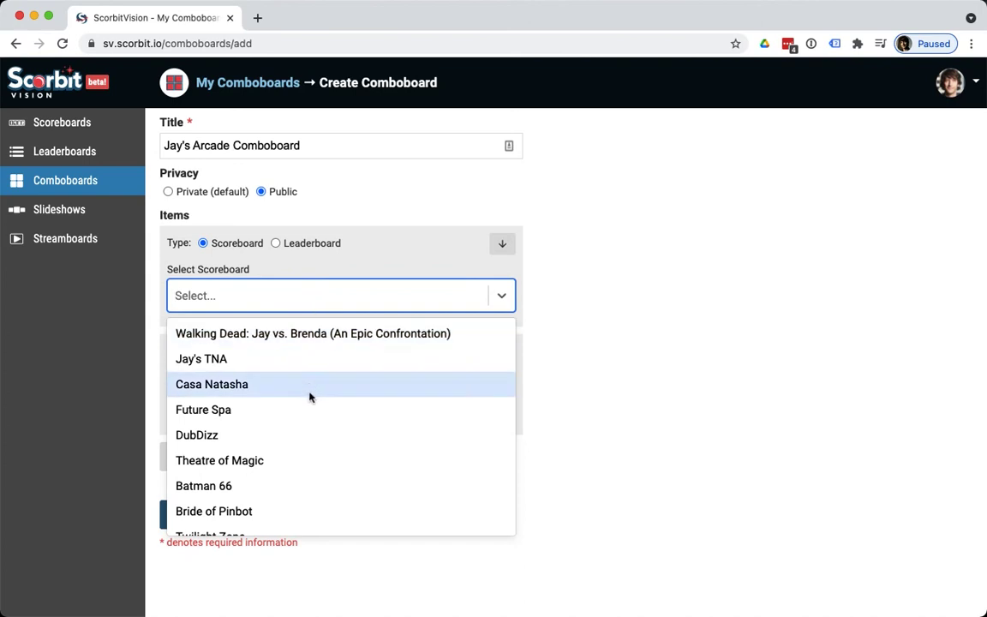
scroll(308, 434, down, 3)
scroll(310, 435, down, 1)
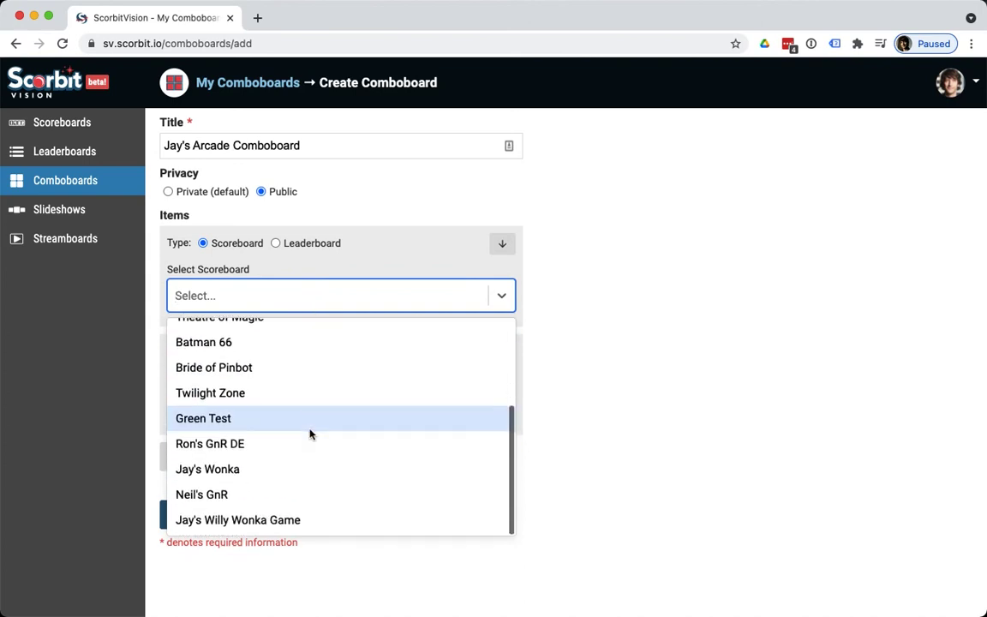
click(285, 520)
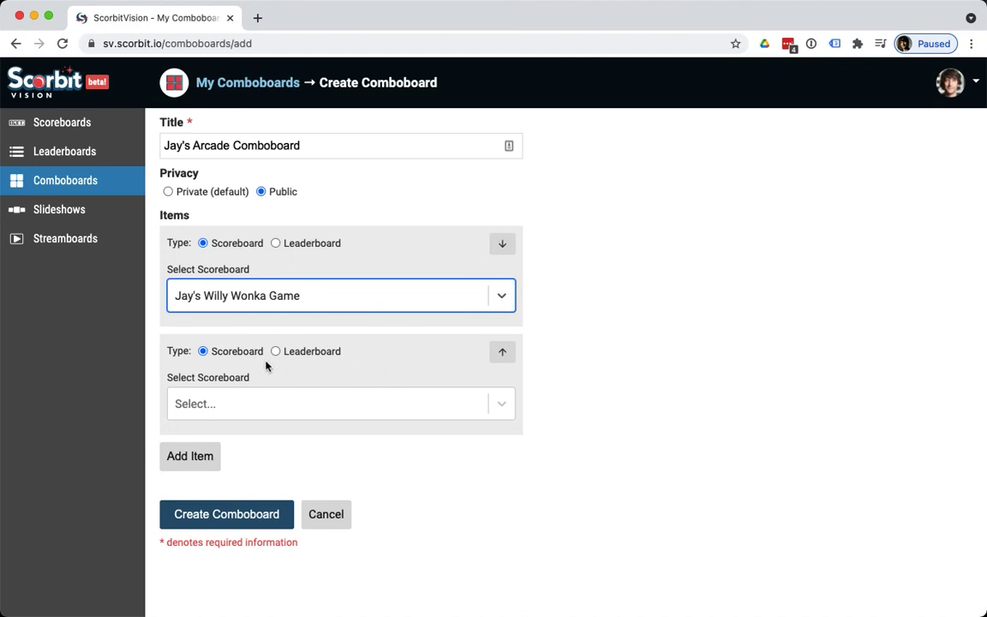
click(267, 409)
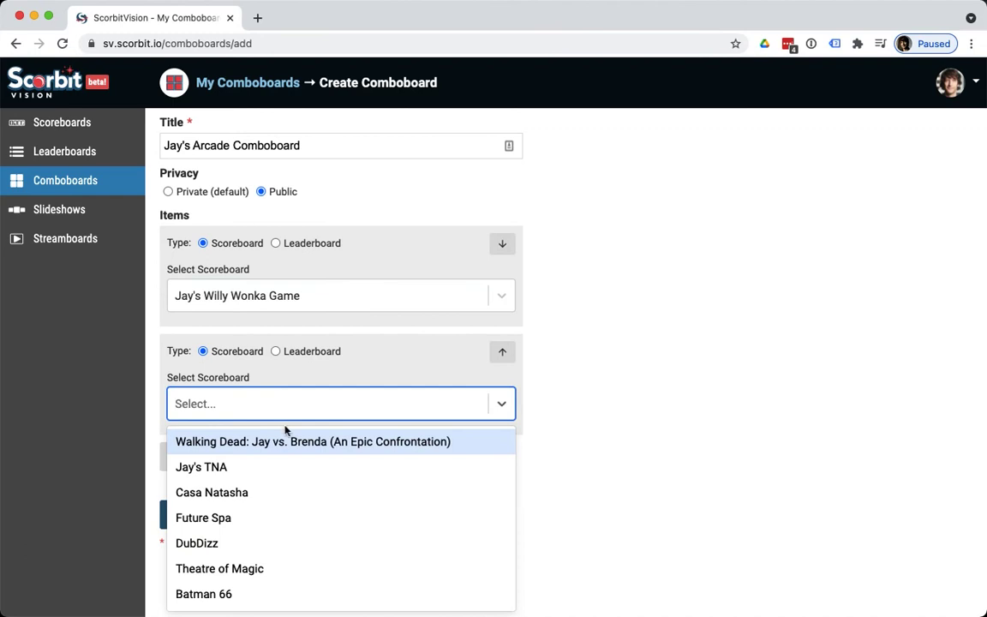
scroll(299, 515, down, 5)
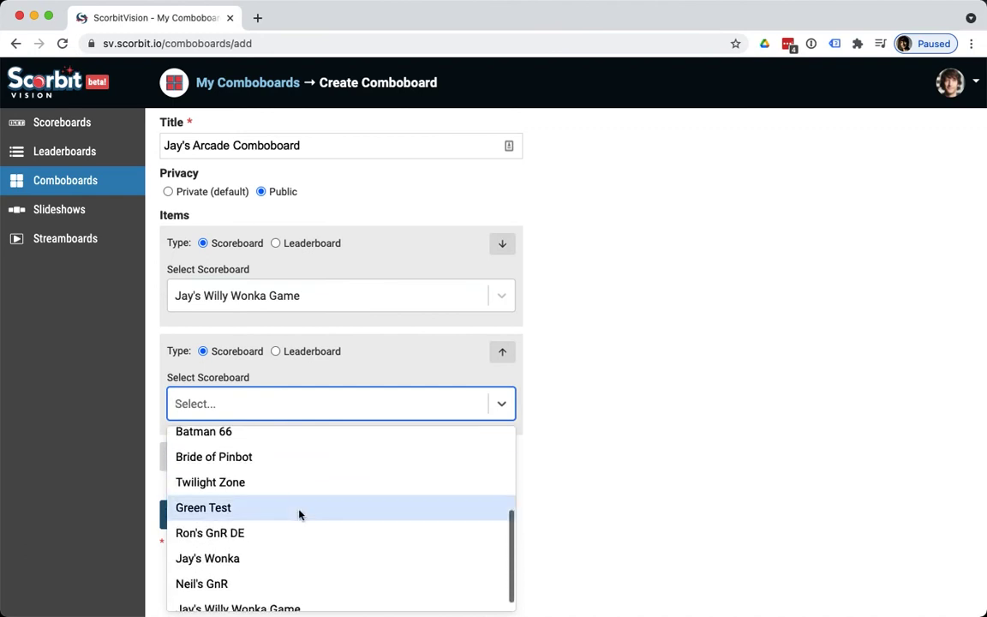
scroll(287, 513, up, 5)
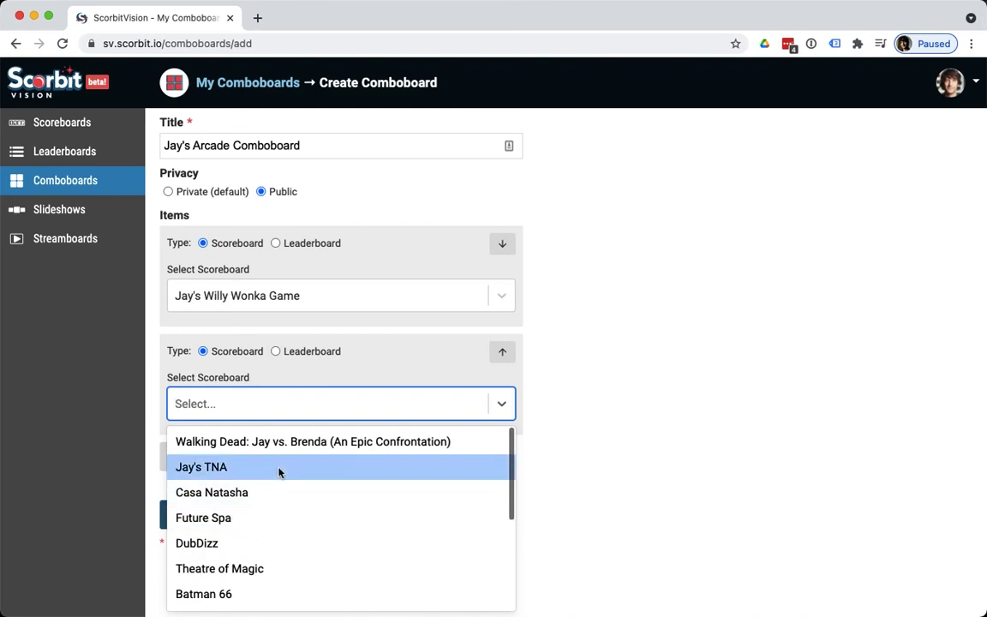
click(279, 470)
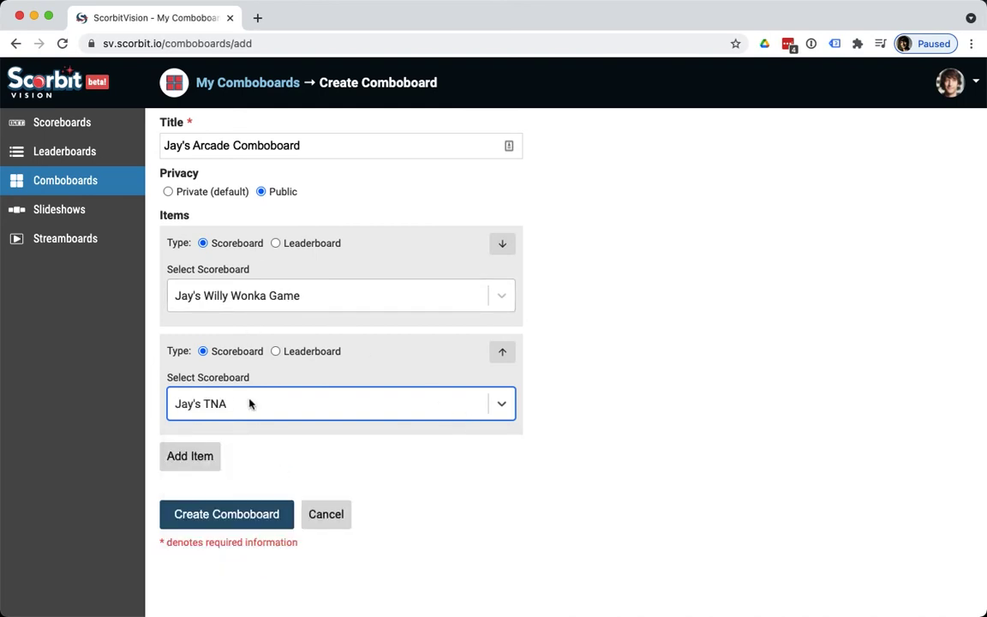
Step: Add a third item of type leaderboard to the comboboard and choose Scorbit Lab Arcade Willy Wonka for it
click(189, 456)
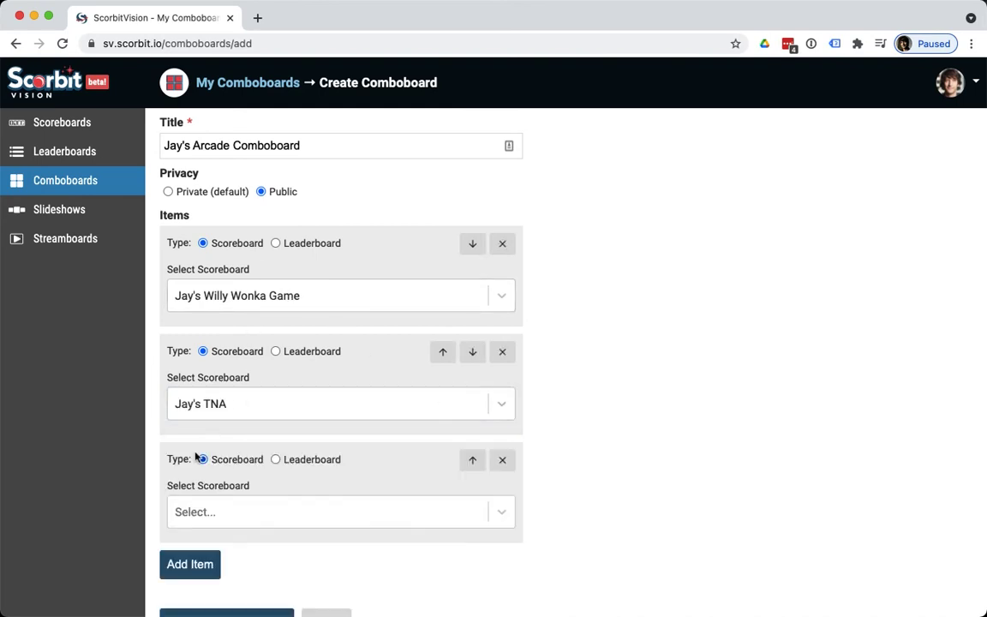
click(291, 461)
click(265, 513)
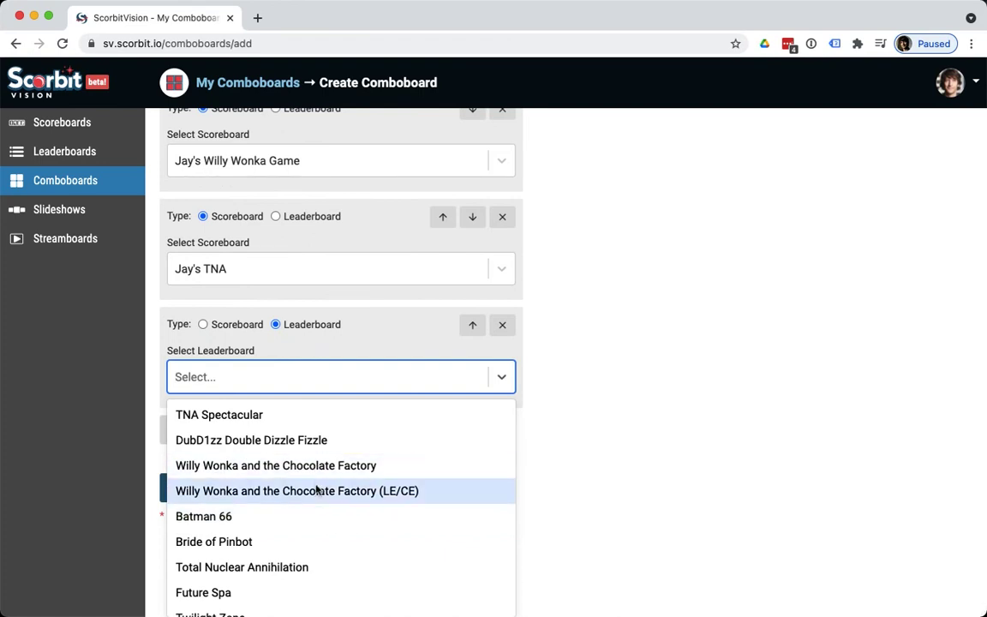
scroll(315, 489, down, 5)
scroll(317, 489, down, 1)
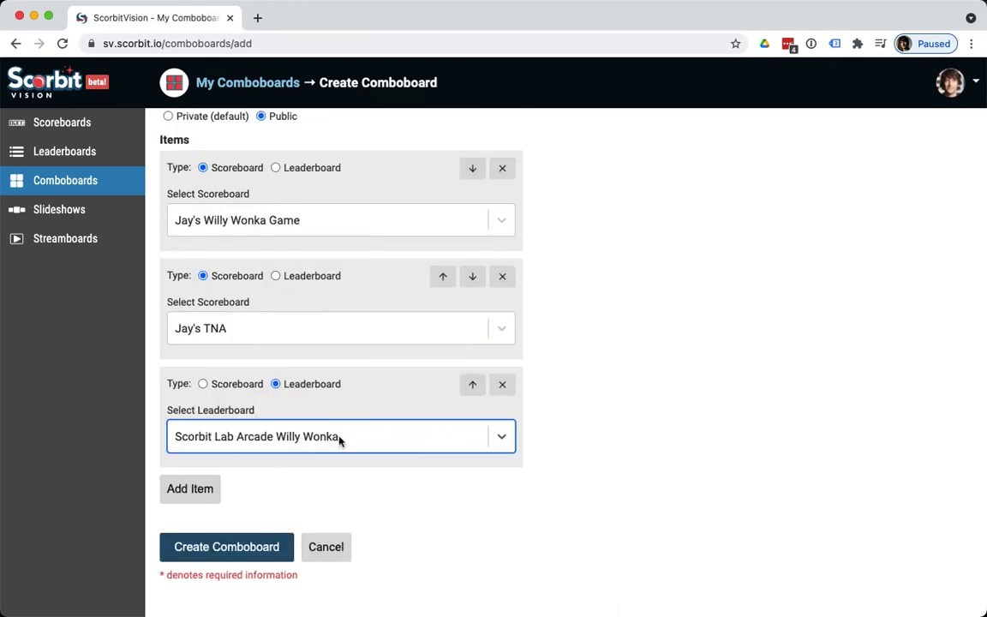
Step: Add a fourth item of type leaderboard and choose the TNA leaderboard named after four players
click(205, 493)
click(325, 493)
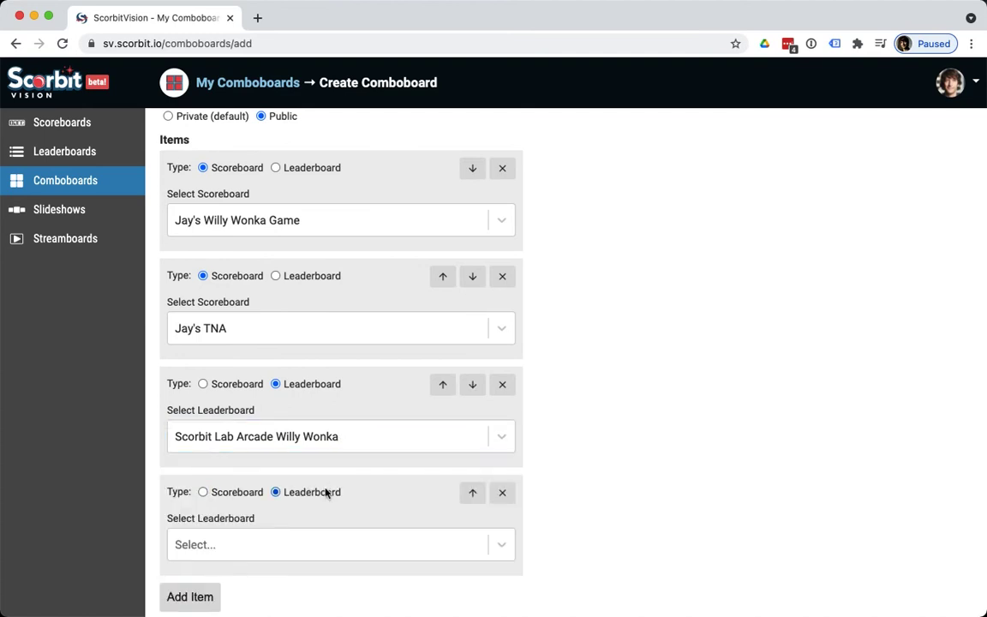
click(309, 551)
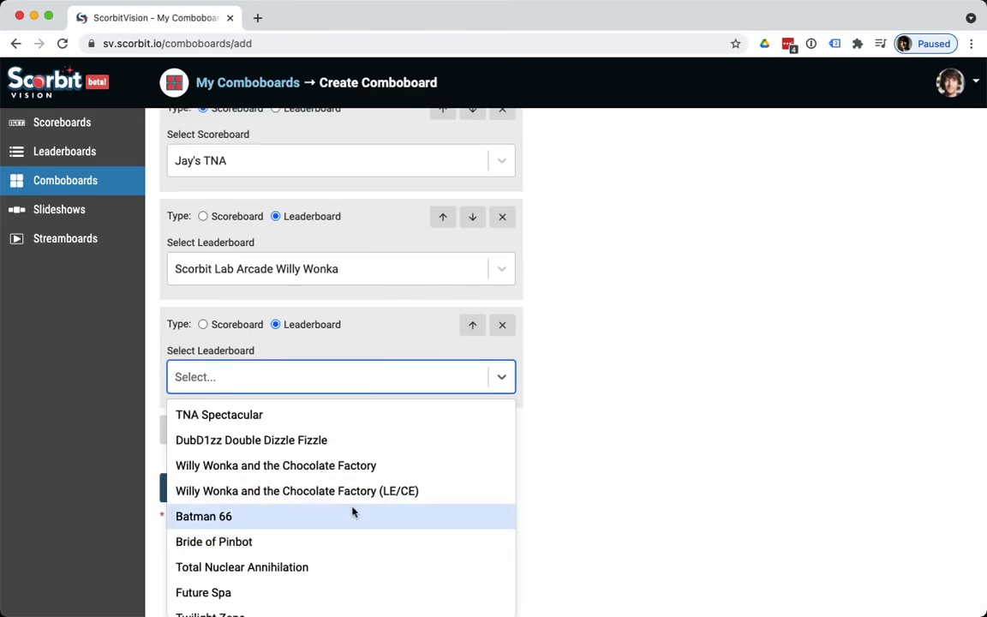
scroll(353, 512, down, 5)
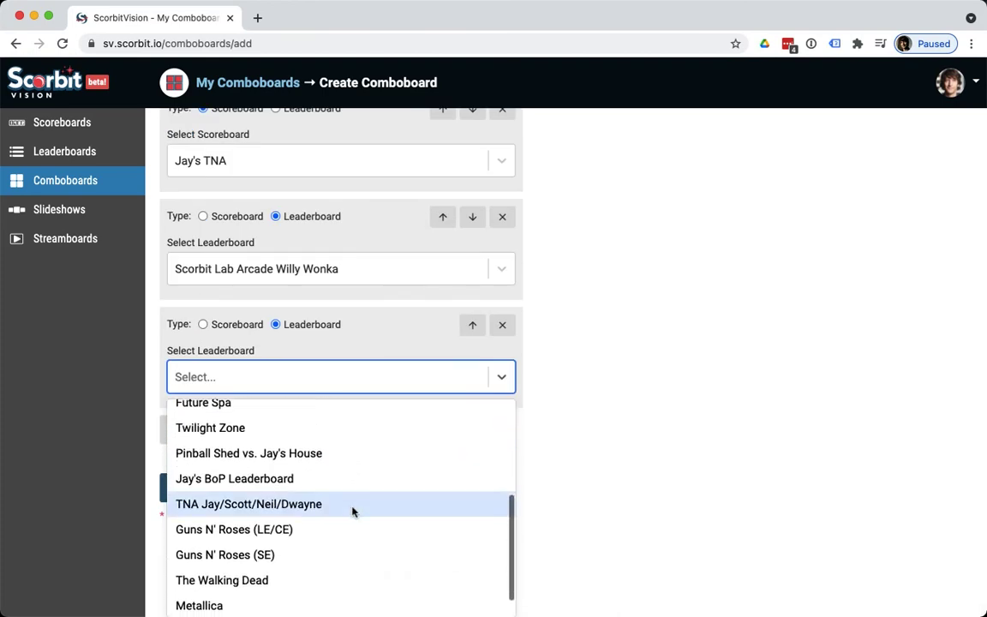
click(310, 508)
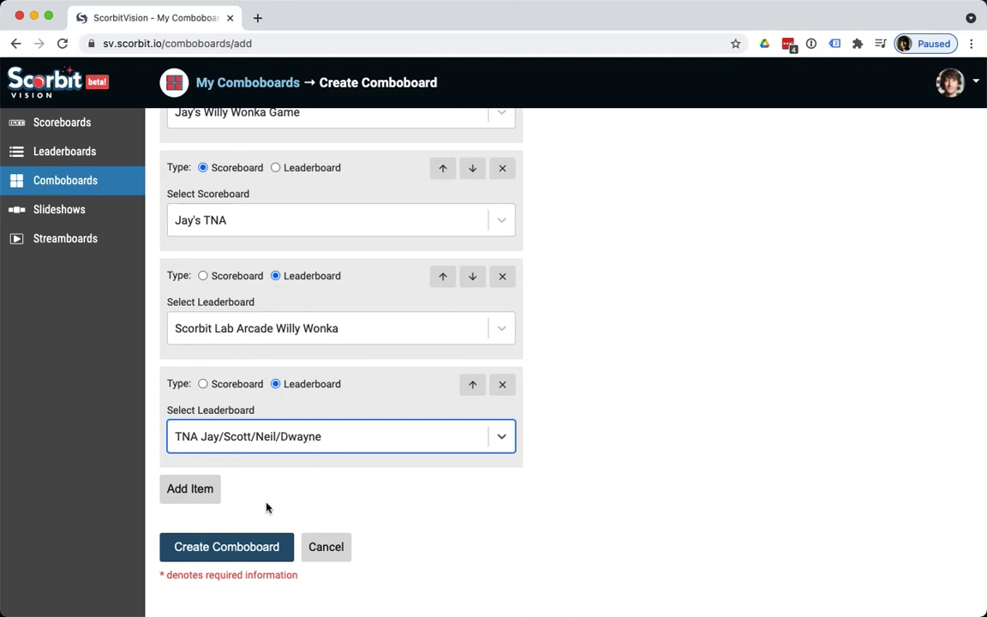
Step: Create the comboboard, then check its display in the viewer and close the viewer
click(238, 552)
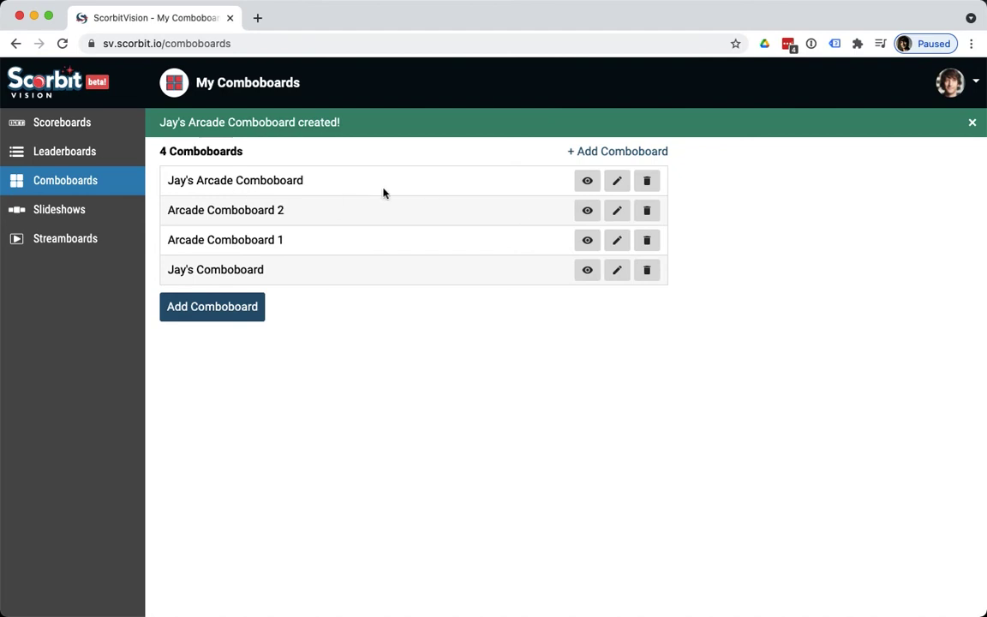
click(582, 183)
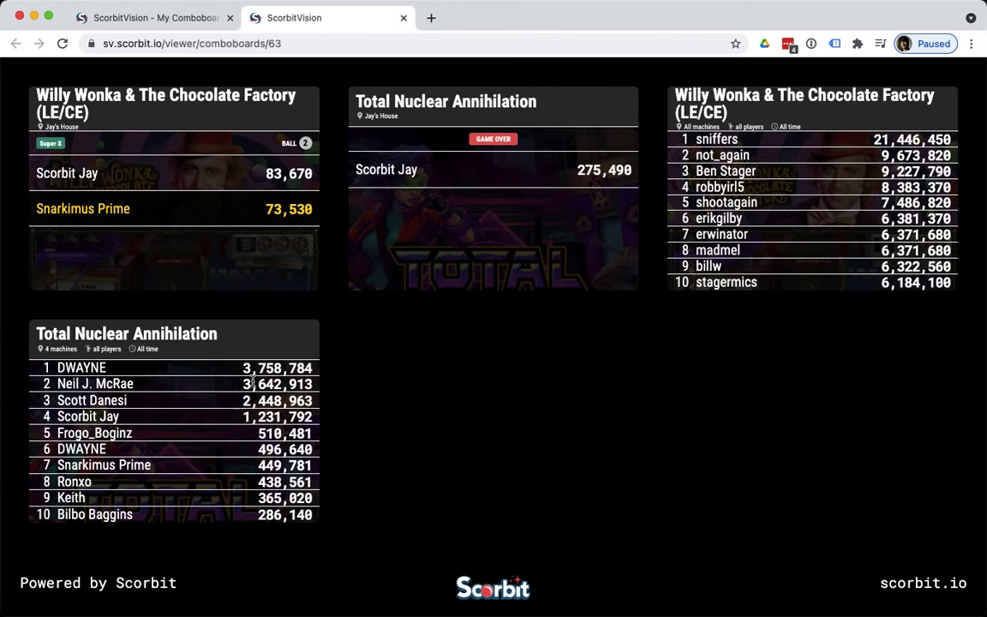
click(404, 17)
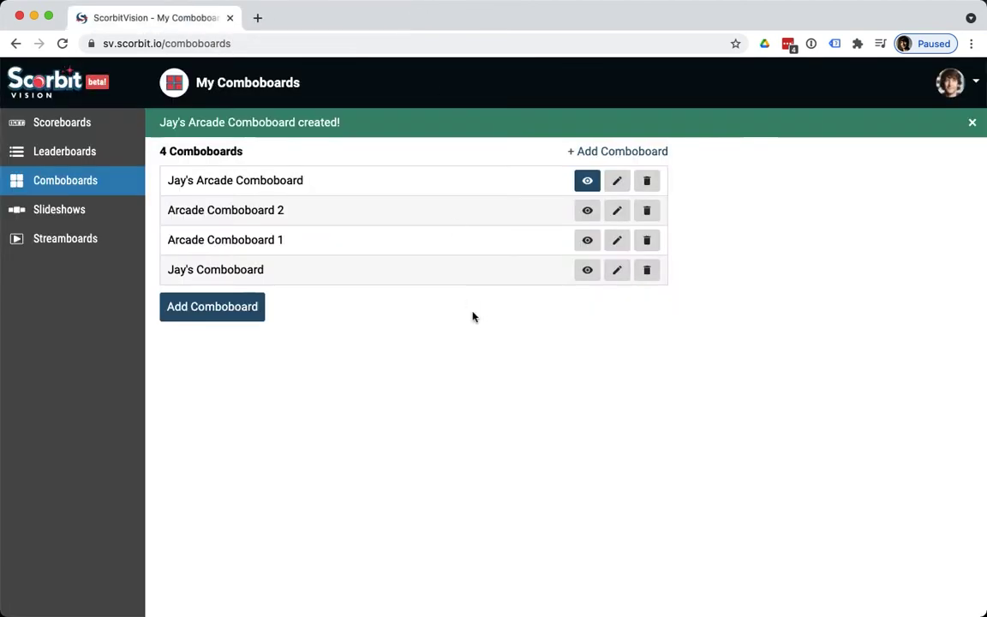
Step: Edit the new arcade comboboard and add the Batman 66 scoreboard as its fifth item
click(617, 180)
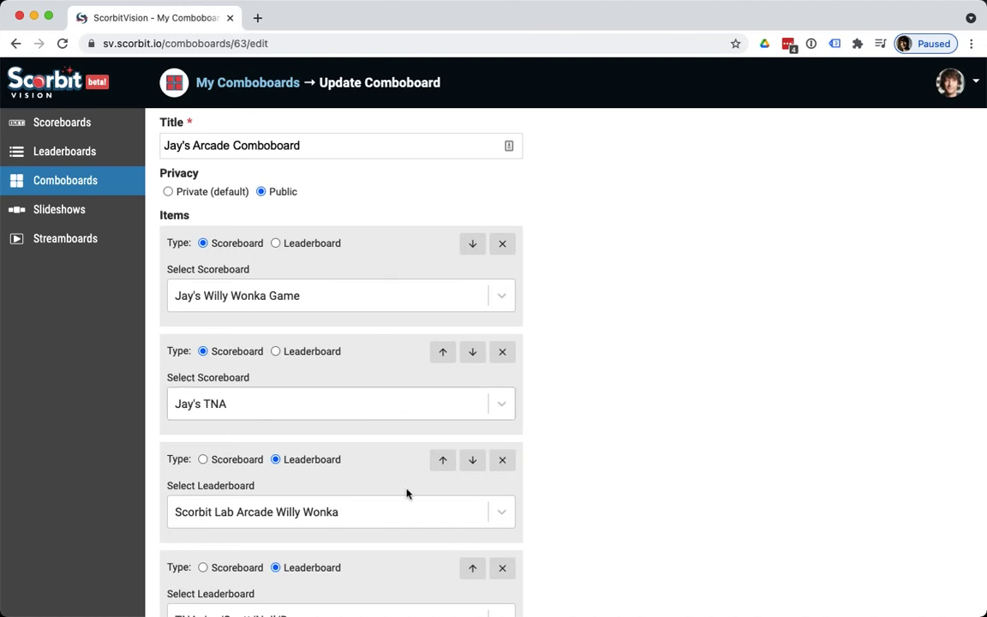
scroll(407, 494, down, 3)
scroll(407, 494, down, 1)
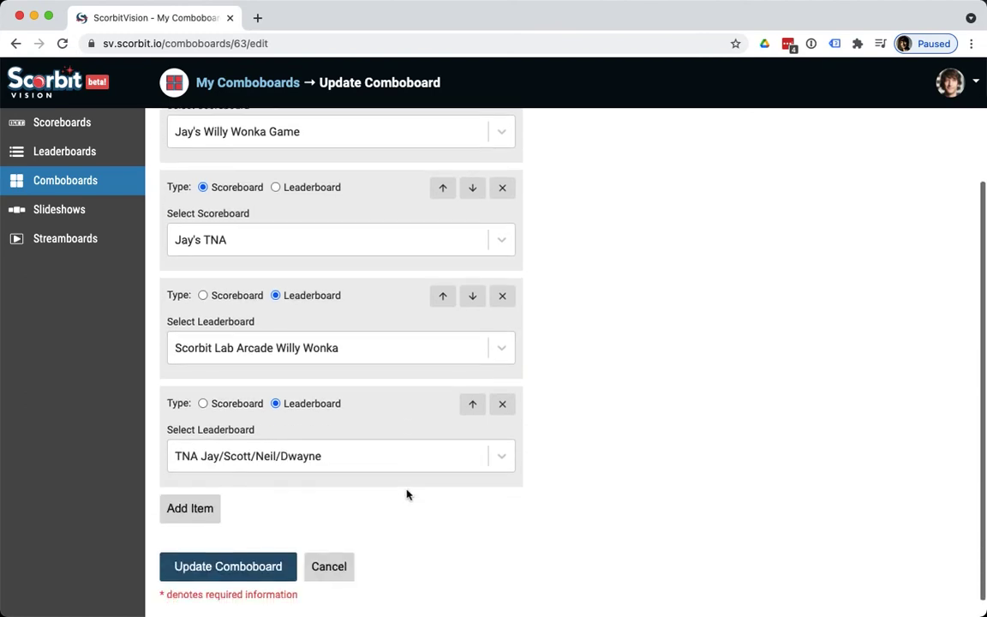
click(191, 509)
scroll(398, 476, down, 2)
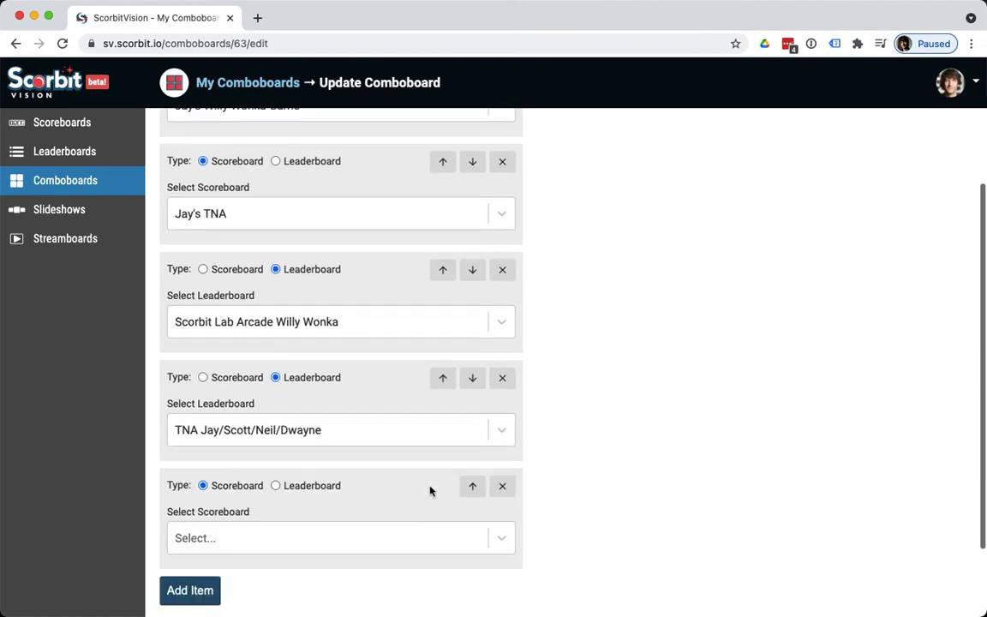
click(267, 472)
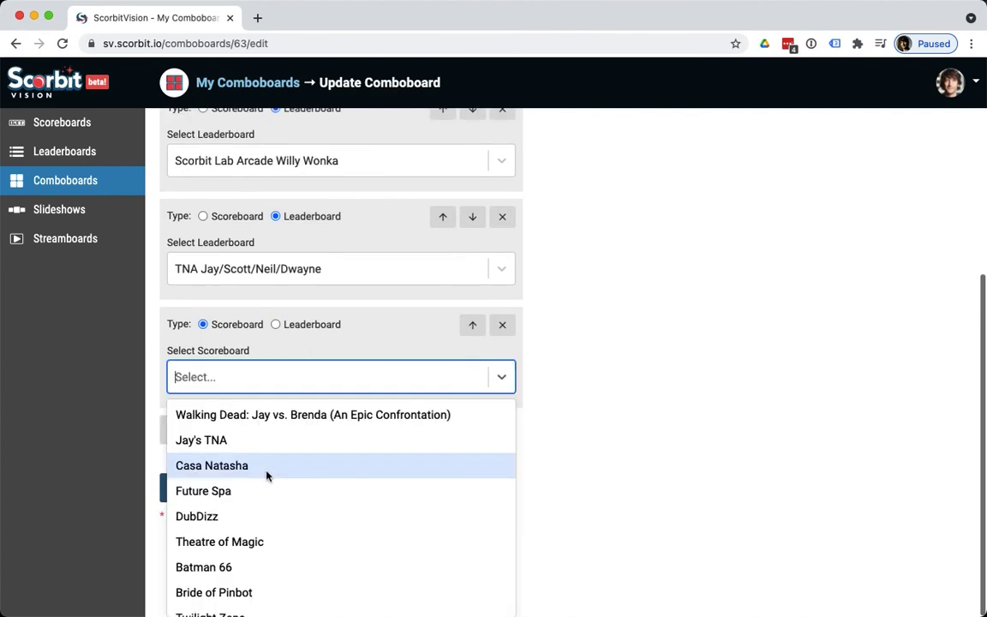
scroll(313, 494, down, 1)
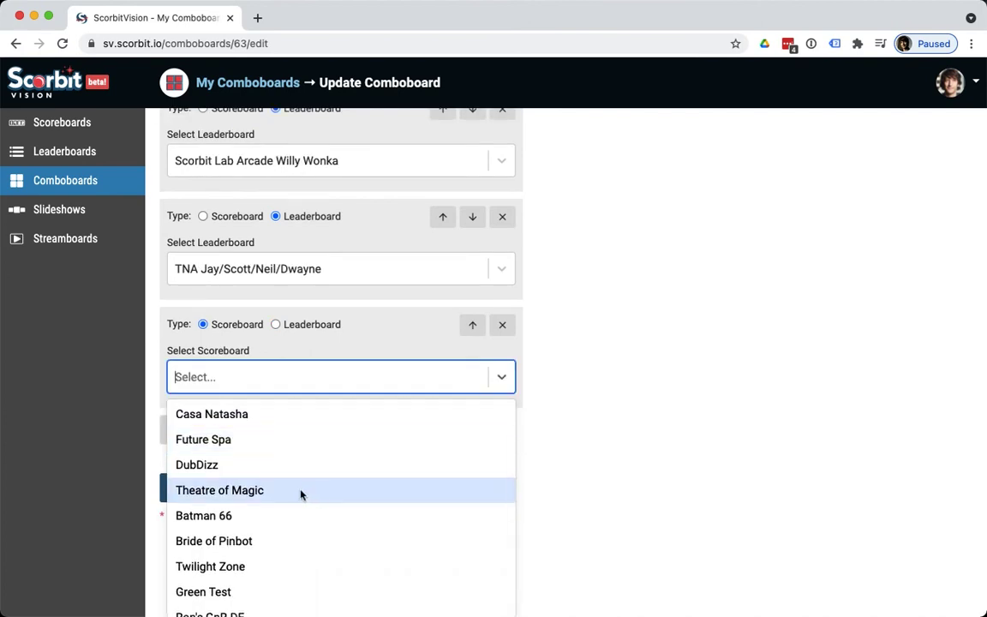
scroll(273, 526, down, 2)
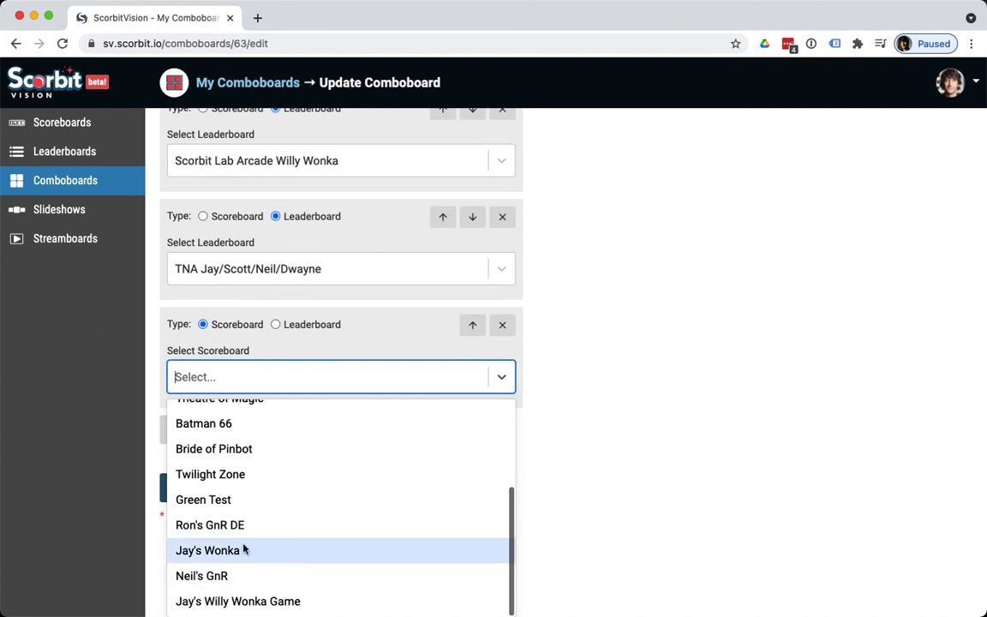
scroll(262, 489, up, 1)
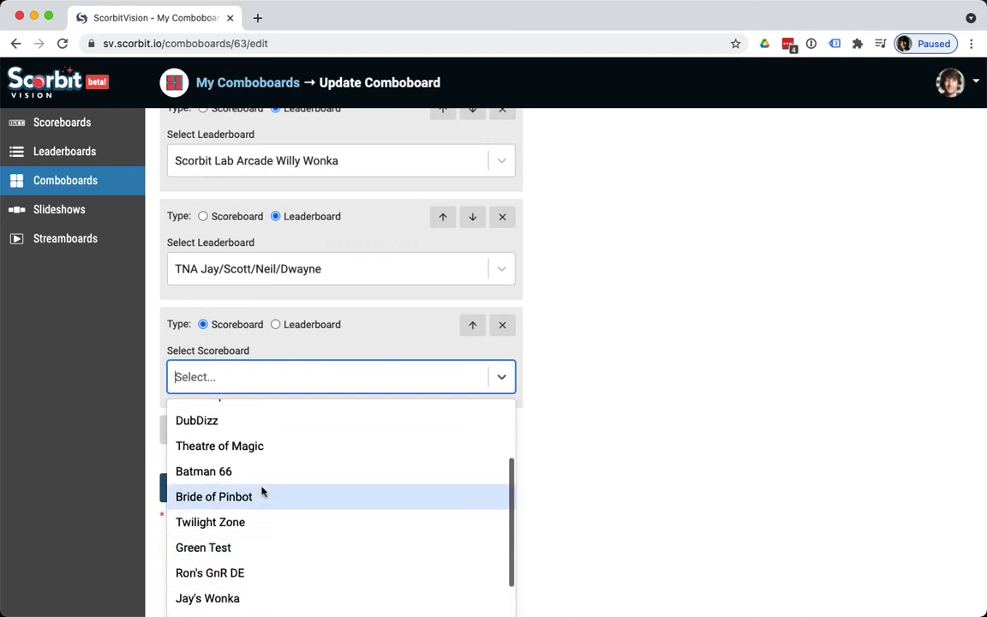
click(251, 474)
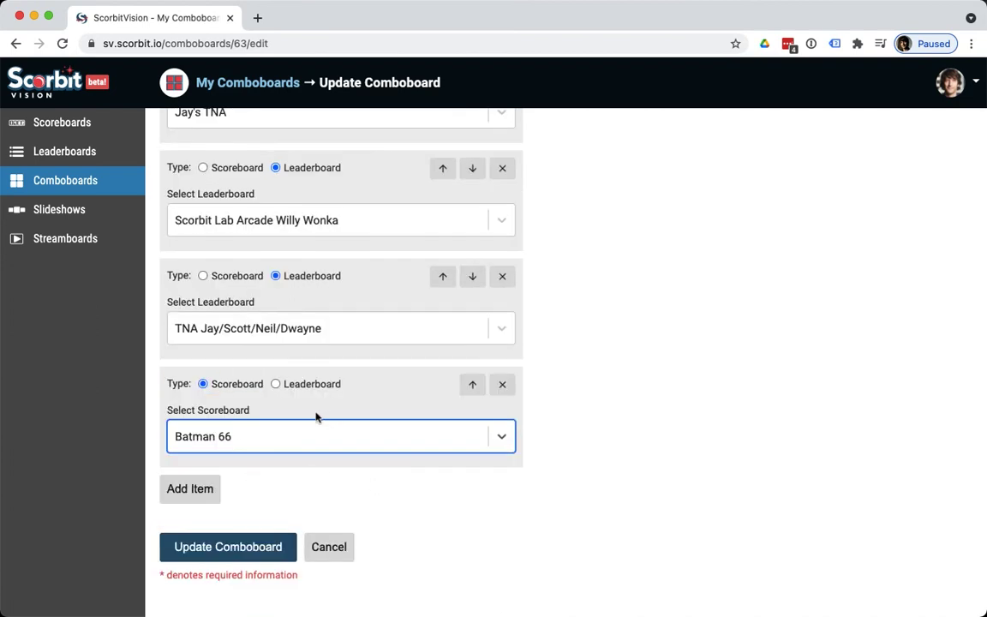
Step: Add a sixth item of type leaderboard to the comboboard and choose Batman 66 for it
click(196, 493)
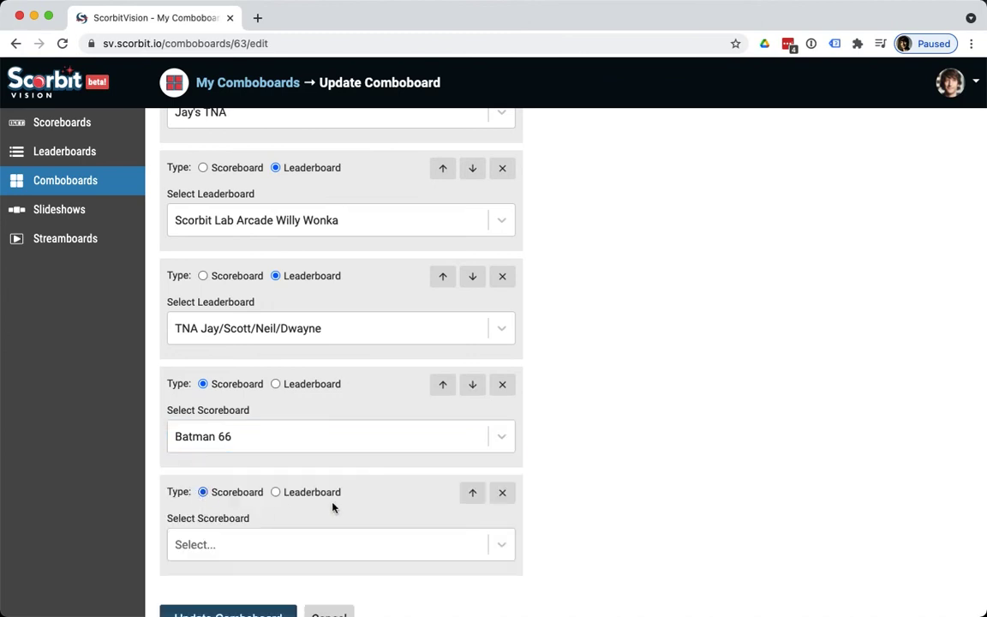
click(275, 493)
click(301, 542)
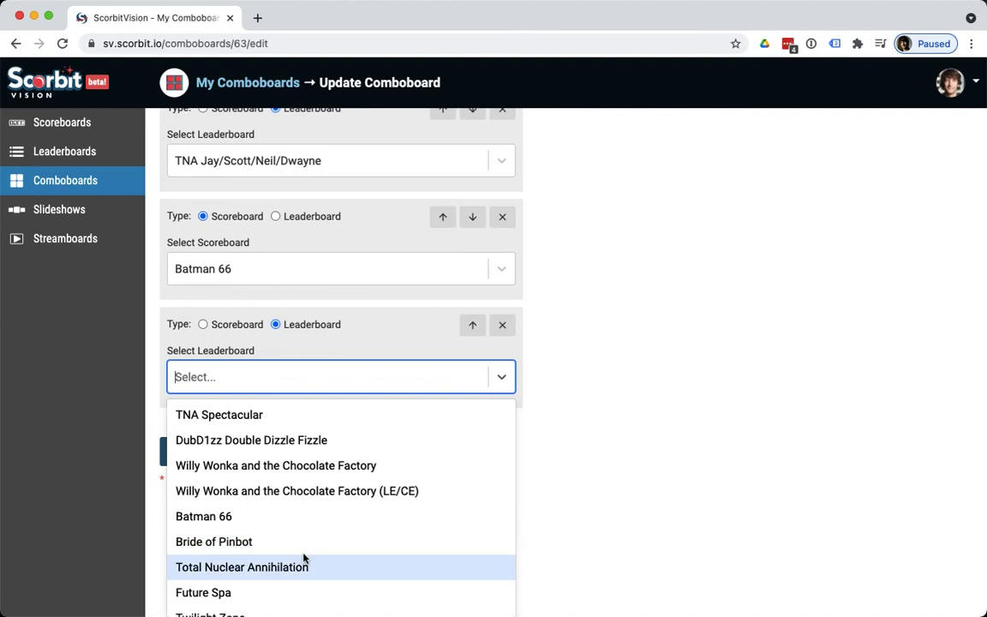
click(293, 520)
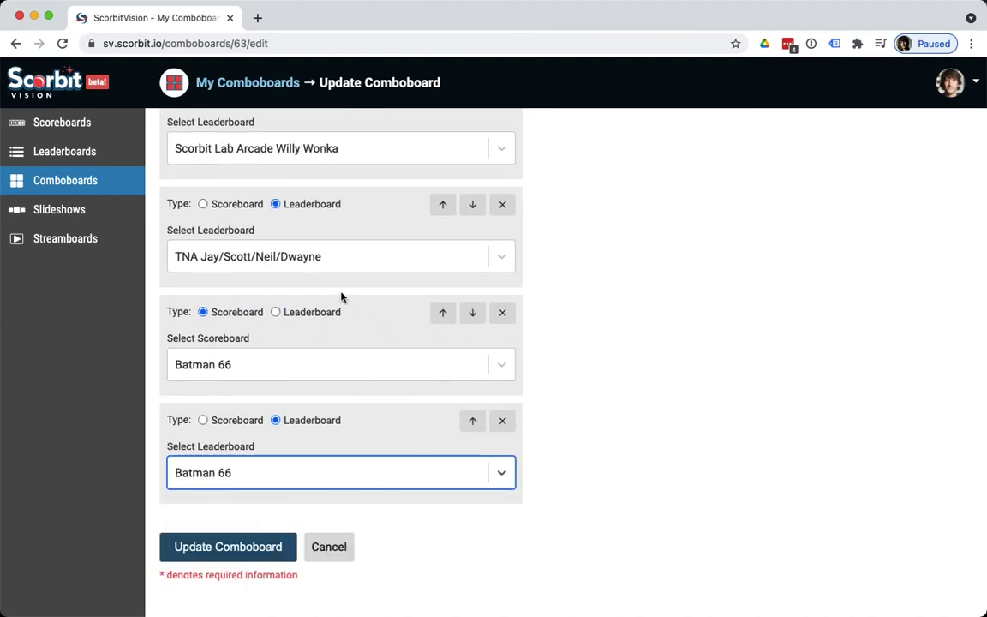
Step: Move the Batman 66 scoreboard up to third place so all three scoreboards precede the leaderboards, and check the item order
scroll(341, 297, up, 5)
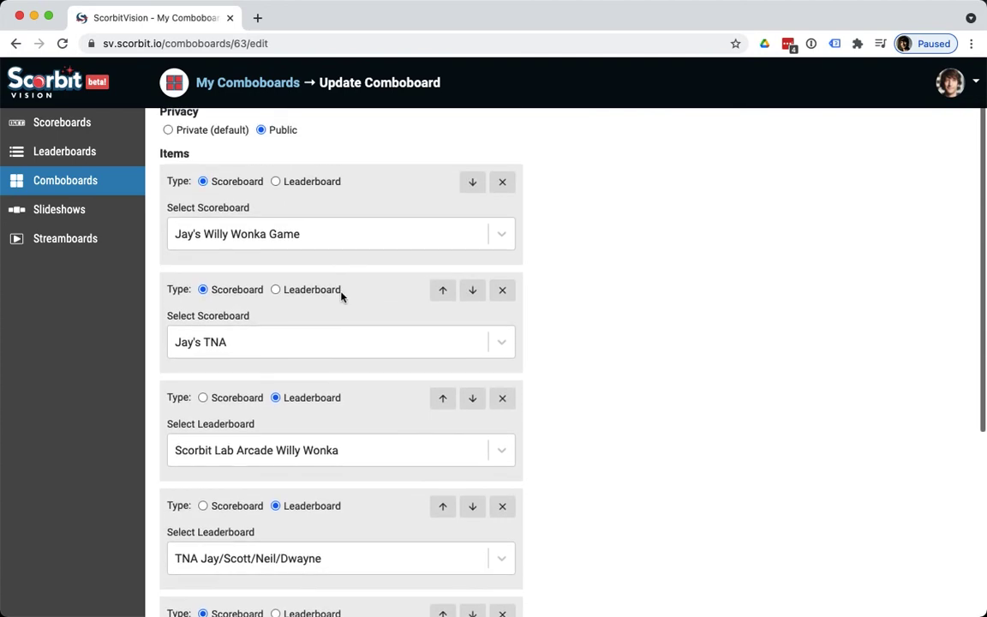
scroll(341, 296, down, 1)
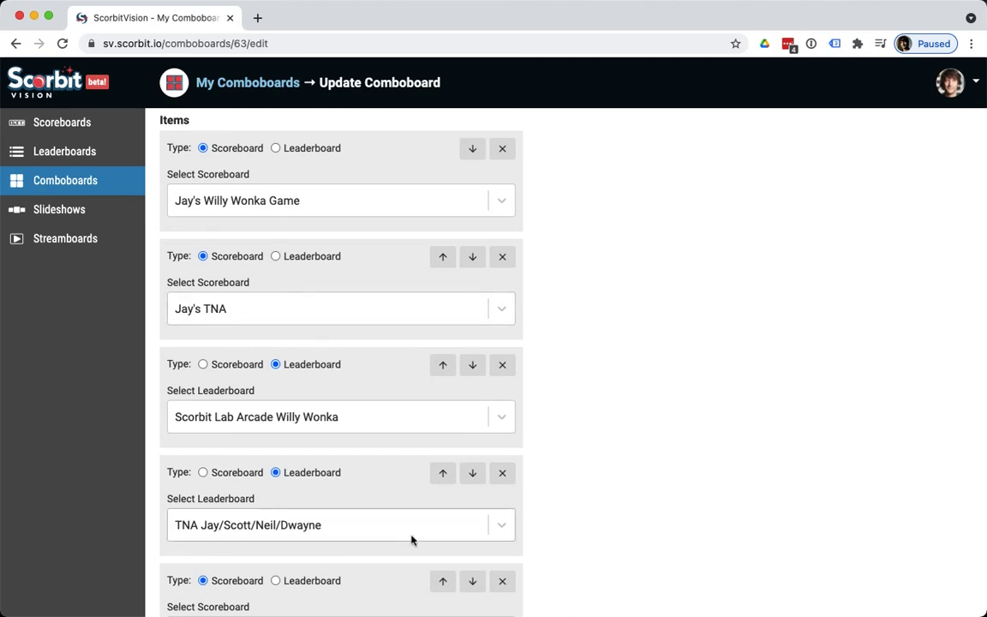
scroll(412, 535, down, 3)
click(443, 478)
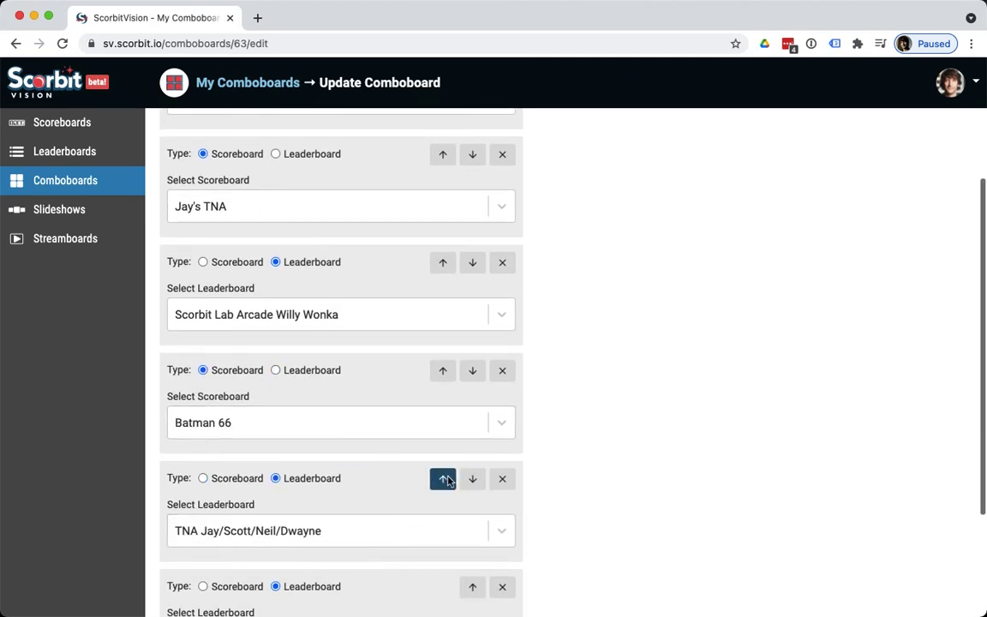
click(442, 372)
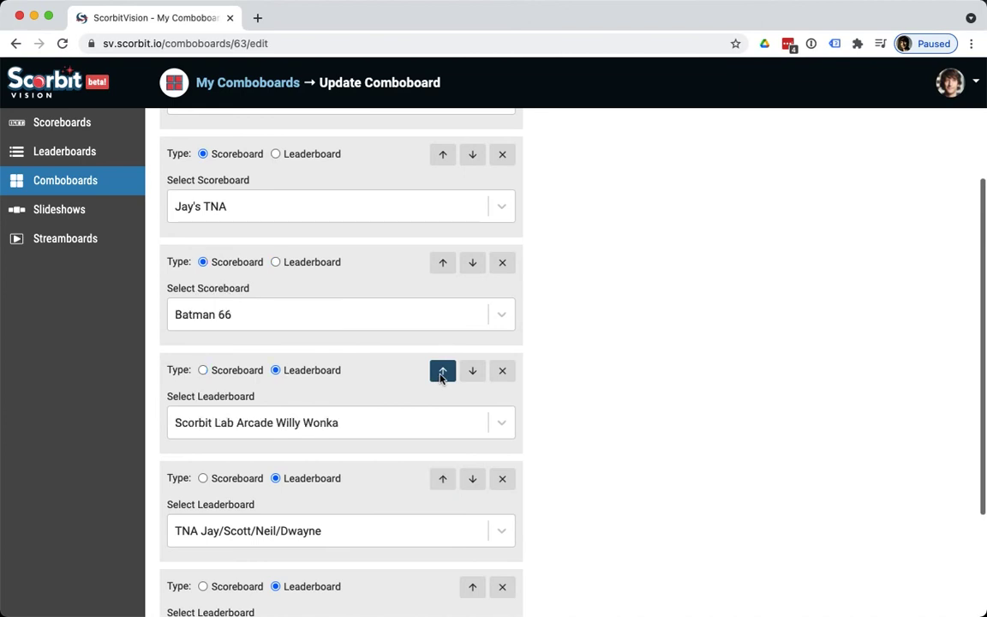
scroll(339, 528, down, 3)
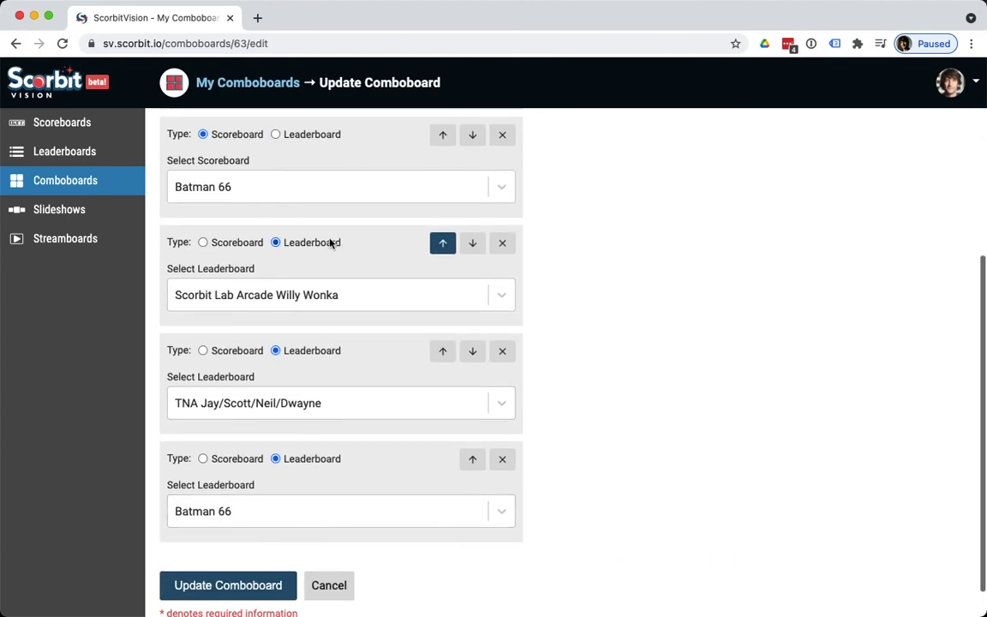
scroll(332, 246, up, 5)
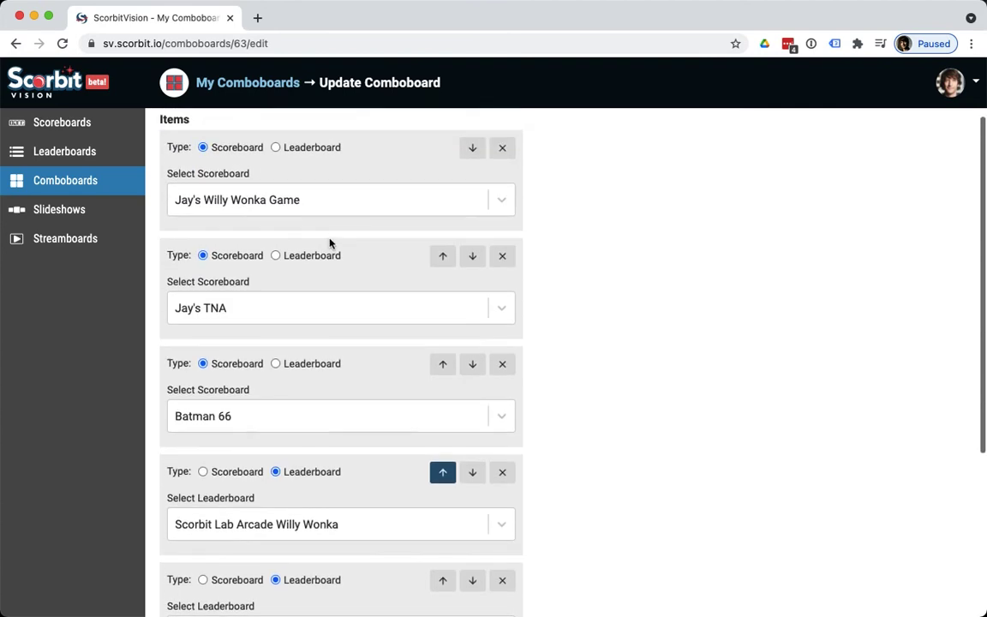
scroll(330, 243, down, 5)
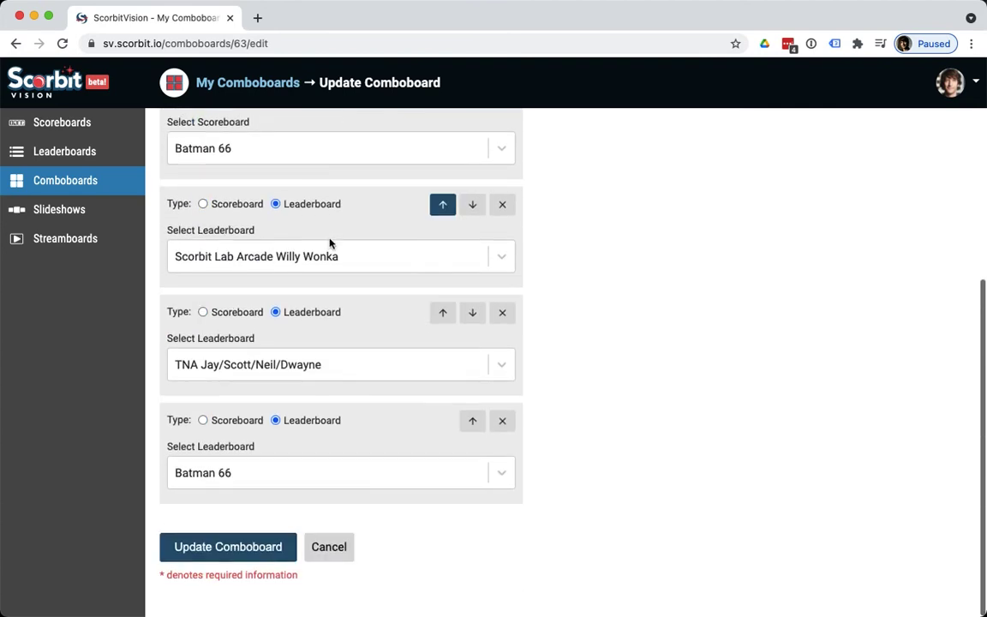
Step: Save the comboboard changes, view the updated arcade comboboard, and close the viewer
click(266, 552)
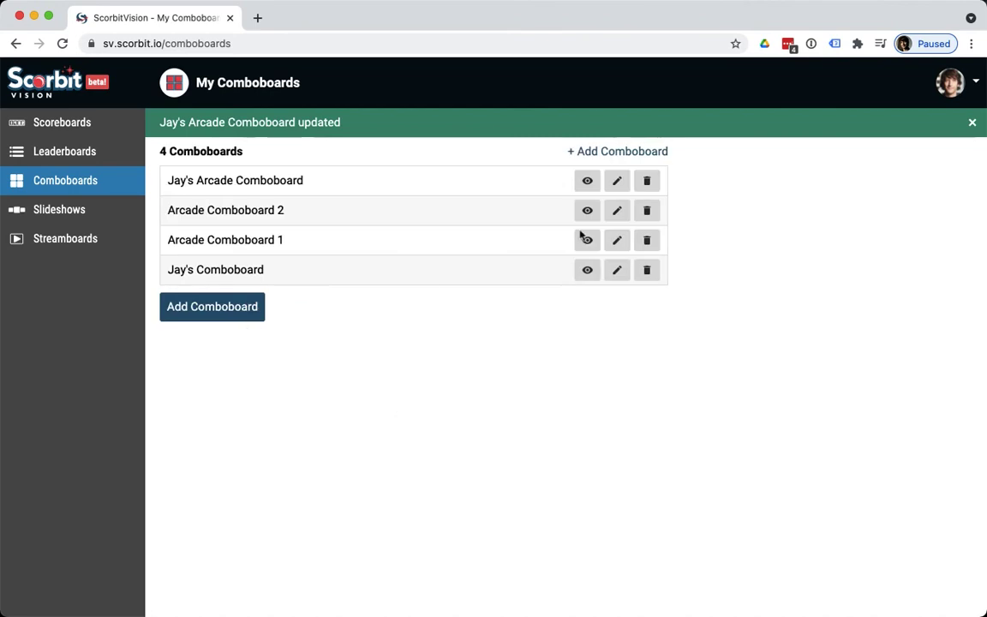
click(587, 180)
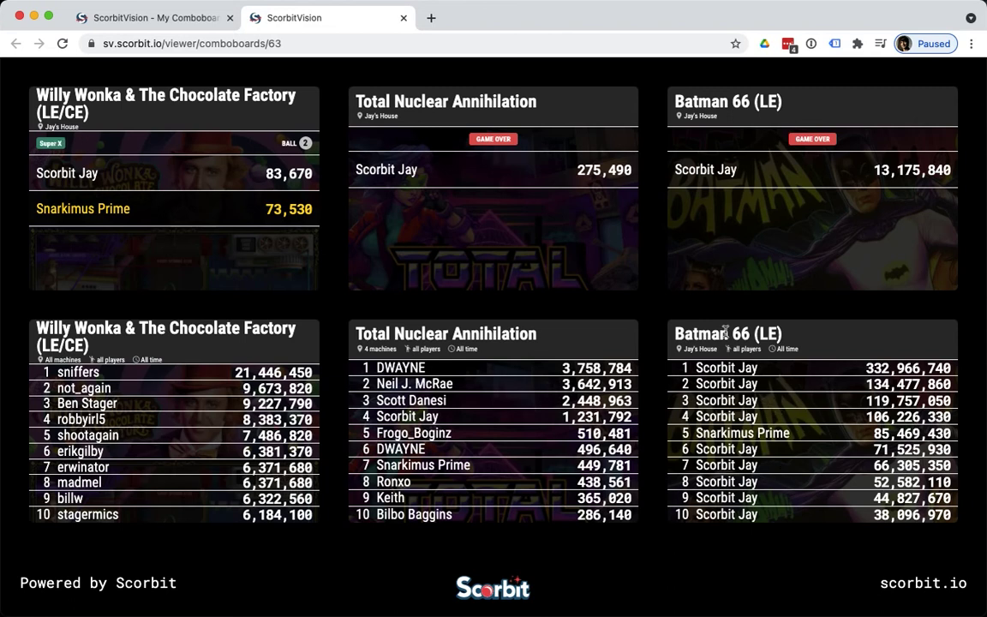
click(404, 17)
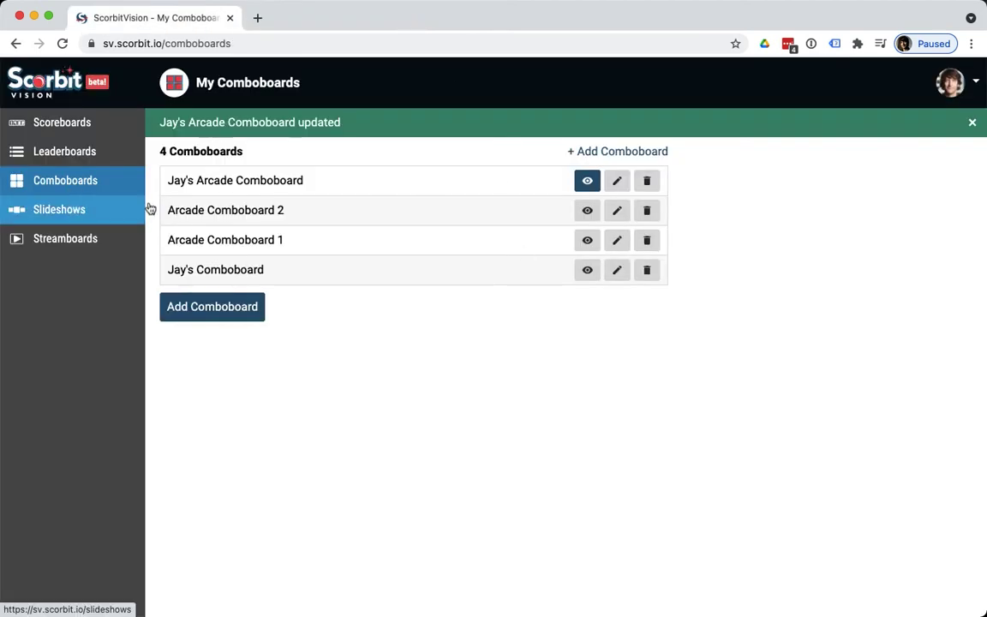
Step: Start a new slideshow and title it "Example Slideshow"
click(80, 211)
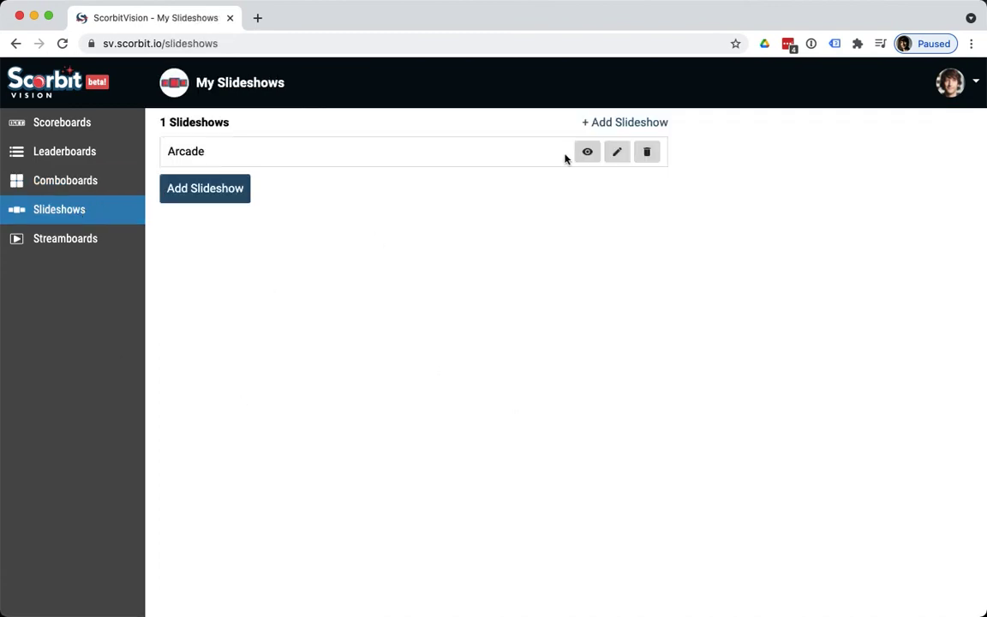
click(228, 189)
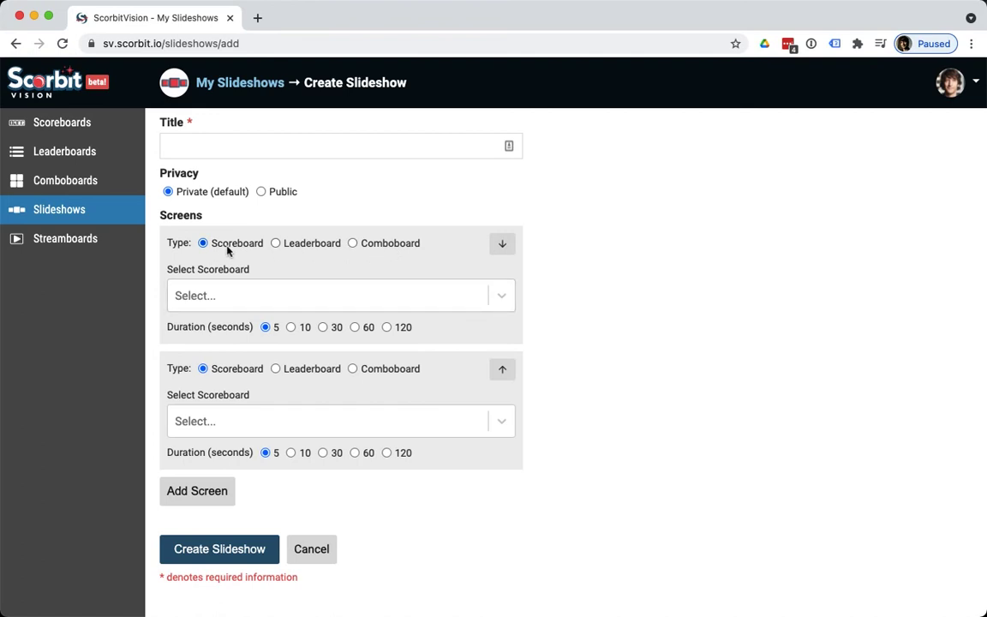
click(231, 146)
text(Ex)
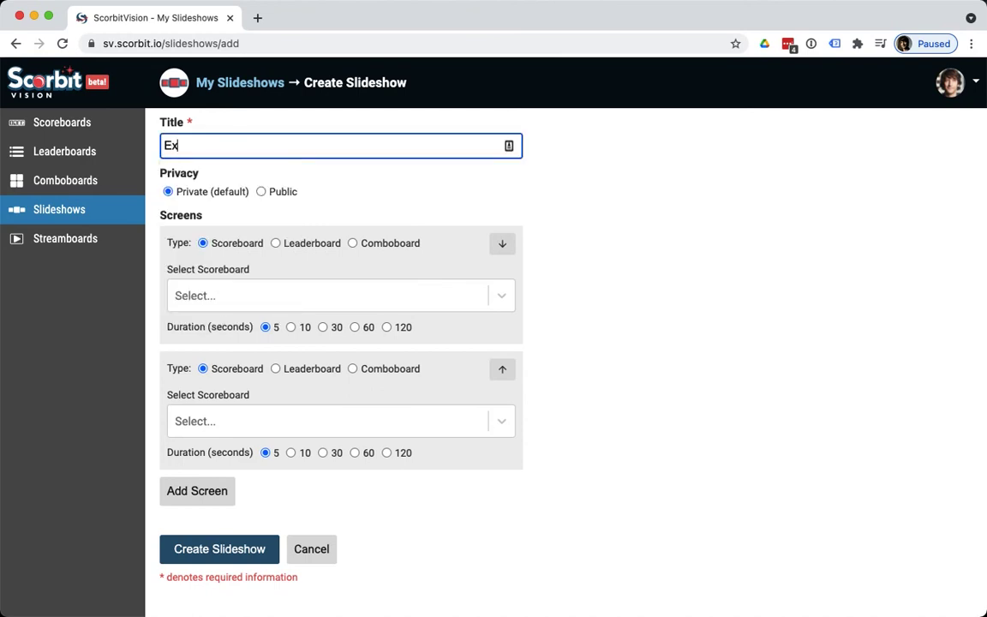
text(ample Slideshow)
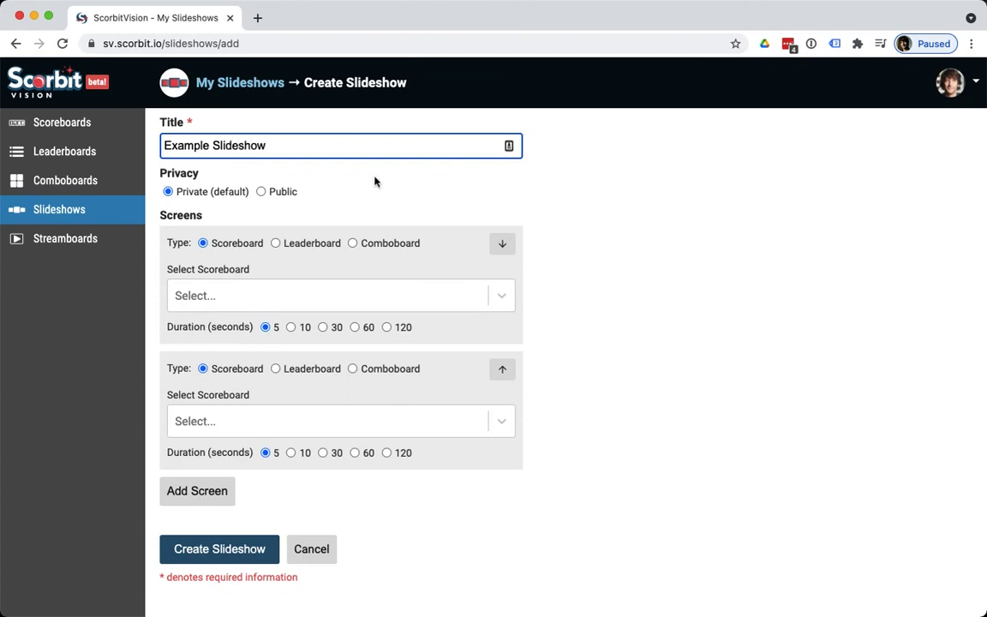
Step: Make the slideshow public and set its first screen to the comboboard type, choosing the owner's arcade comboboard
click(261, 192)
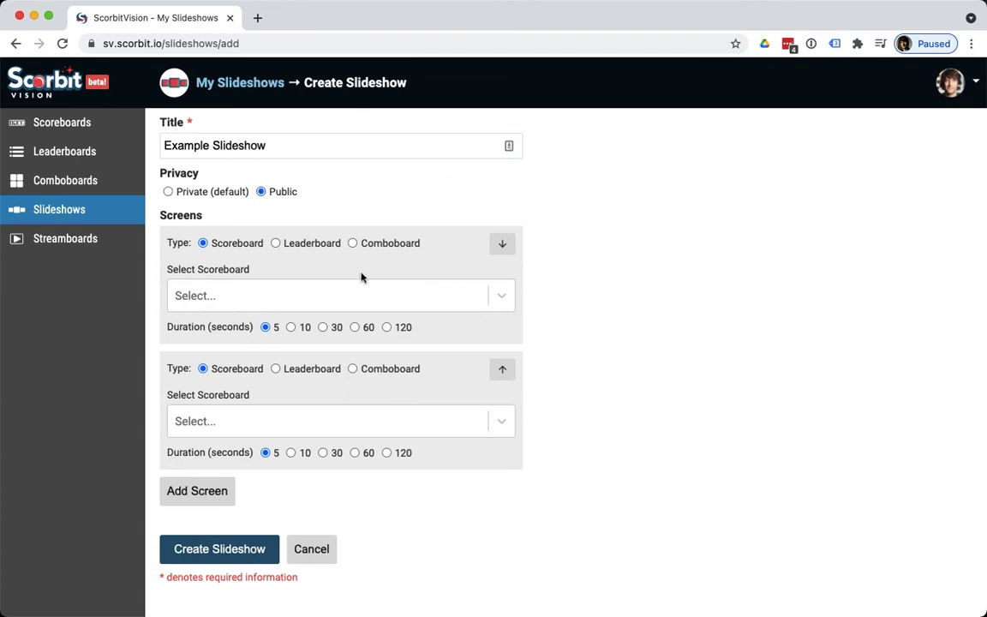
click(353, 244)
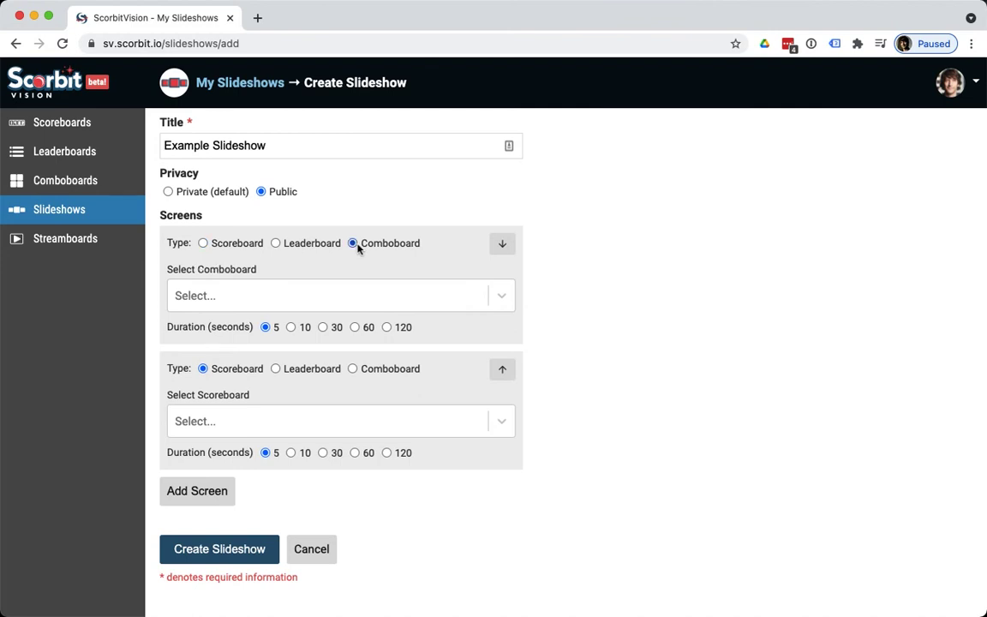
click(240, 298)
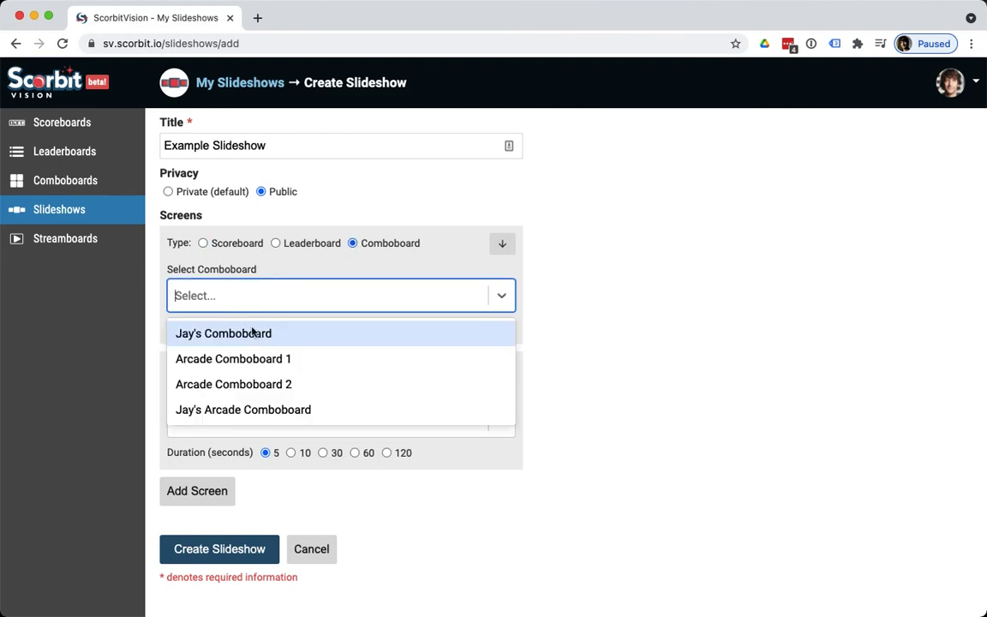
click(271, 411)
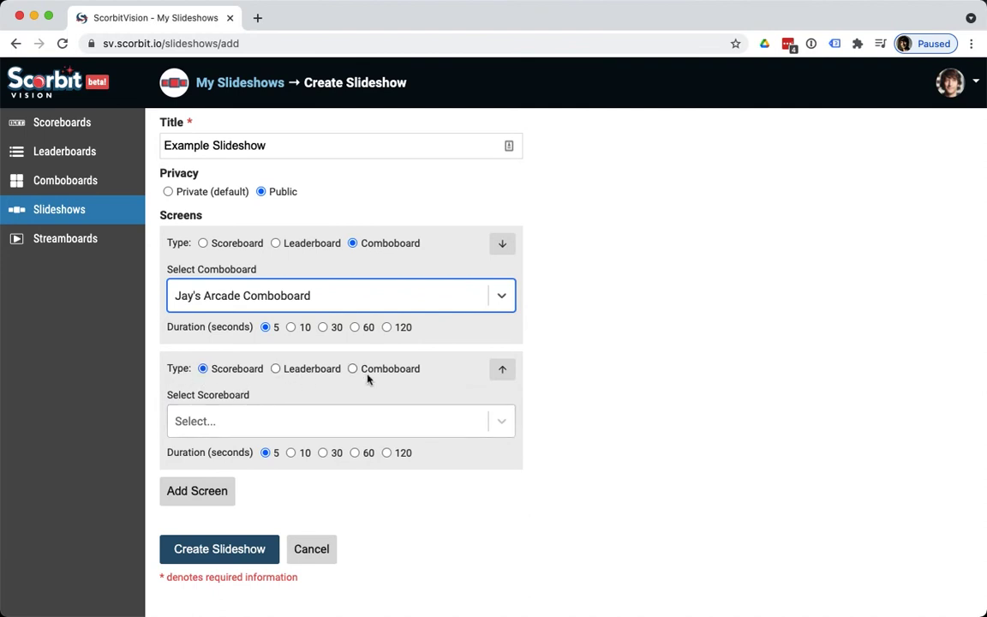
Step: Set the second slideshow screen to the leaderboard type and choose the Double Dizzle Fizzle leaderboard
click(263, 424)
click(305, 369)
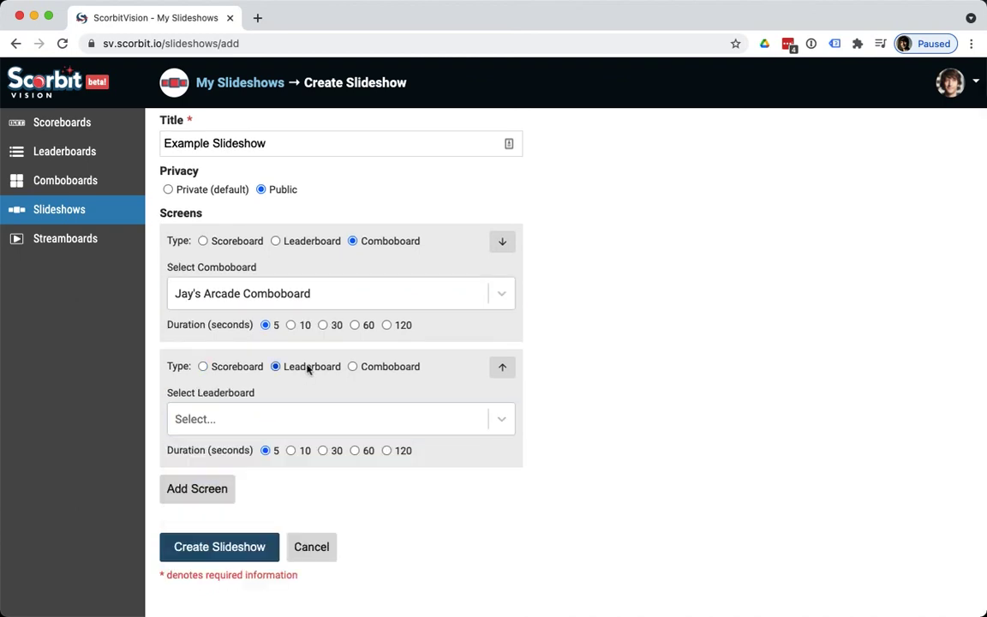
click(293, 422)
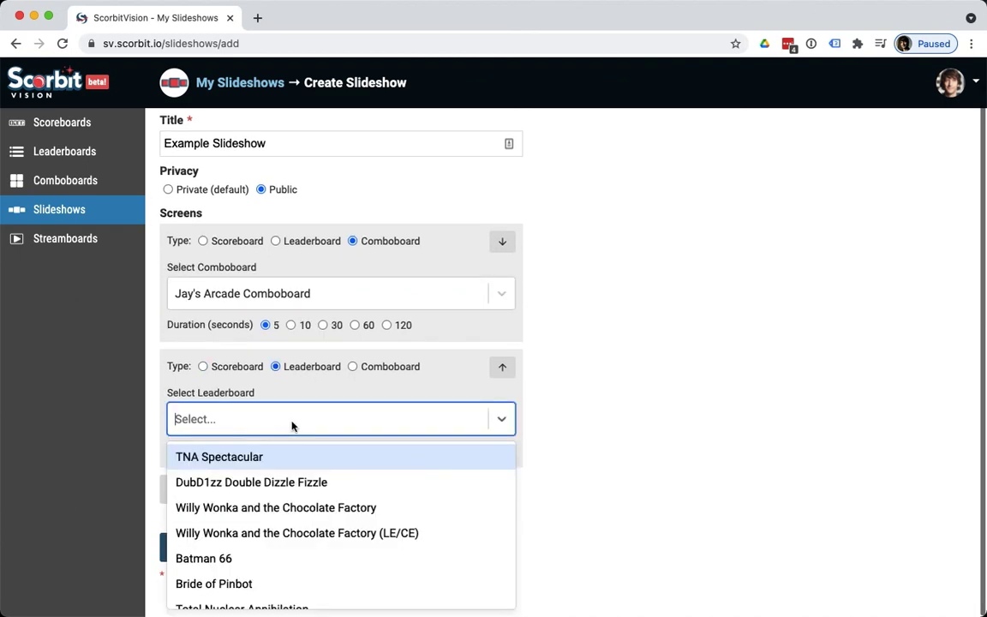
click(316, 490)
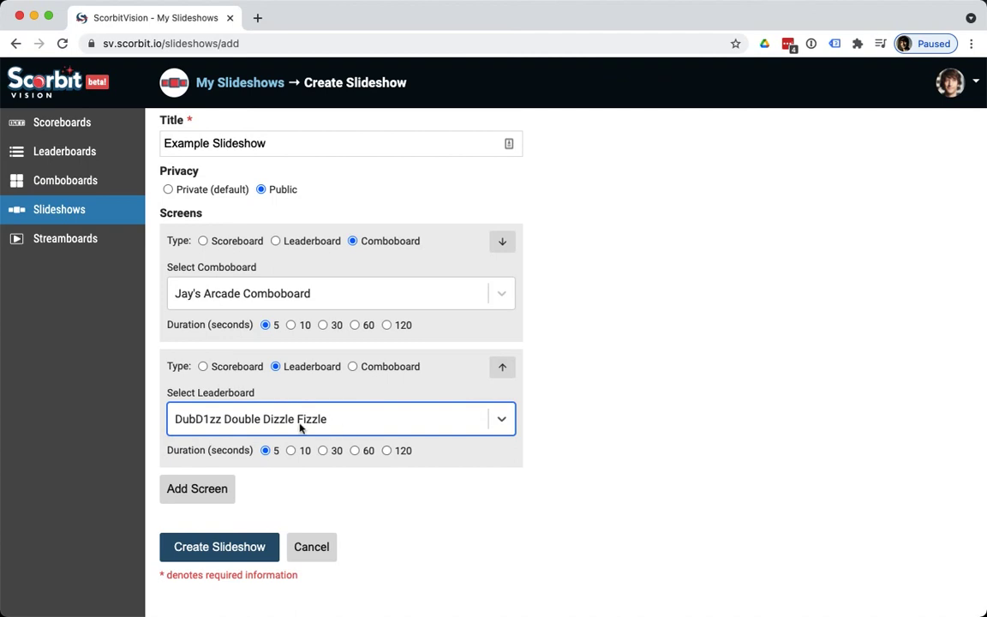
Step: Add a third slideshow screen of type leaderboard and choose the Pinball Shed versus house leaderboard
click(213, 489)
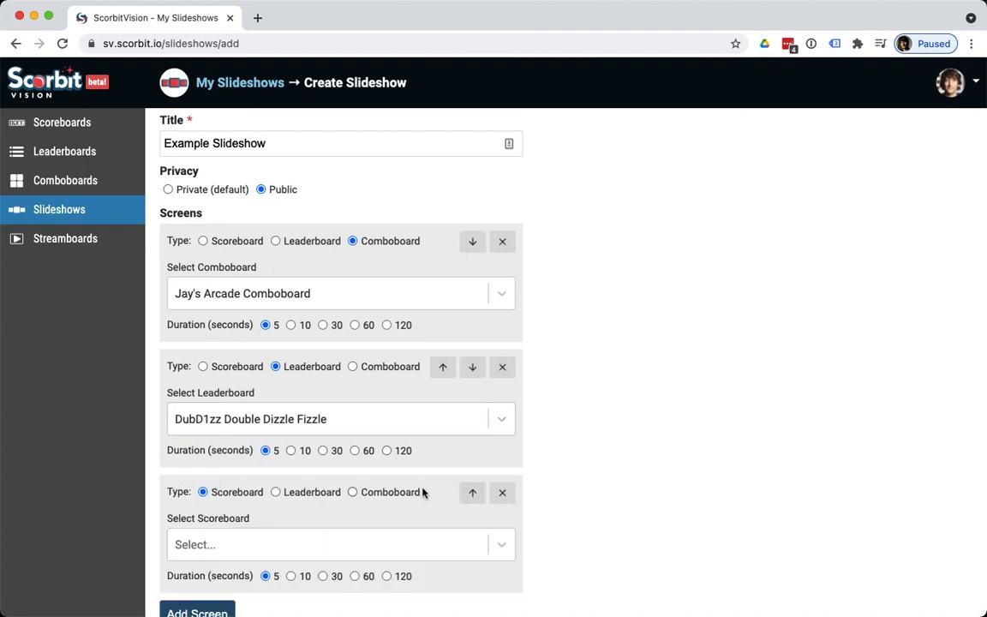
scroll(423, 493, down, 3)
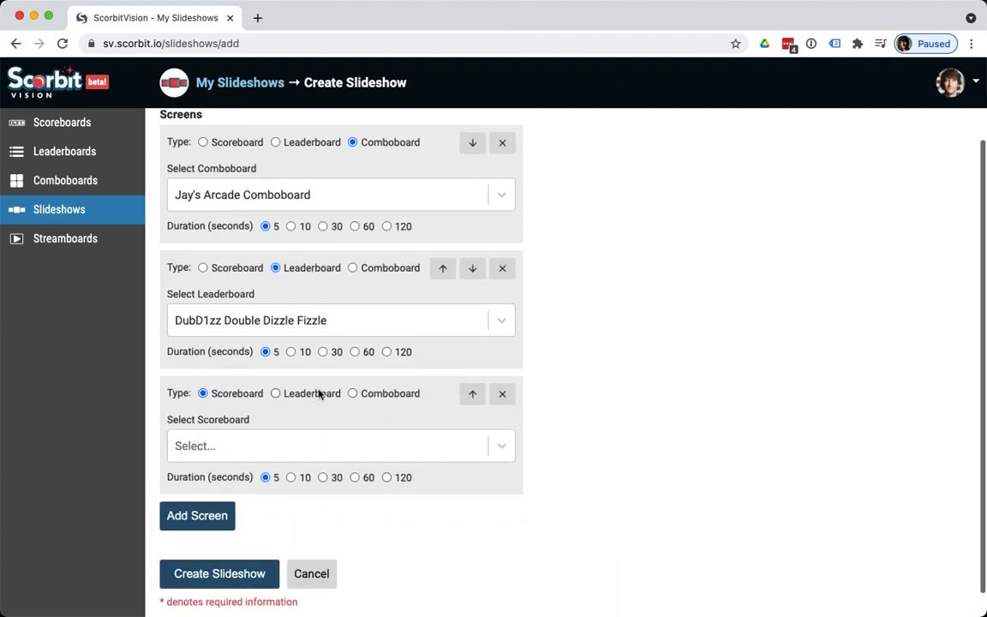
click(281, 447)
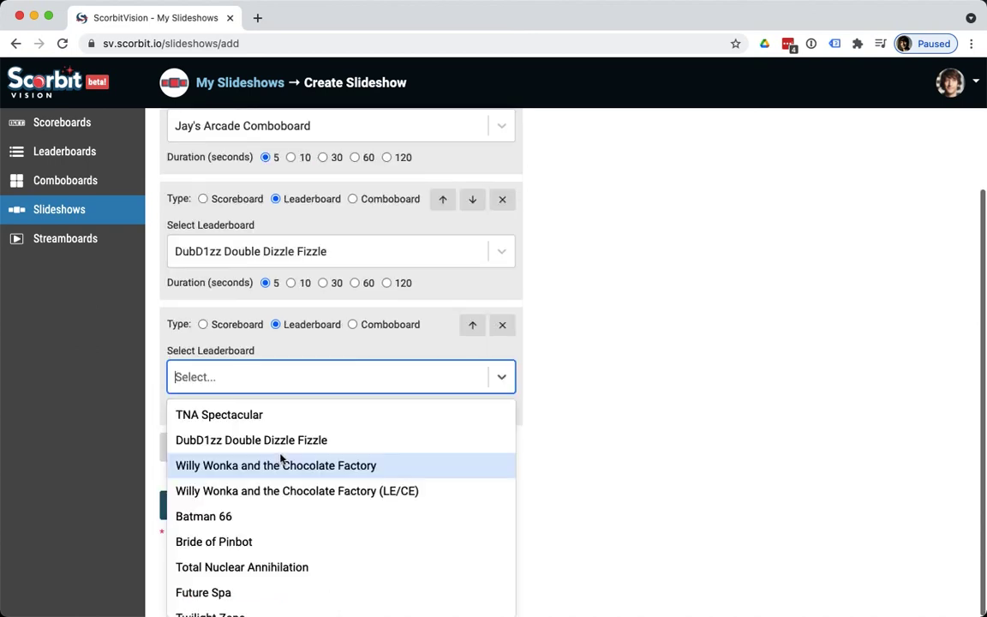
scroll(343, 520, down, 2)
scroll(343, 520, down, 1)
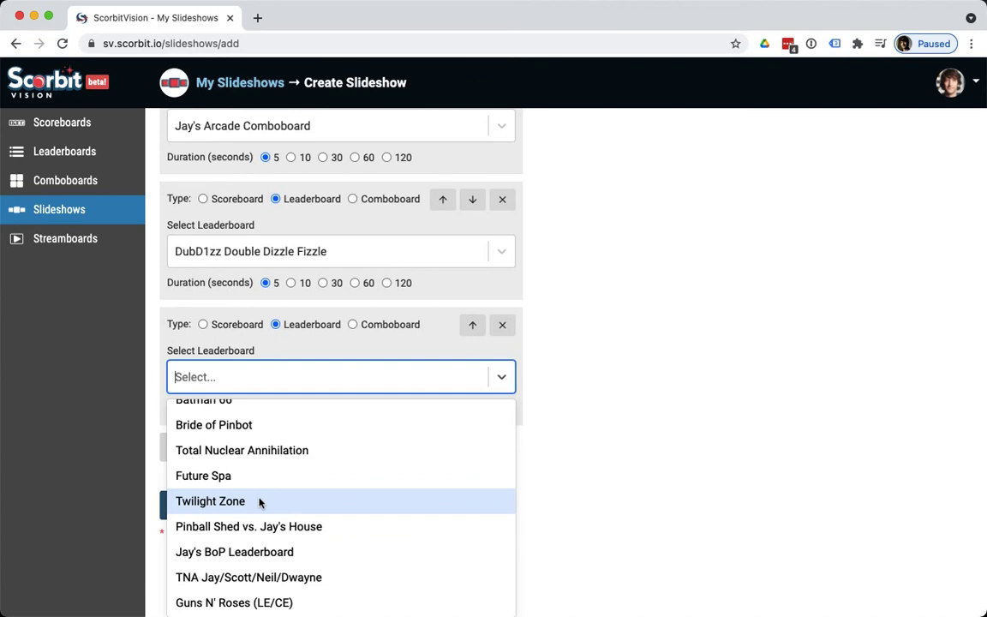
scroll(324, 525, down, 2)
click(295, 467)
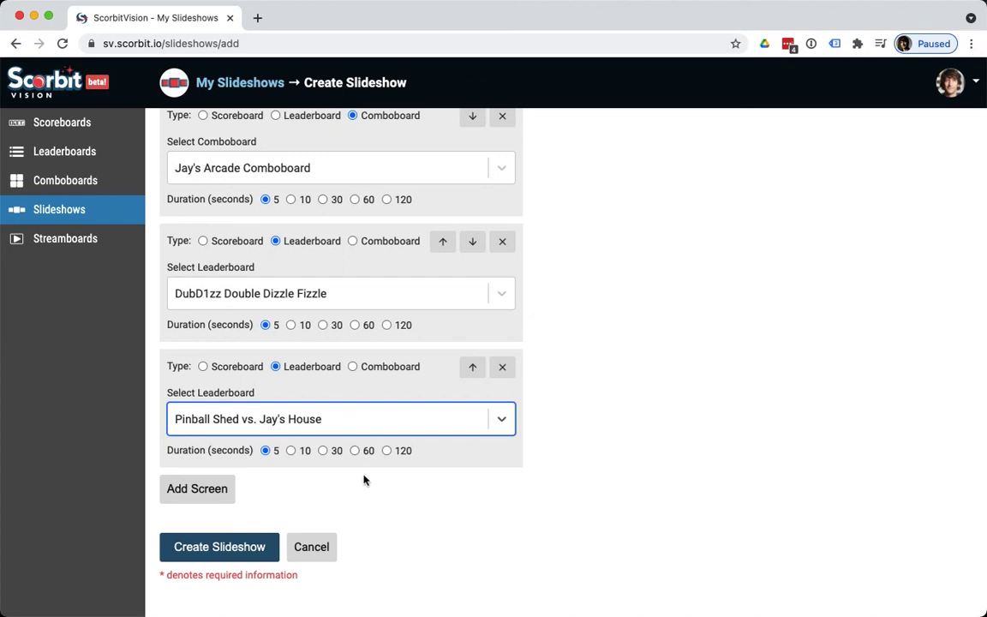
Step: Check the three screens and create the slideshow, view Example Slideshow, and close the viewer
scroll(454, 466, up, 3)
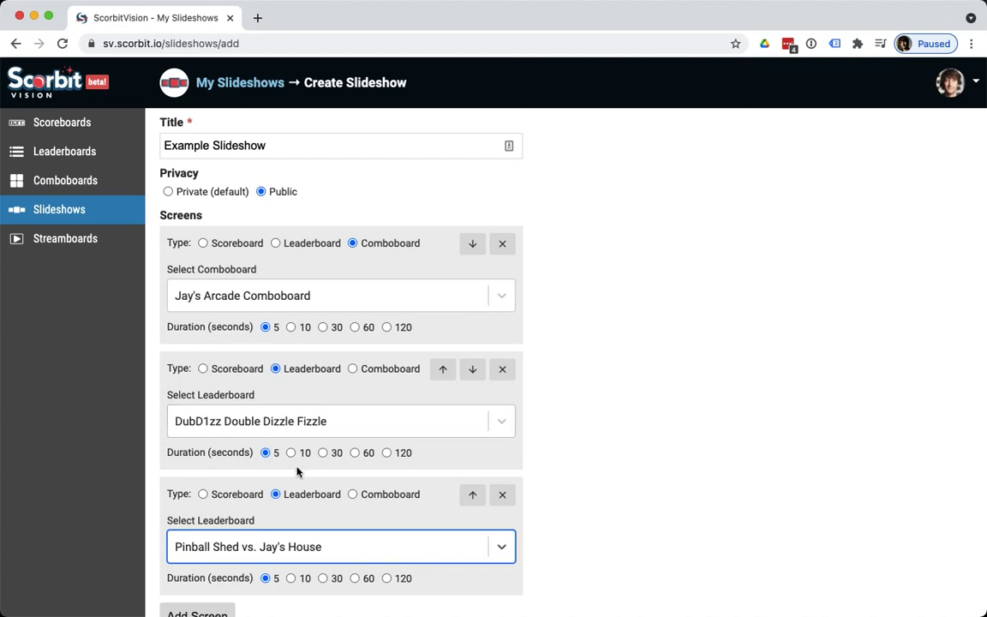
scroll(300, 469, down, 2)
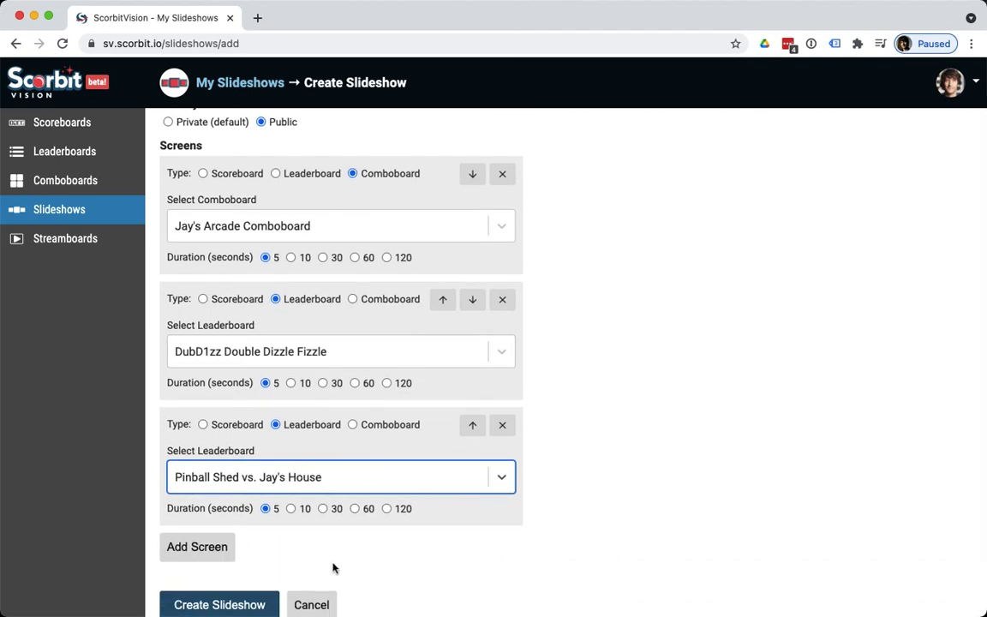
scroll(280, 555, down, 2)
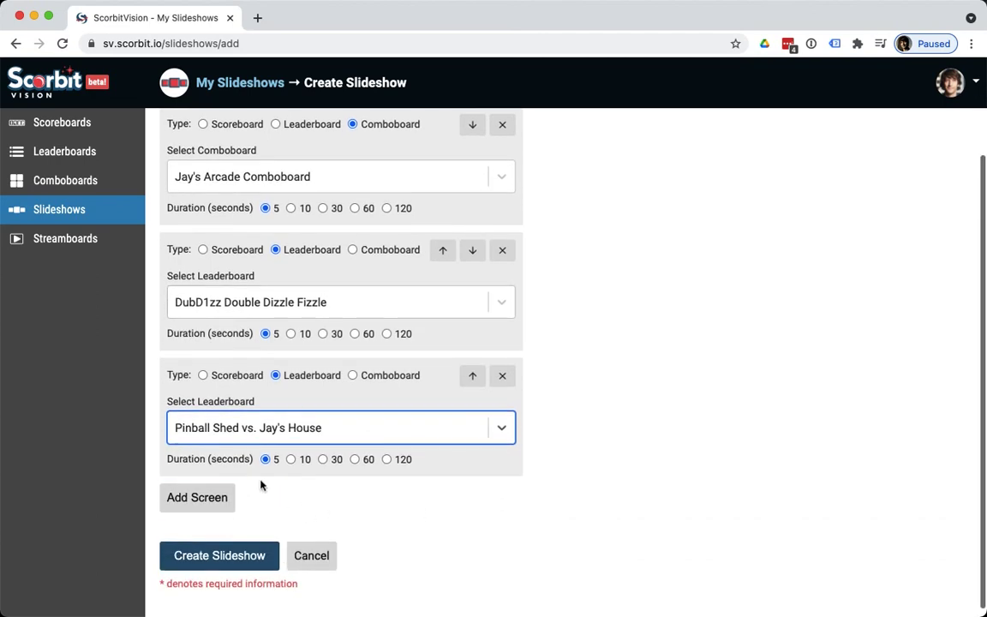
click(229, 559)
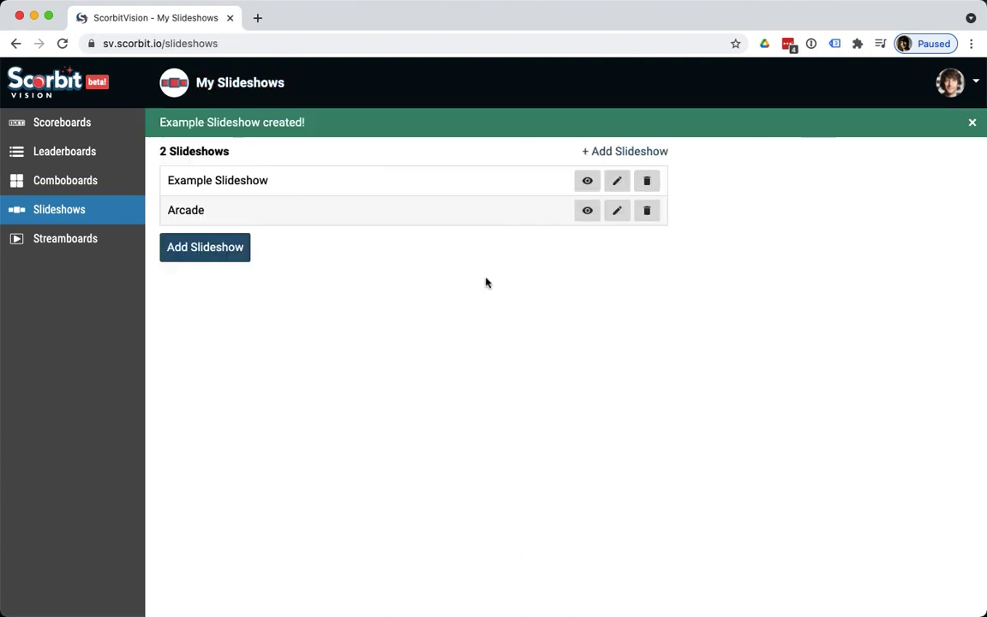
click(587, 182)
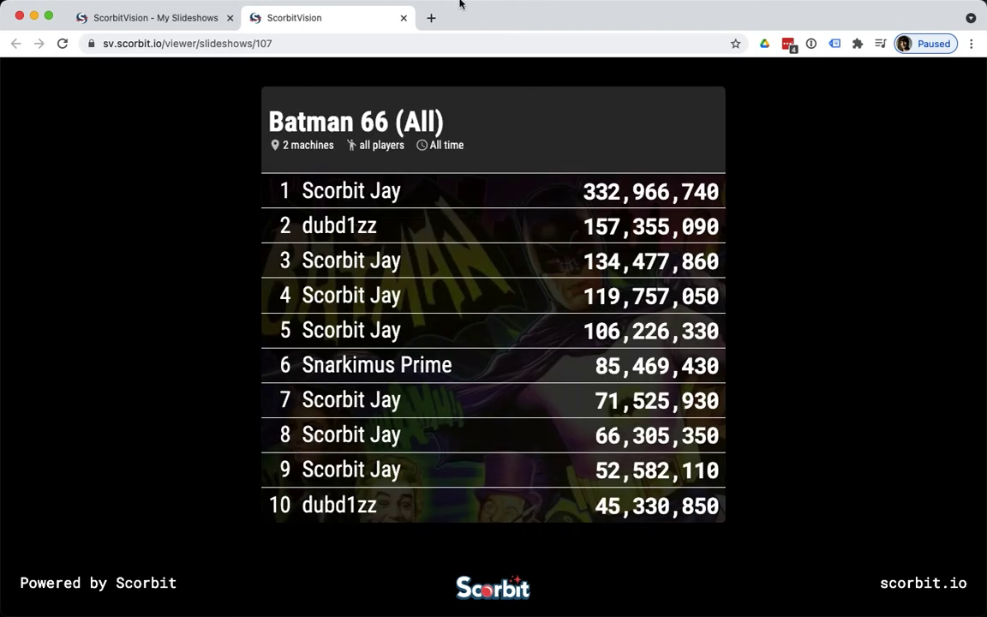
click(404, 18)
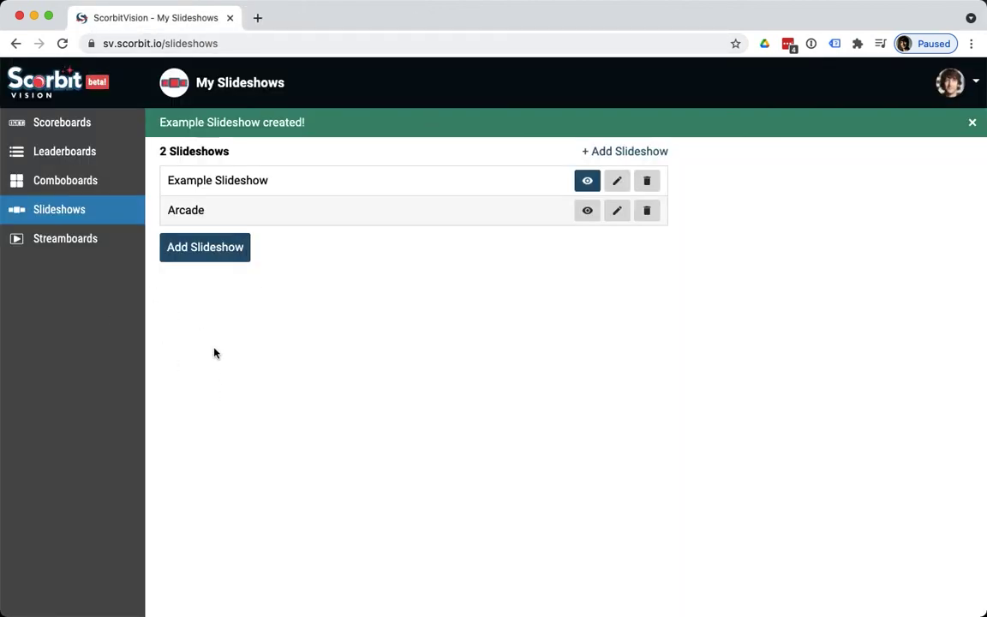
Step: Start a new streamboard titled "Streamboard" with a canvas size of 1920px wide by 1080px tall
click(73, 241)
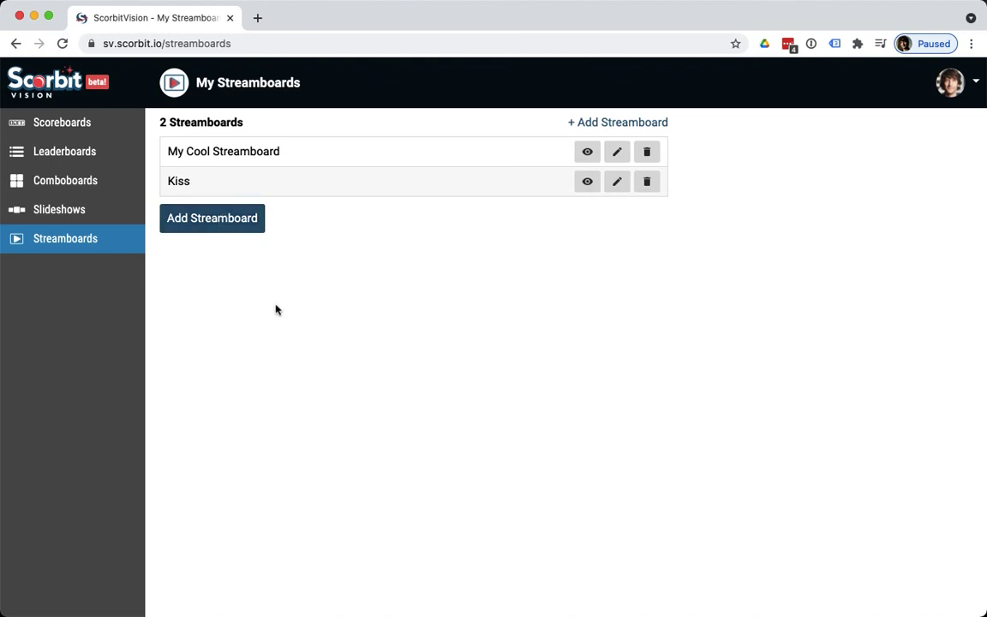
click(216, 220)
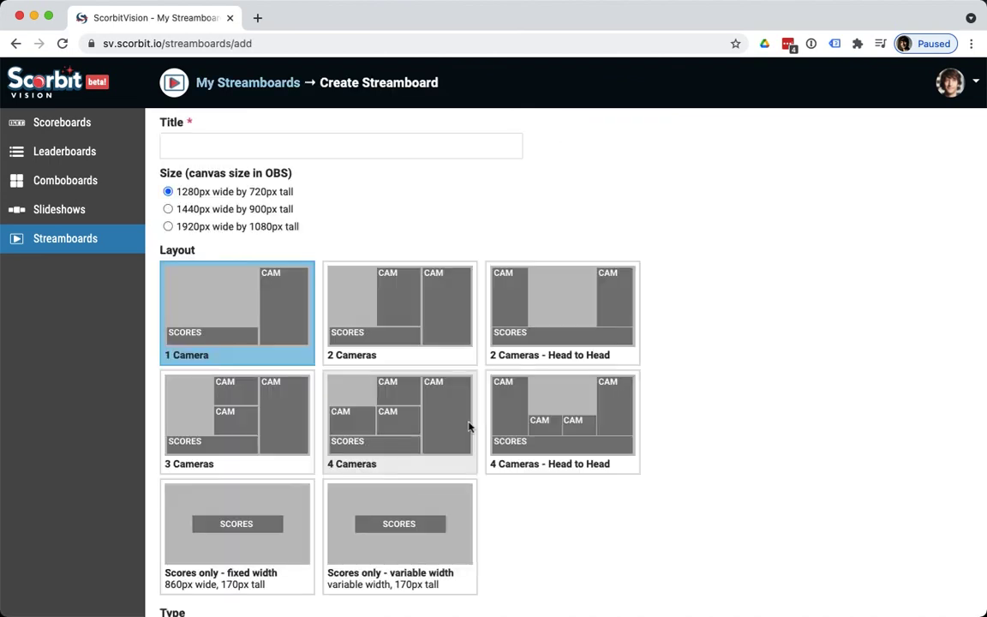
click(314, 143)
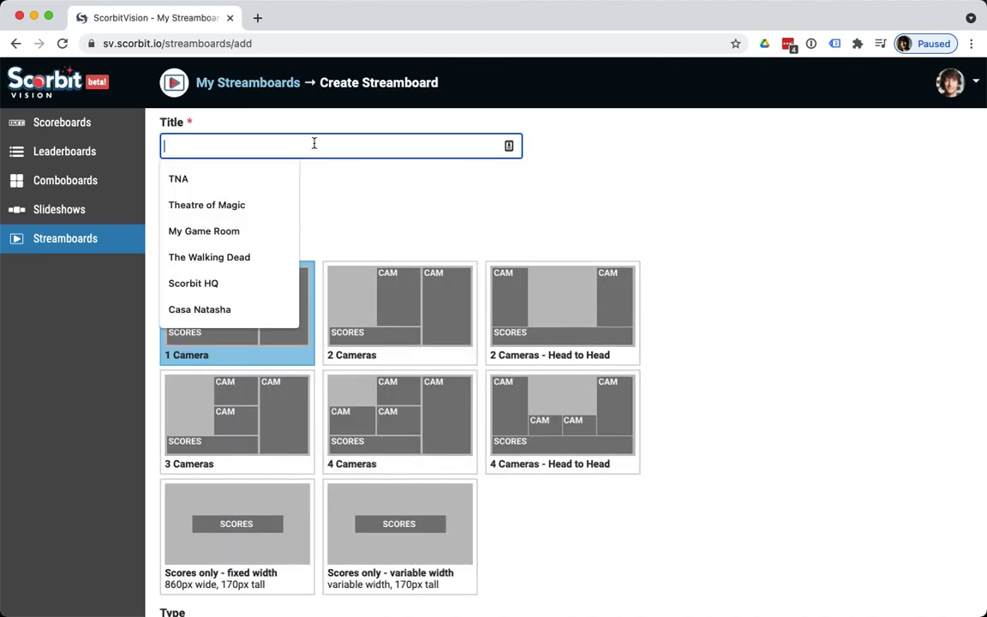
text(St)
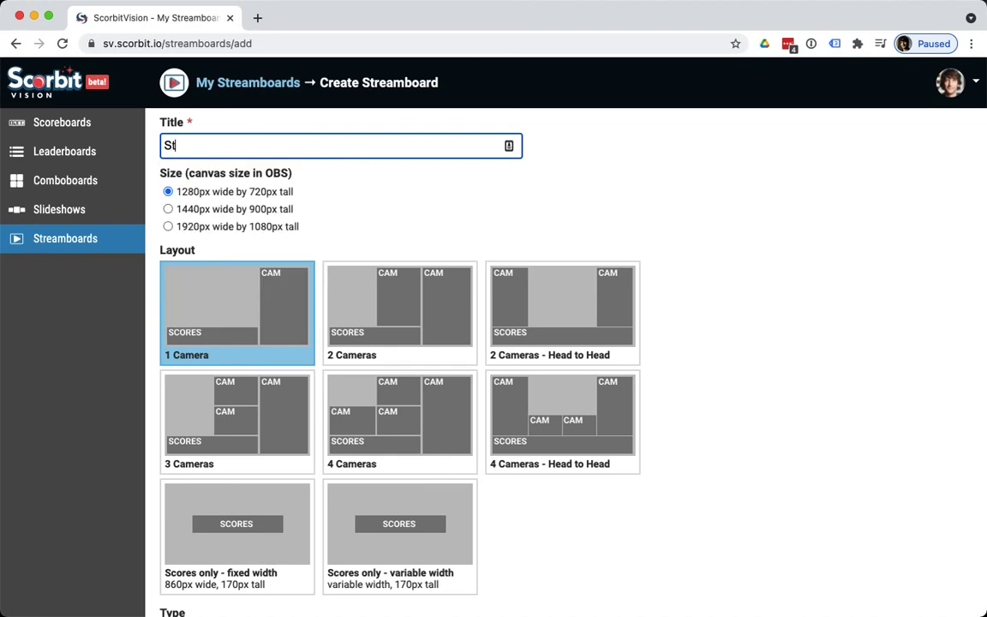
text(reamboard)
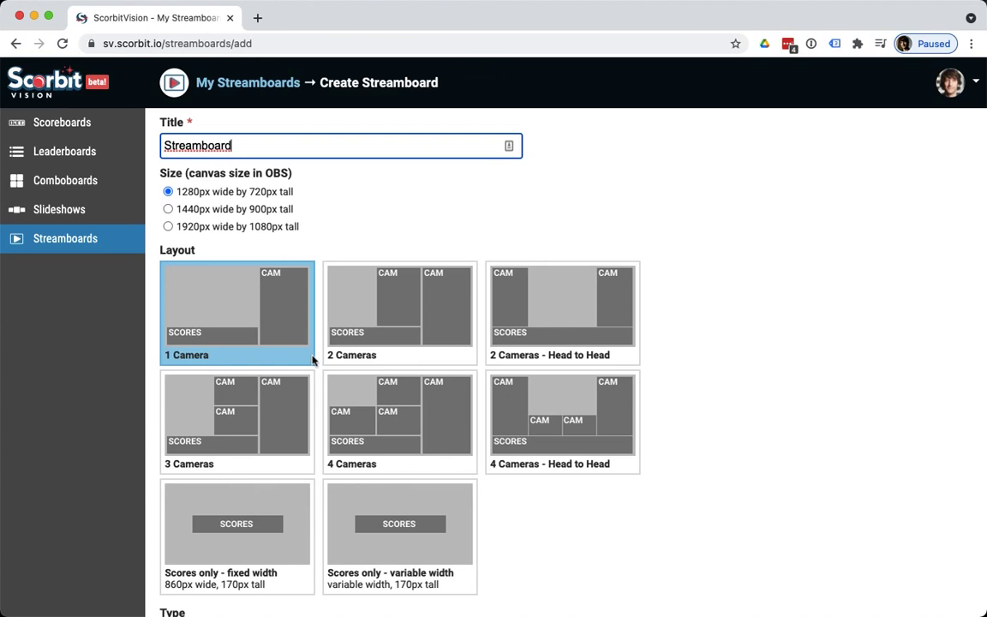
click(168, 226)
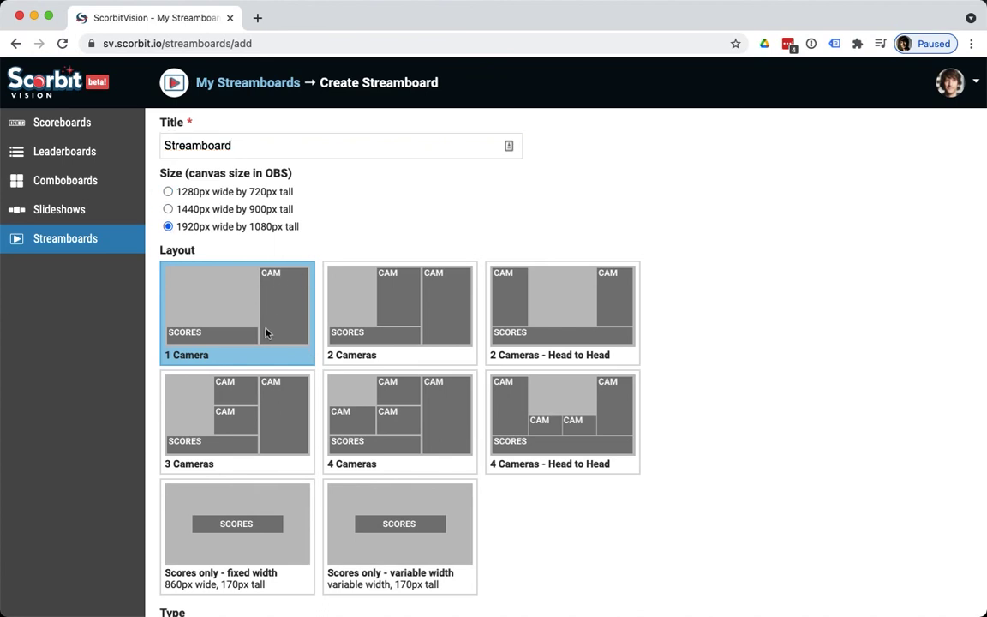
Step: Try the 2 Cameras - Head to Head and 2 Cameras layouts, and return to the 1 Camera layout
scroll(265, 333, down, 1)
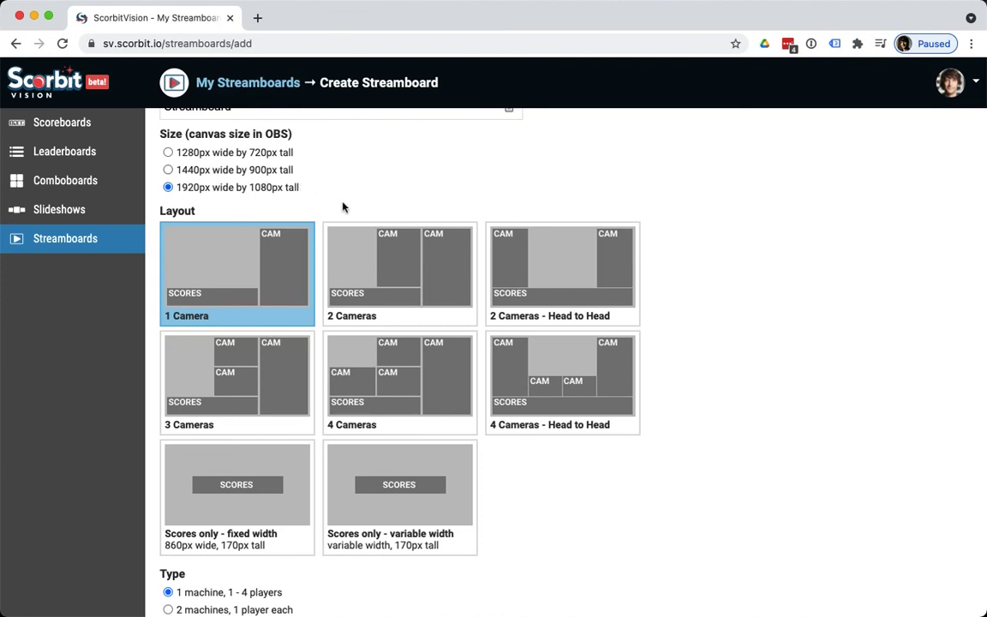
scroll(356, 214, down, 1)
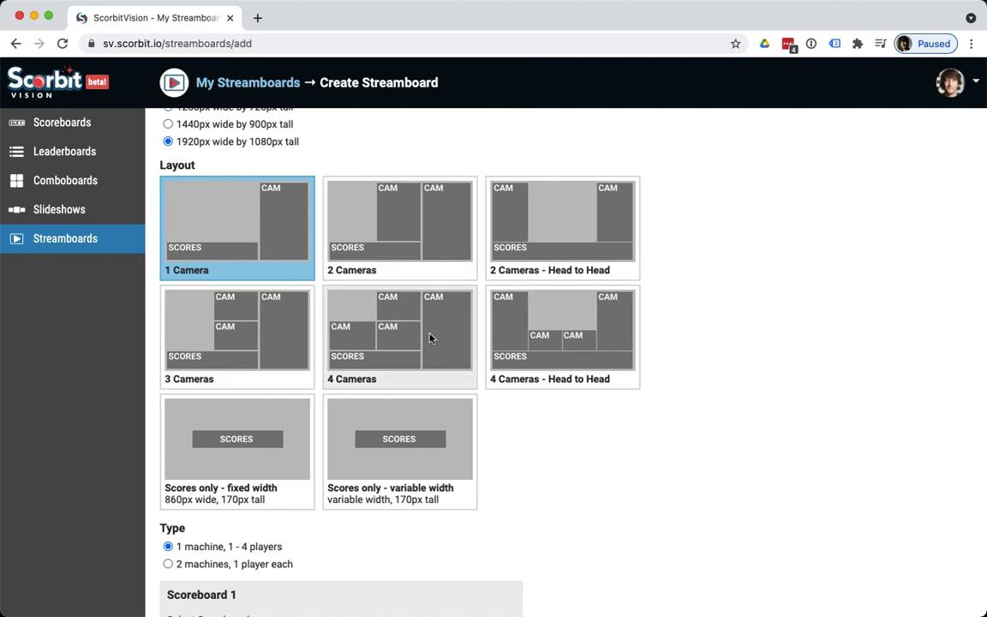
click(536, 215)
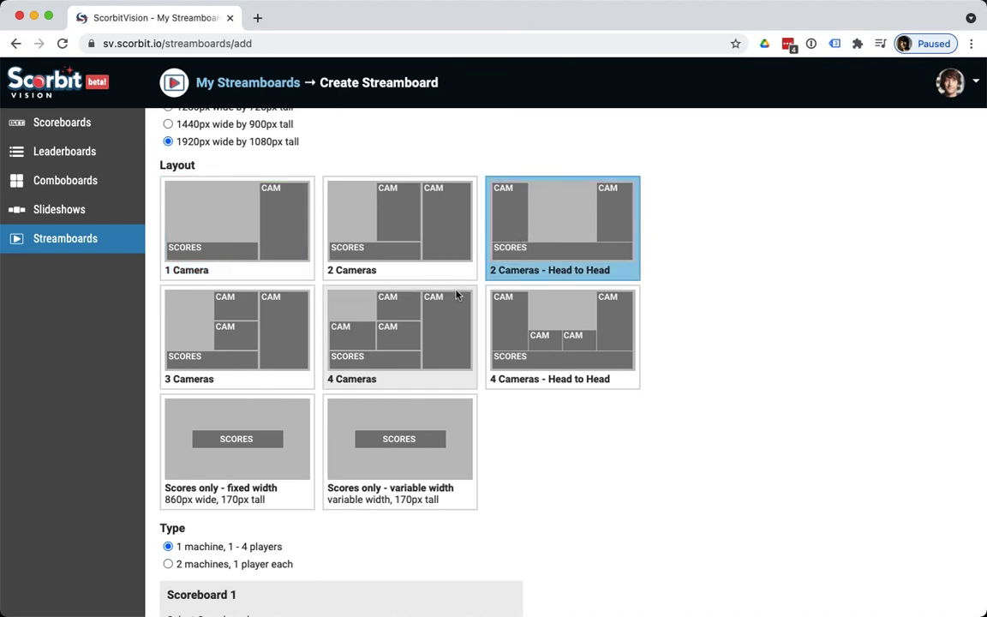
click(285, 249)
click(394, 227)
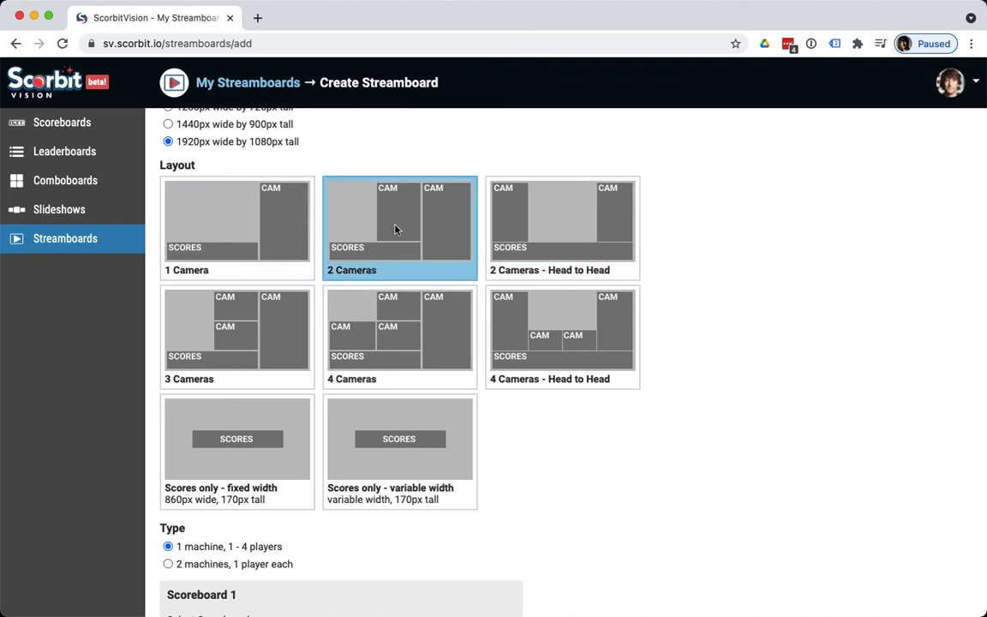
scroll(414, 495, down, 2)
scroll(412, 495, up, 3)
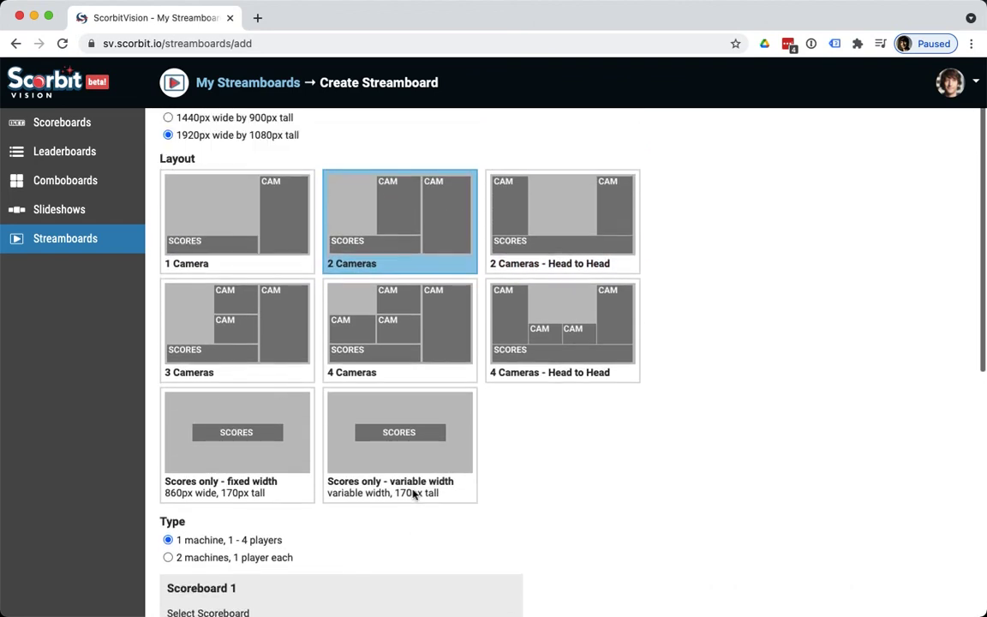
scroll(412, 494, down, 2)
scroll(412, 494, up, 1)
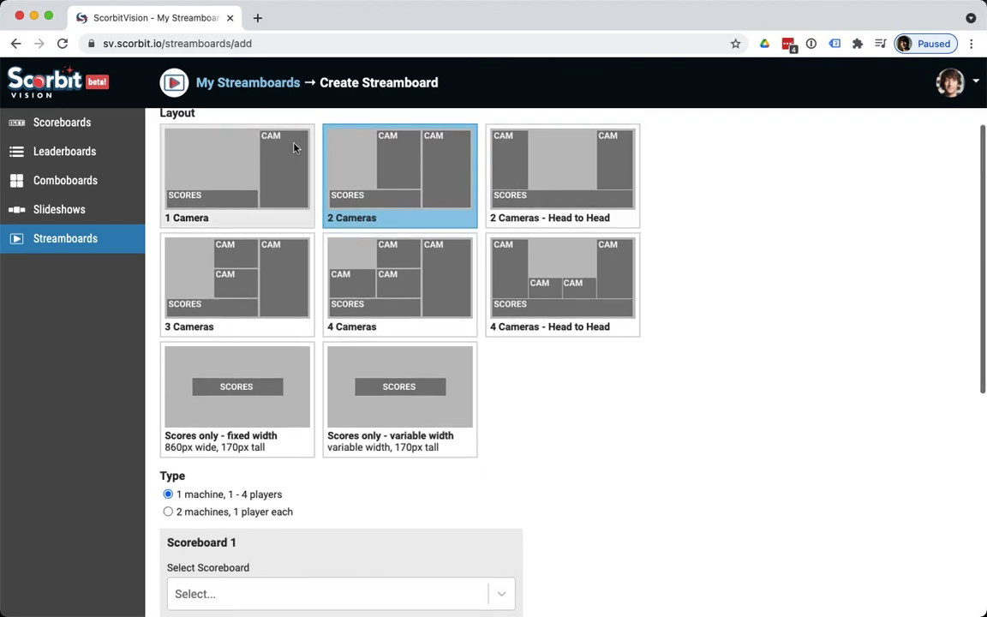
click(276, 182)
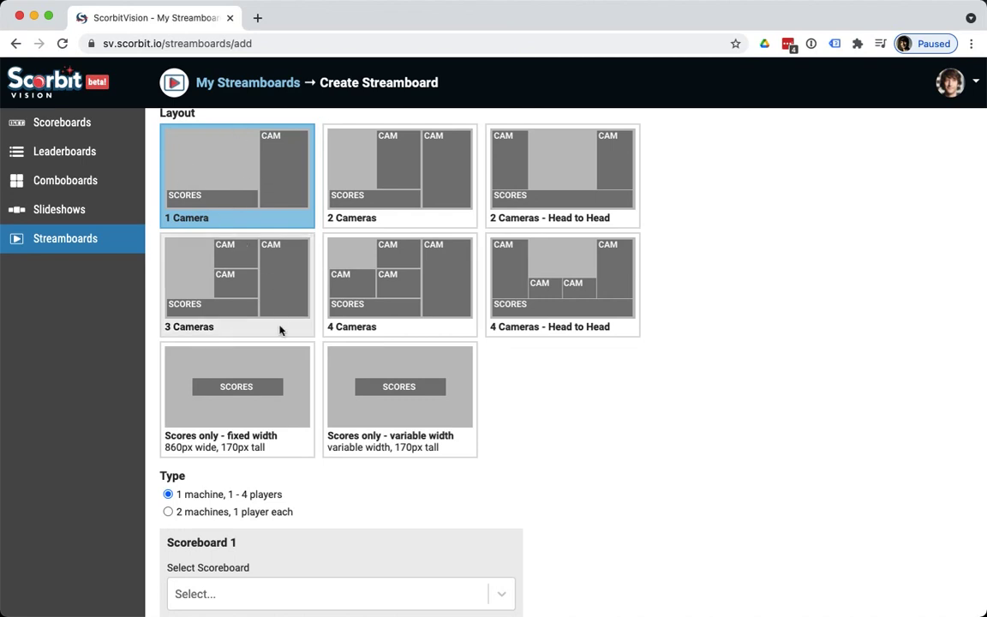
Step: Try the streamboard type with 2 machines and 1 player each, and return to 1 machine with 1 - 4 players
scroll(281, 328, down, 3)
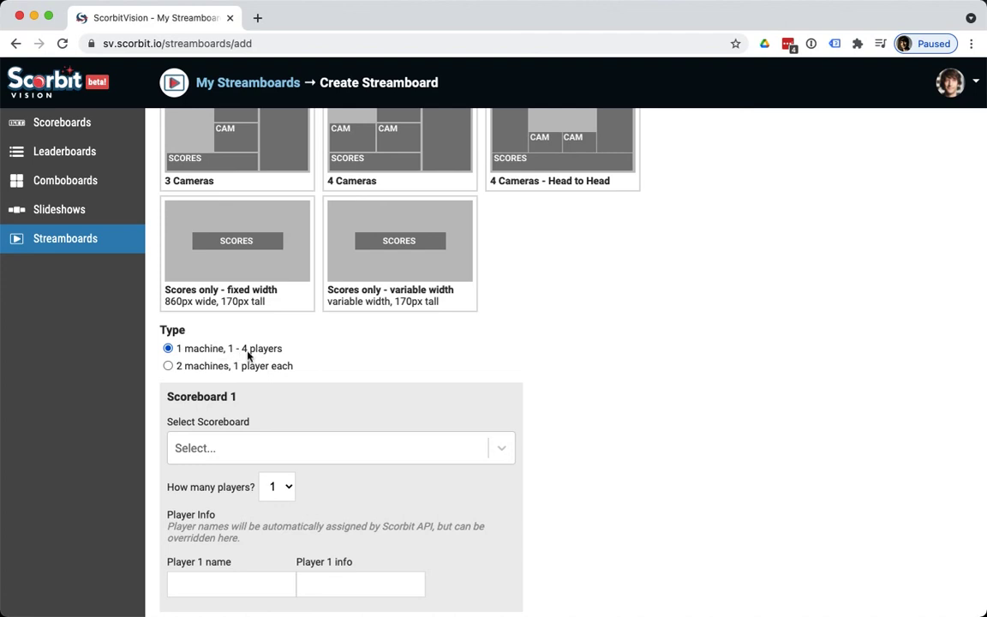
scroll(220, 368, down, 2)
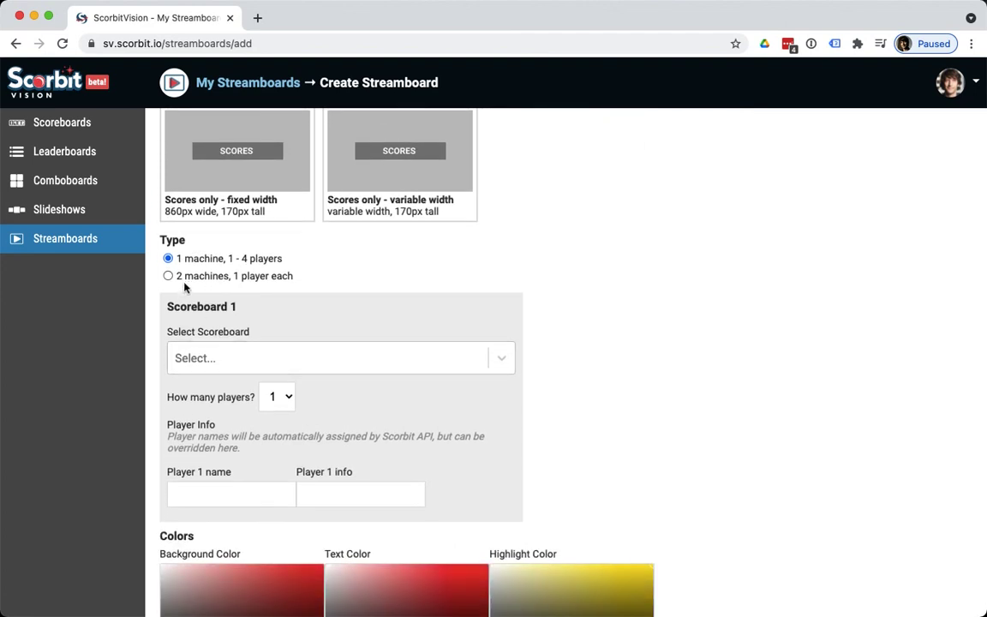
click(183, 281)
scroll(273, 458, down, 2)
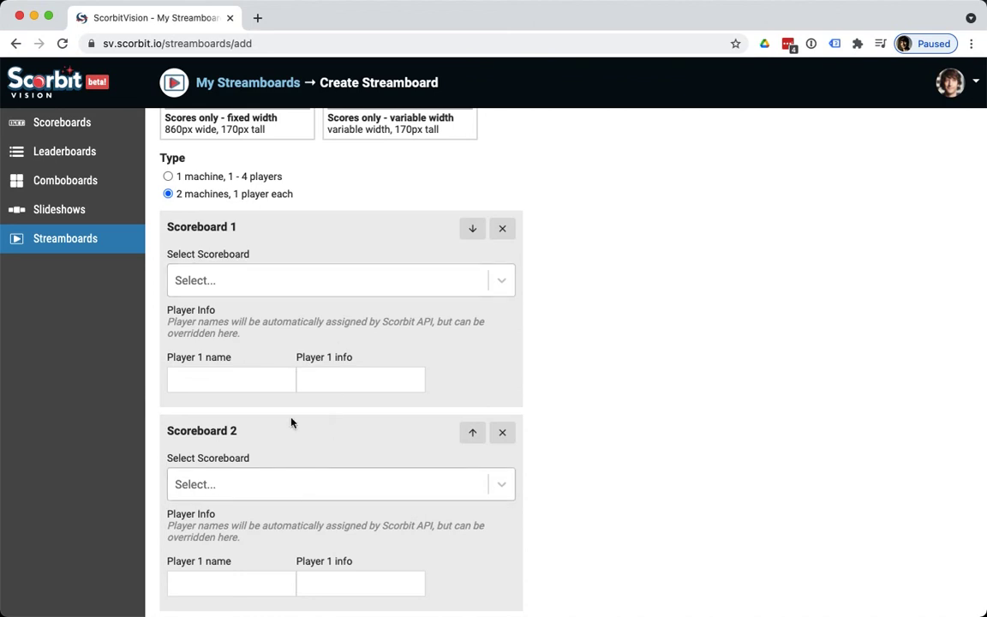
click(170, 174)
Step: Assign the Willy Wonka Game scoreboard to Scoreboard 1 and set the number of players to 2
click(288, 279)
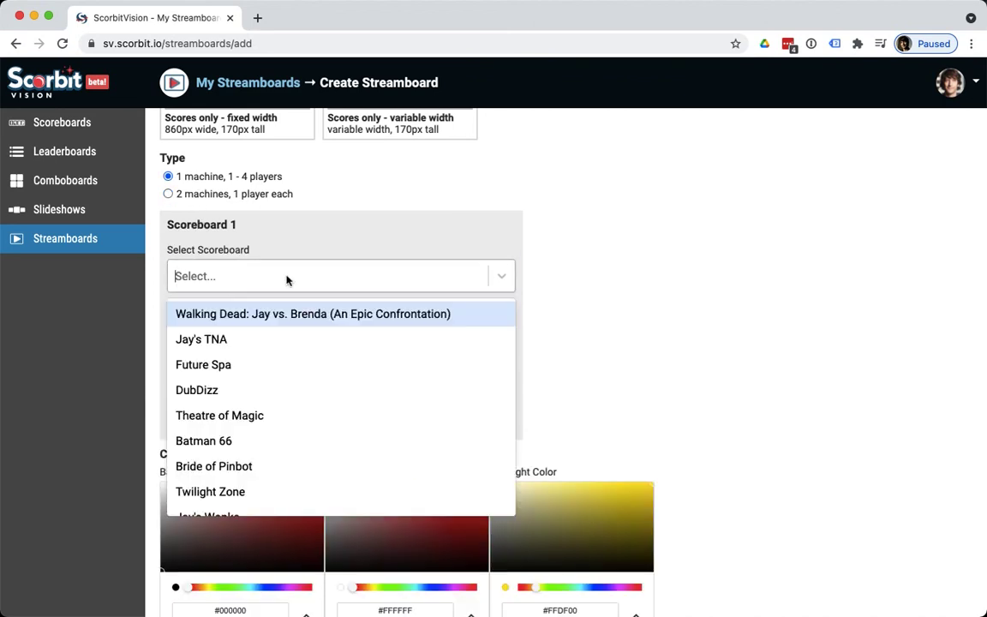
scroll(278, 410, down, 3)
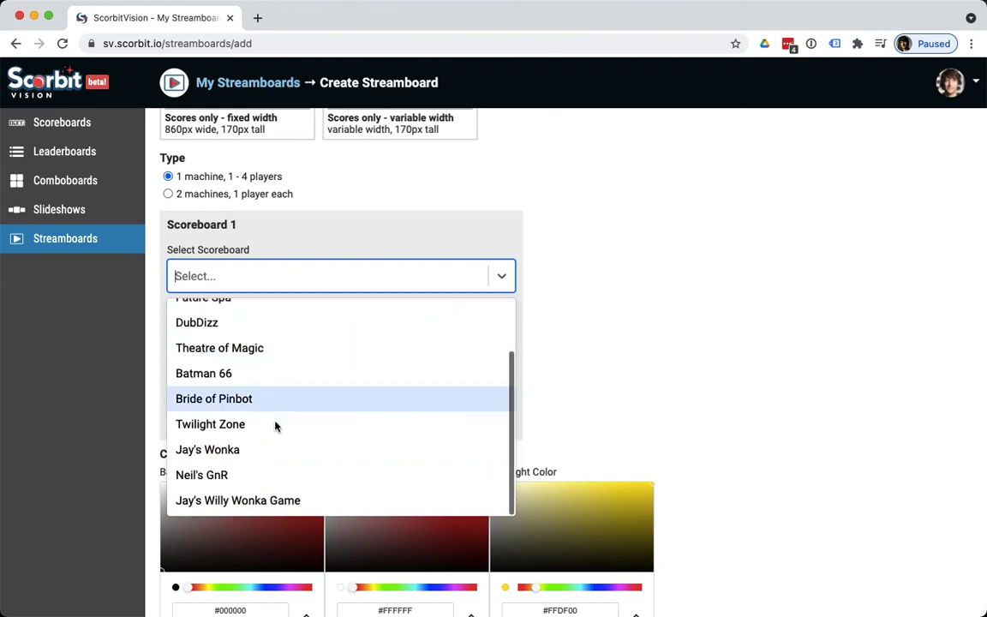
click(264, 501)
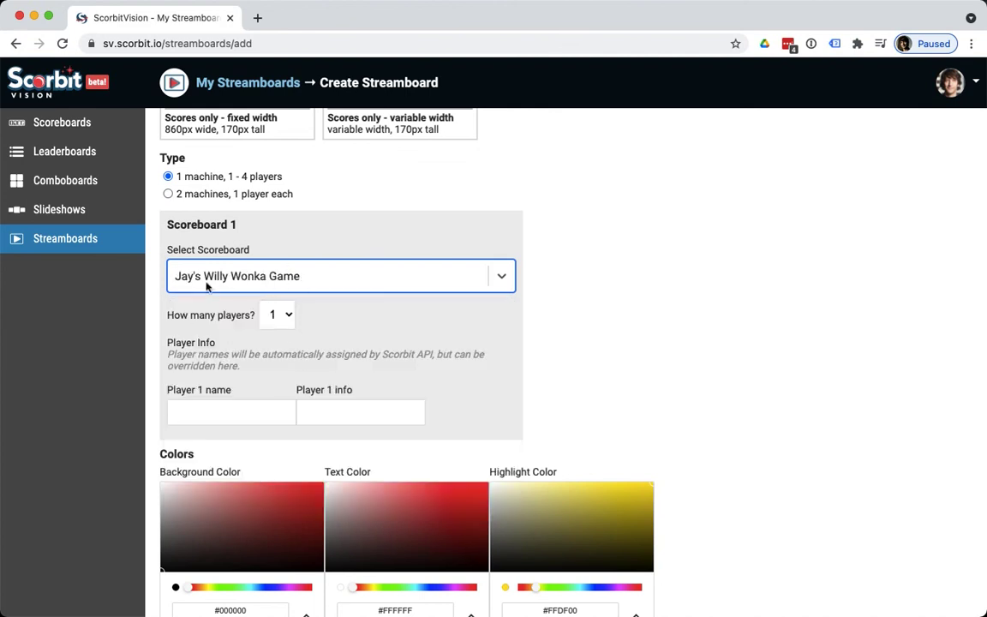
click(285, 319)
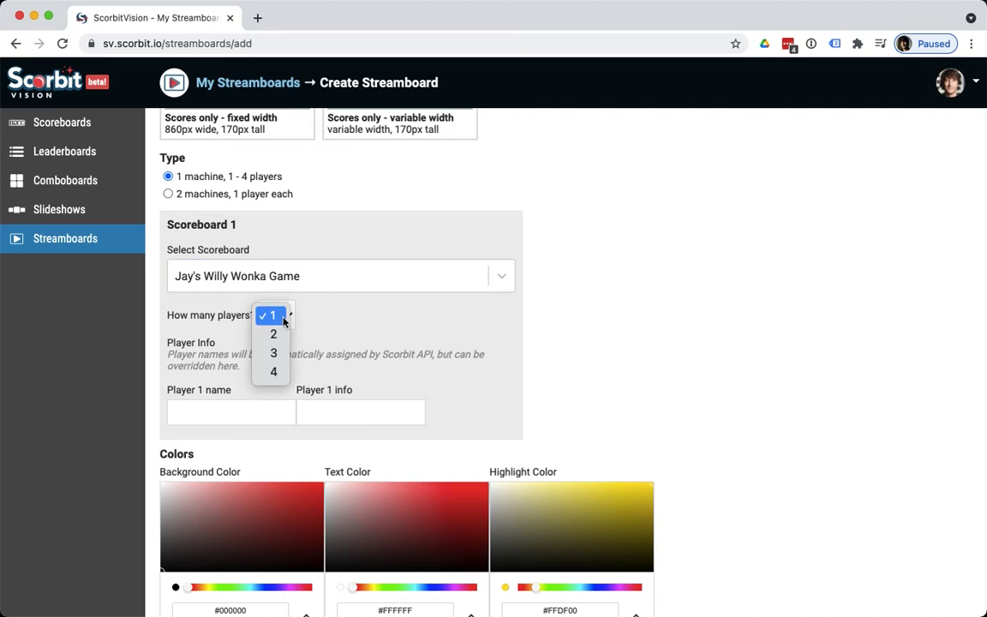
click(274, 334)
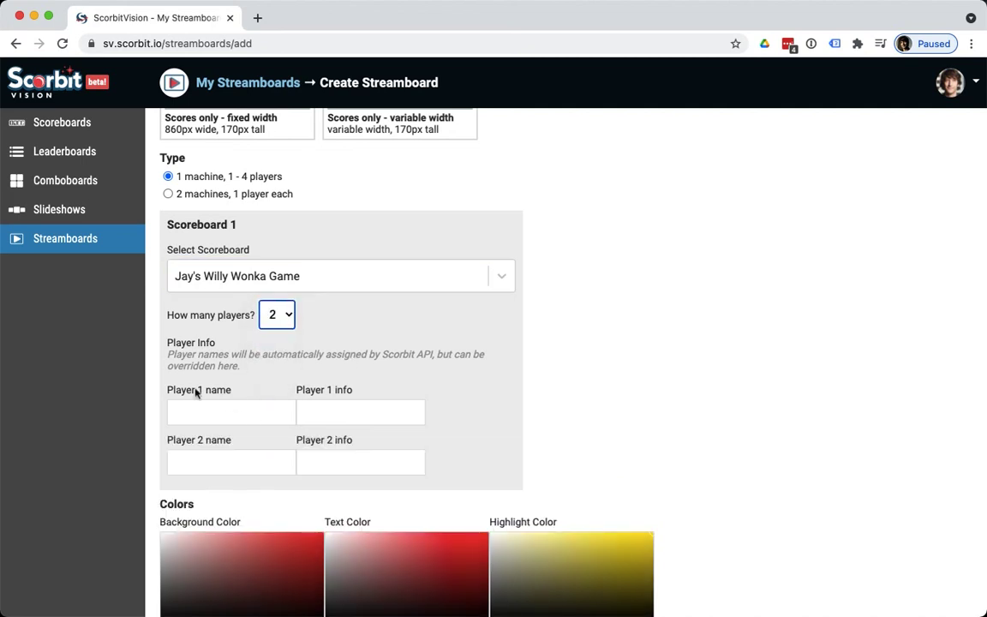
Step: Leave the name and info overrides for both players empty and create the streamboard
click(218, 410)
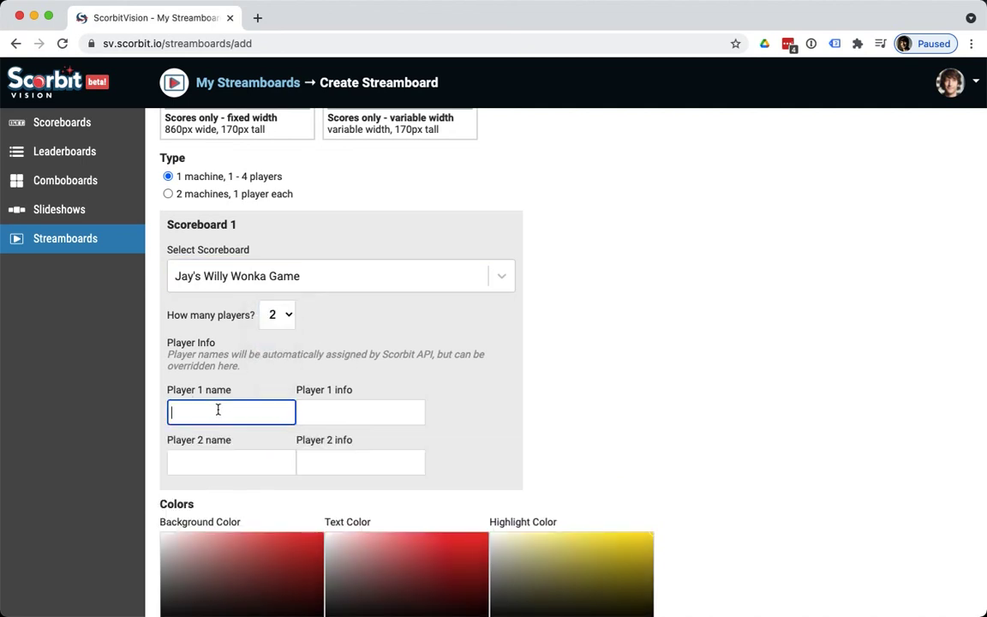
click(342, 411)
click(219, 467)
click(337, 459)
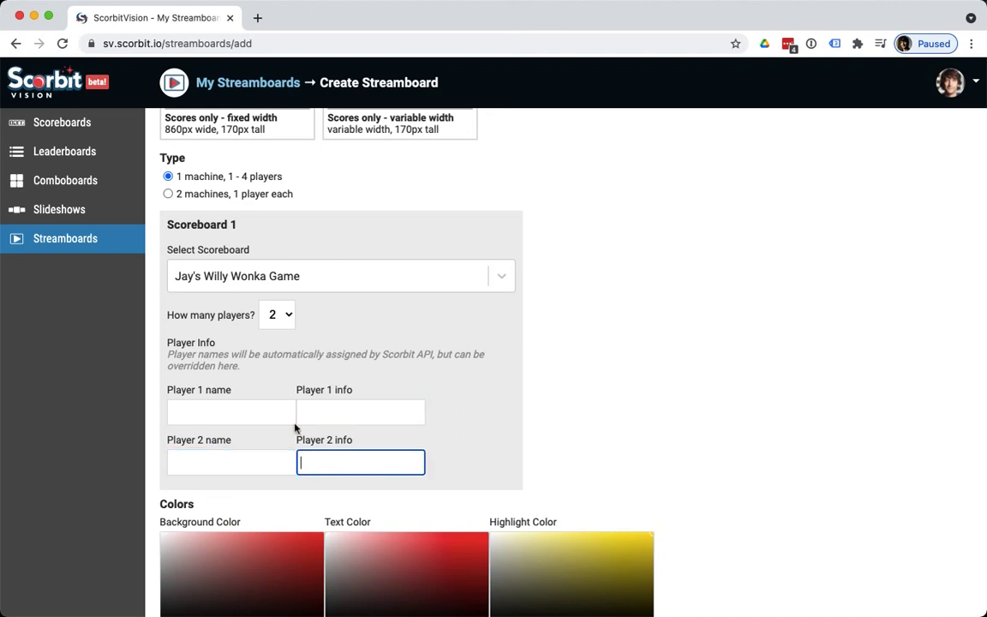
click(248, 410)
scroll(357, 388, down, 3)
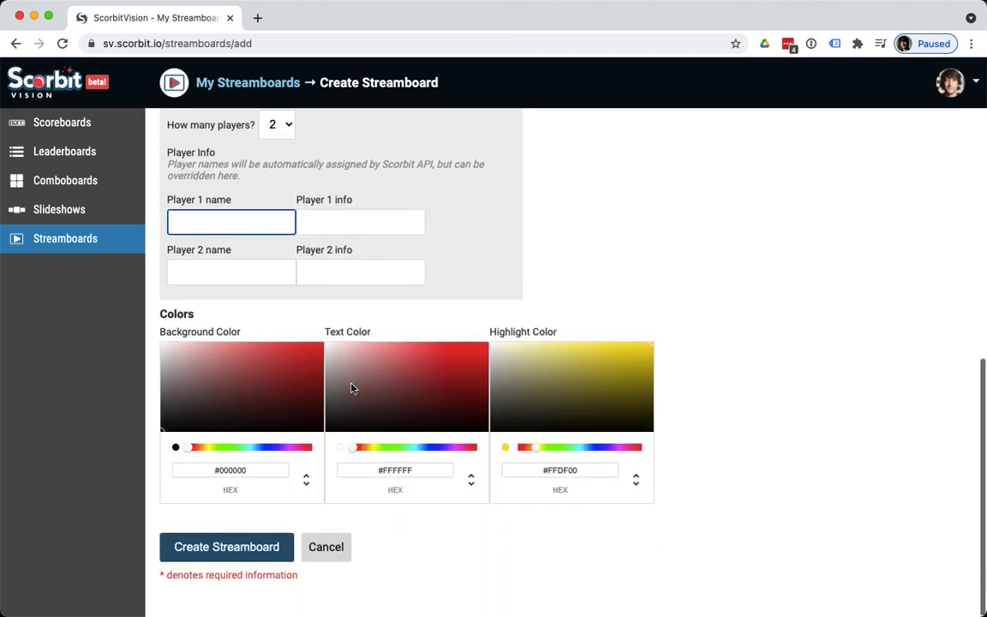
click(243, 551)
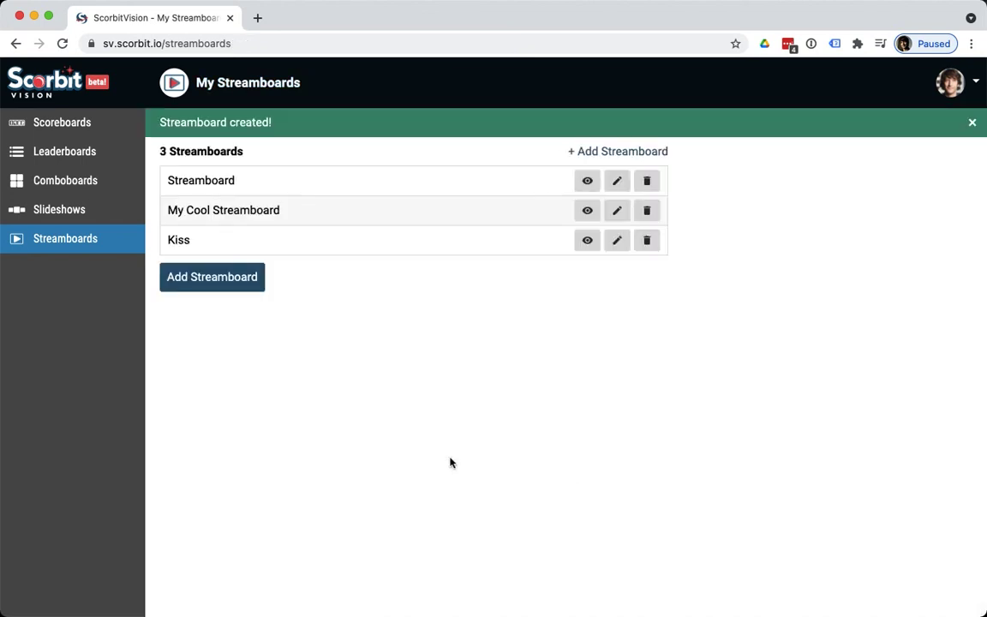
Step: View Streamboard, reduce the browser zoom until the whole canvas fits in the window, and close the viewer
click(588, 181)
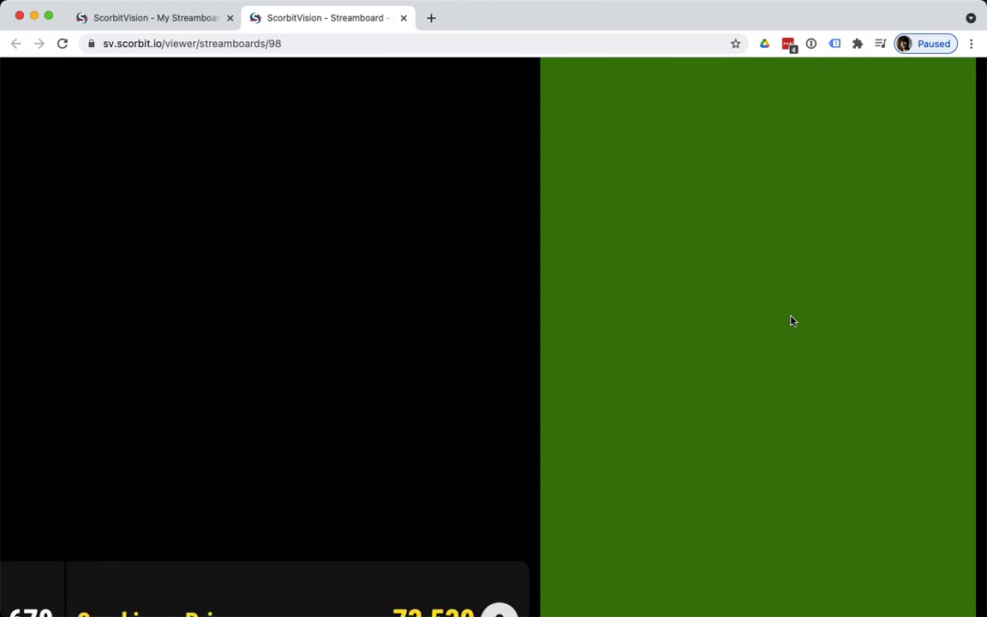
key(super+minus)
key(super+minus)
key(super+minus)
key(super+minus)
key(super+minus)
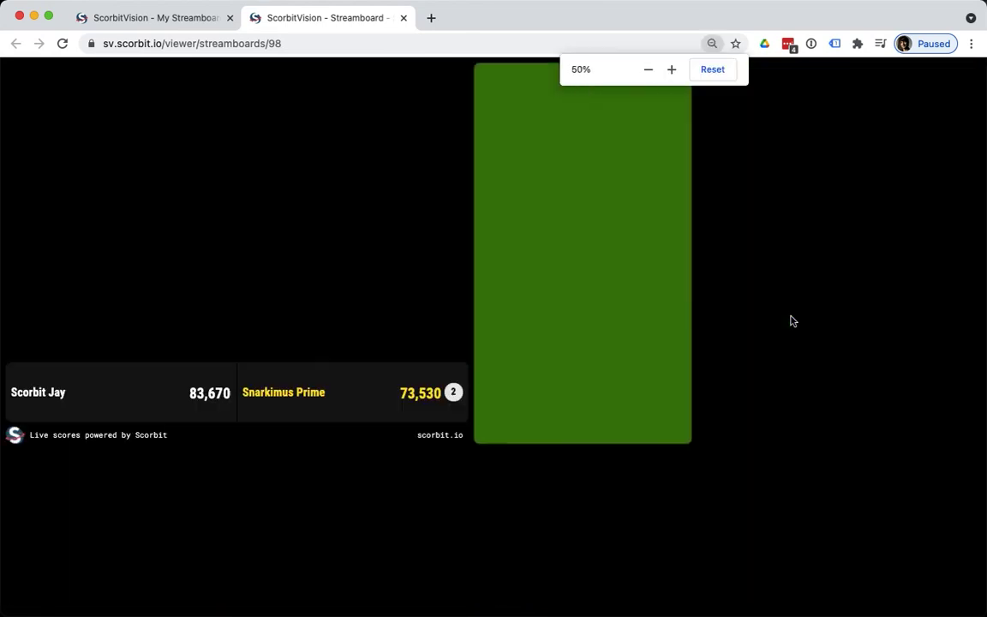
key(super+plus)
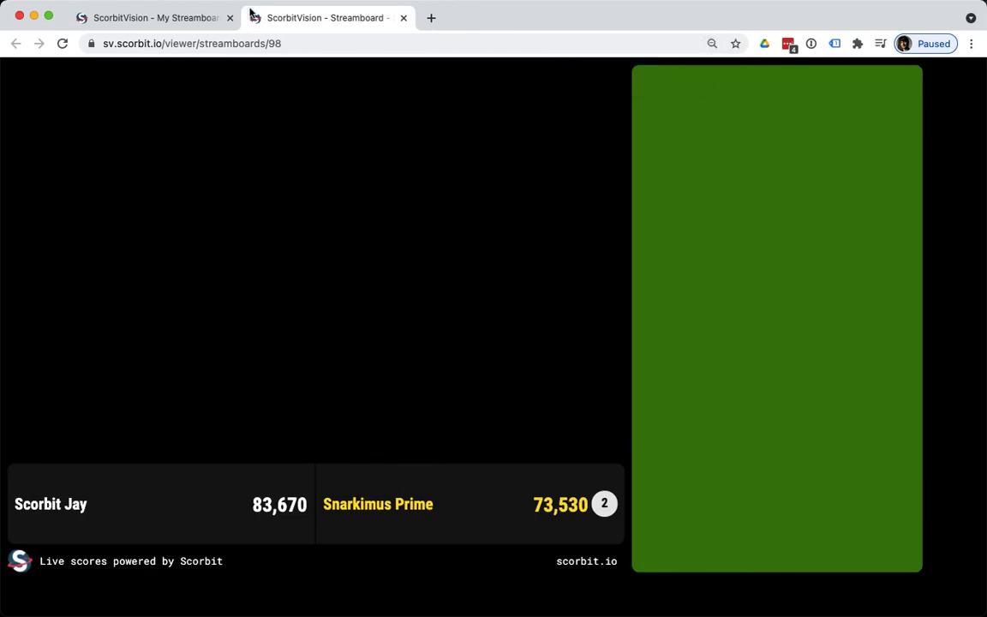
click(403, 18)
Step: Start a new streamboard titled "Scores Only" with the Scores only - variable width layout
click(142, 204)
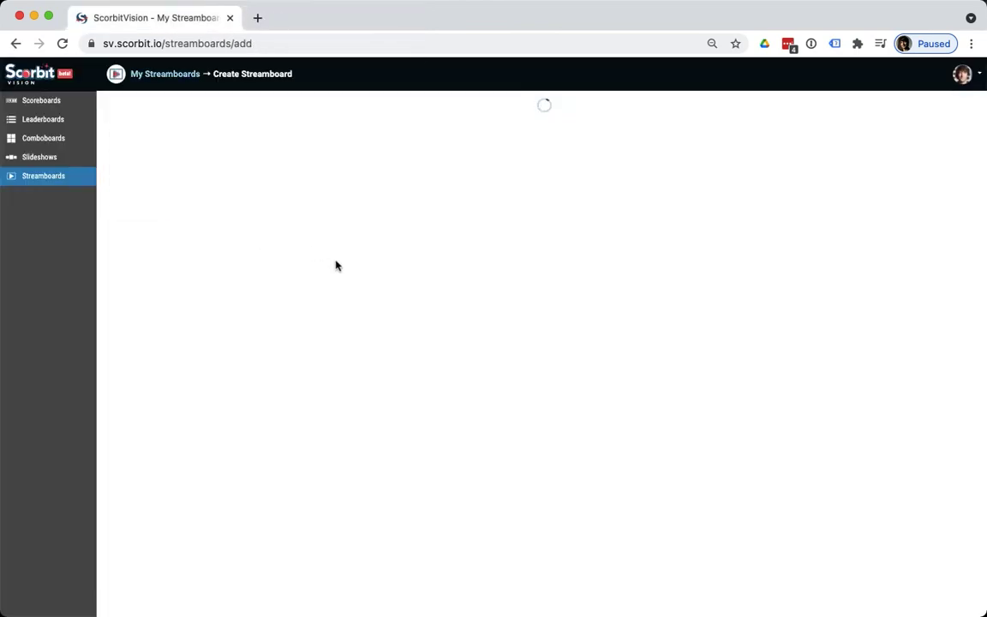
click(216, 116)
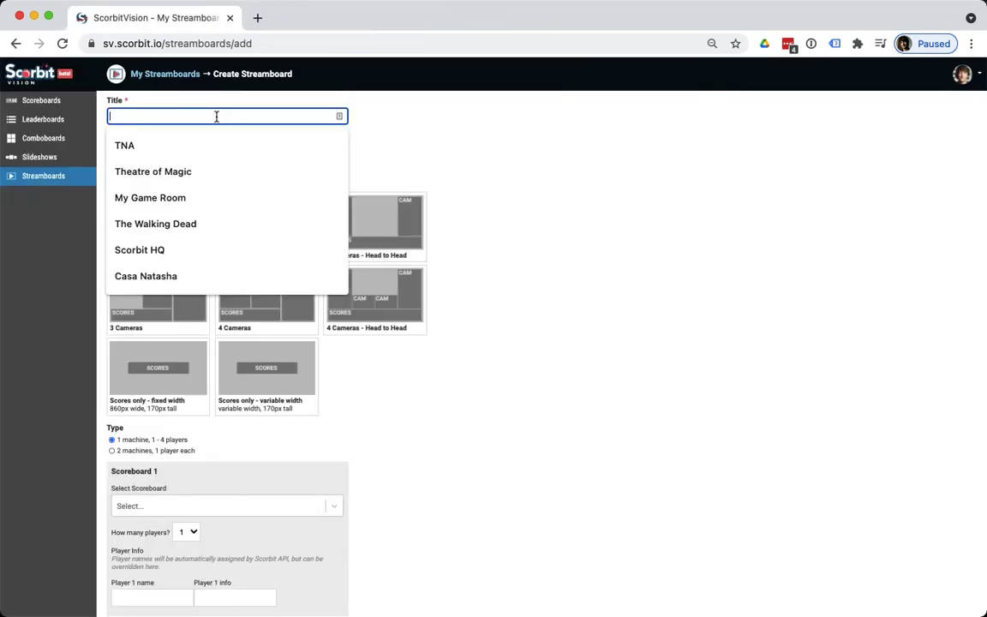
text(Scores Only)
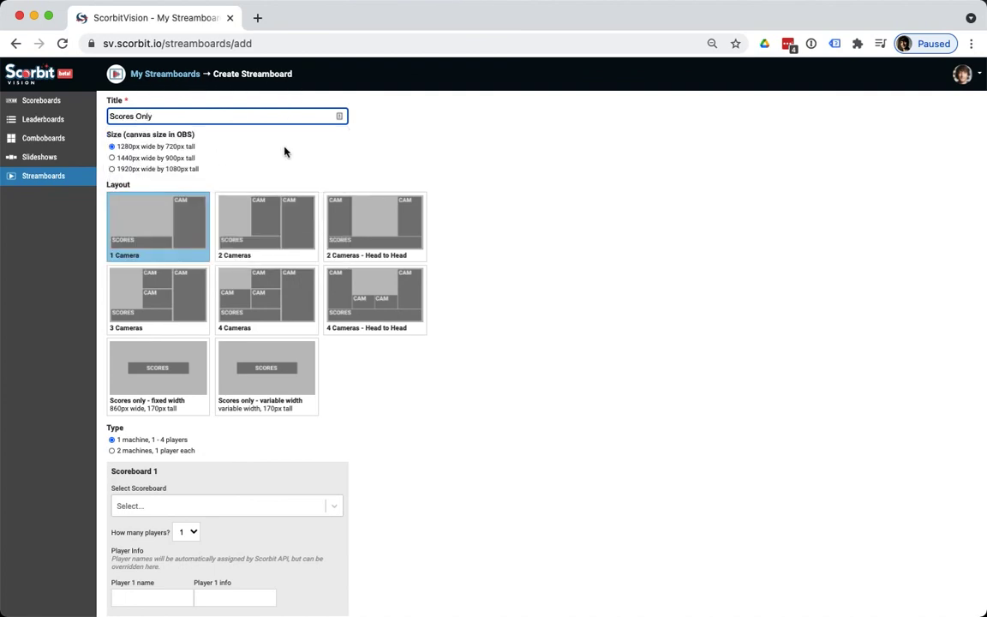
click(285, 156)
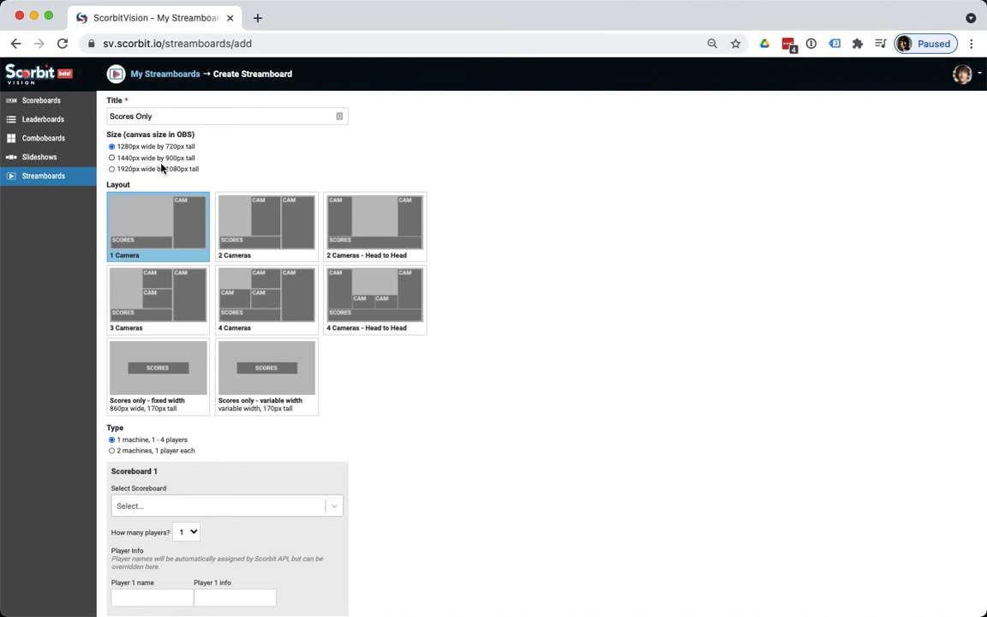
click(273, 377)
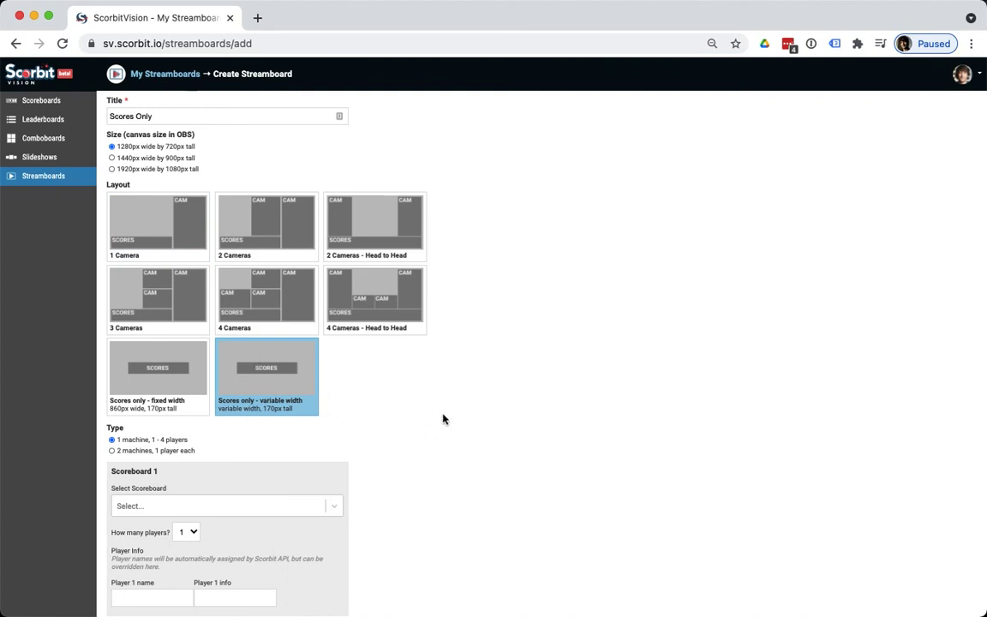
Step: Assign the Willy Wonka Game scoreboard with 2 players to Scores Only and create the streamboard
scroll(443, 419, down, 3)
click(240, 371)
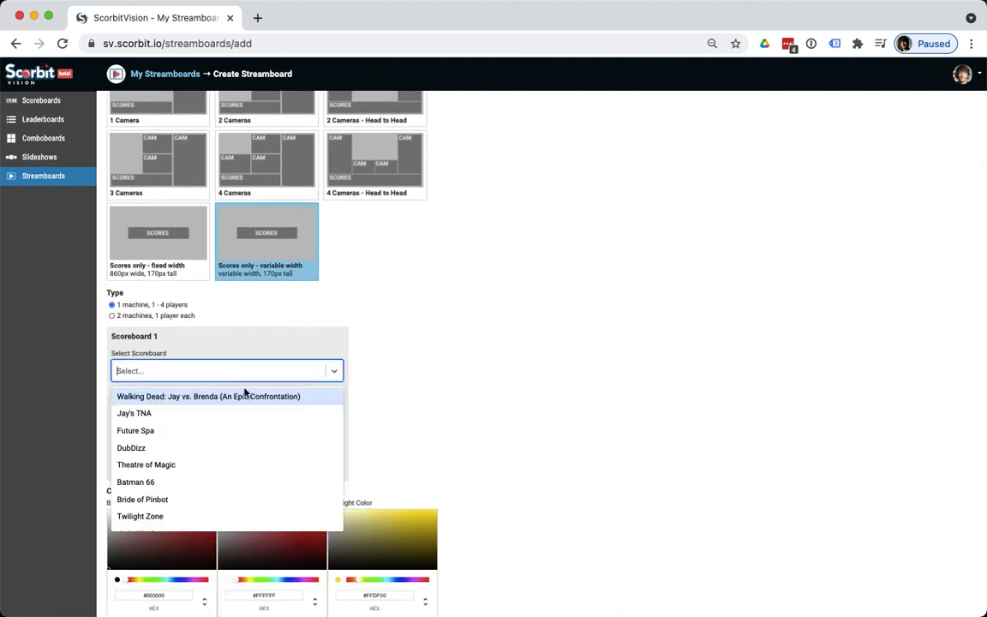
scroll(246, 455, down, 2)
click(222, 520)
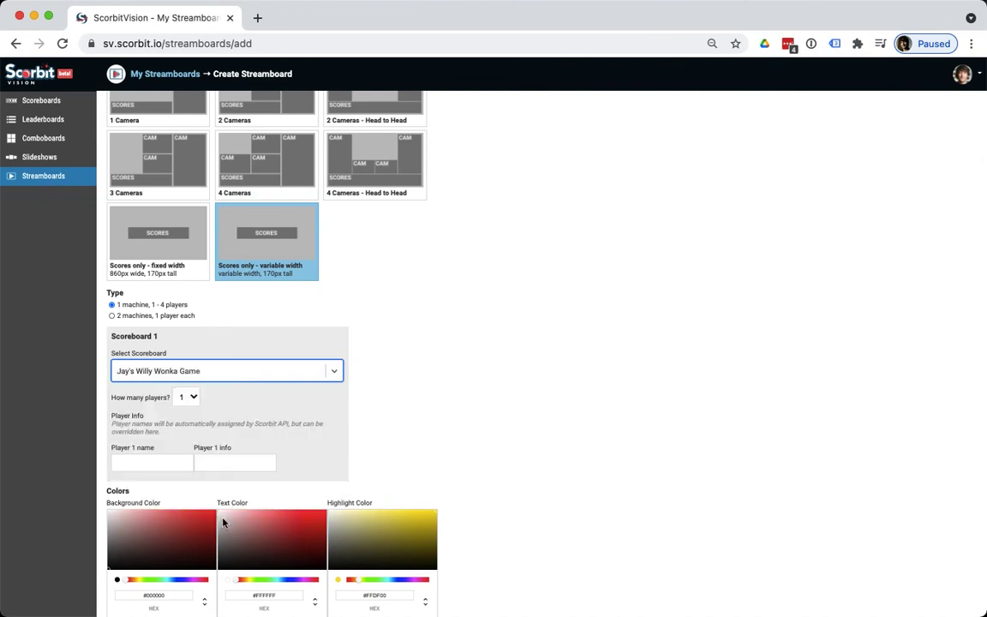
click(183, 398)
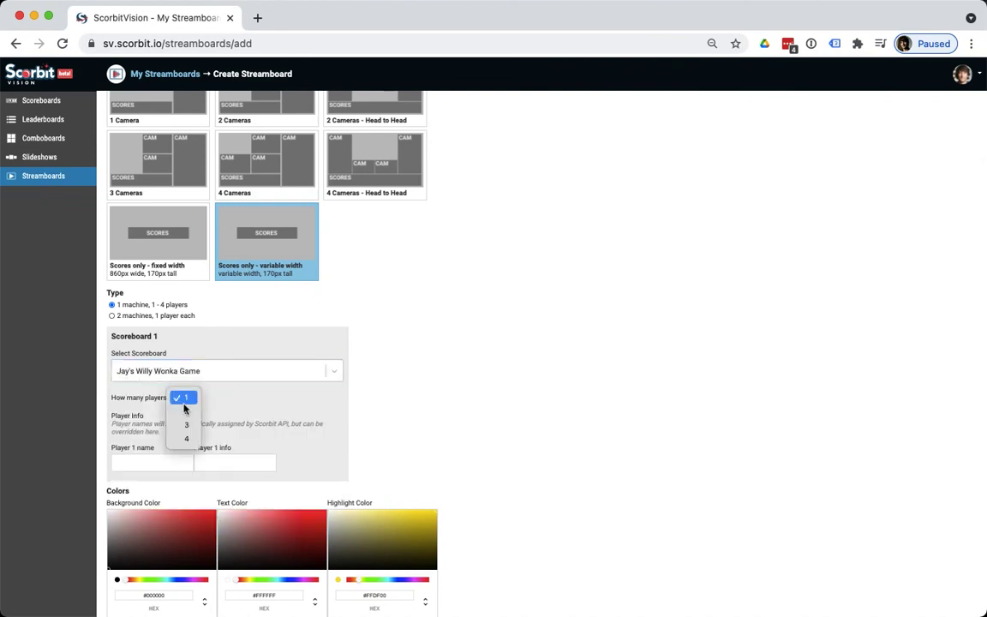
click(184, 411)
scroll(269, 482, down, 3)
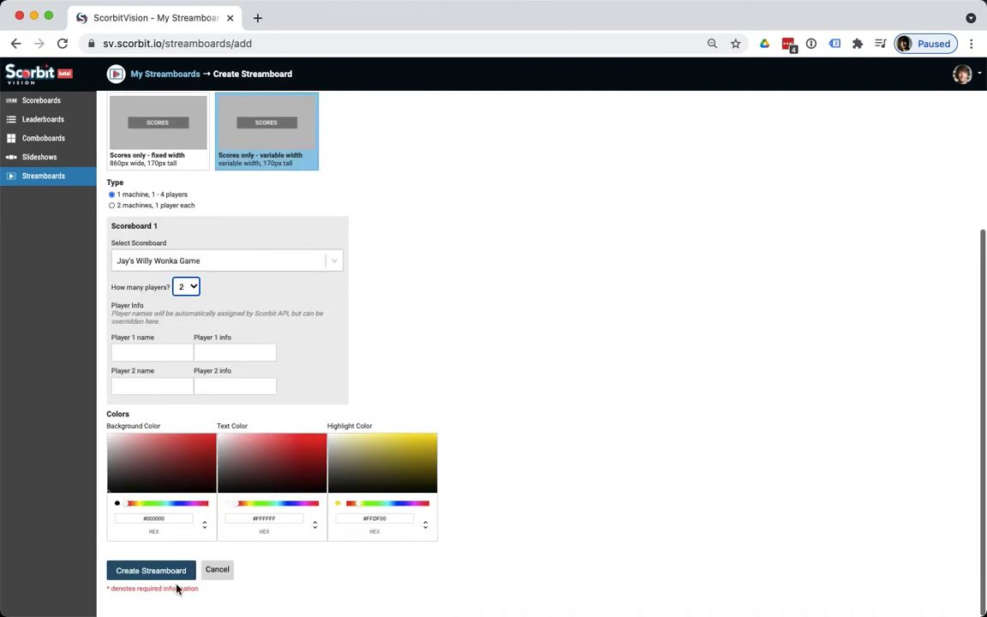
click(170, 571)
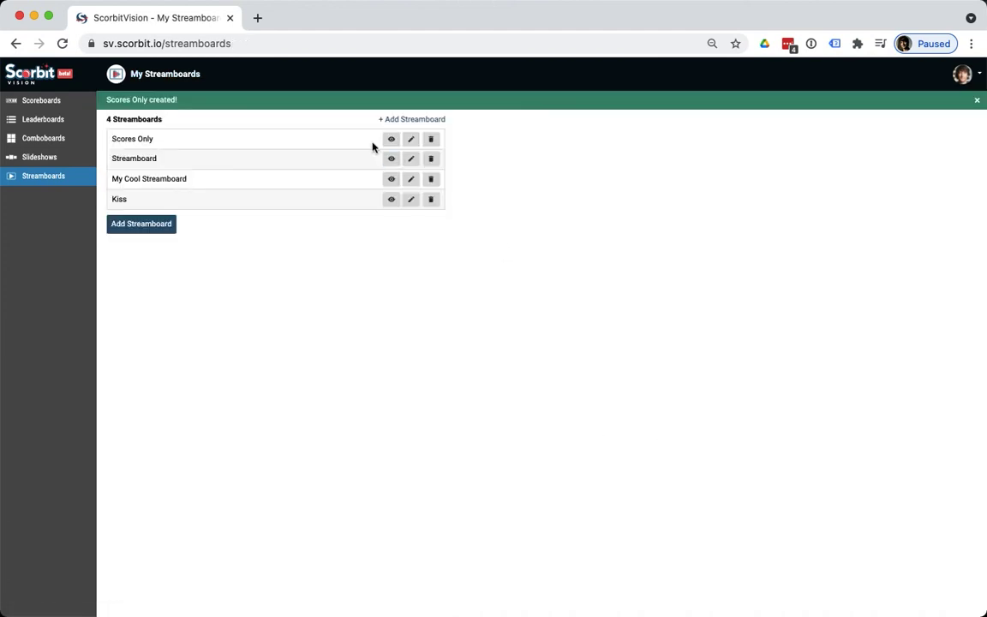
Step: View the Scores Only streamboard, shrink and enlarge the browser window to check its variable width layout, and close the viewer
click(391, 138)
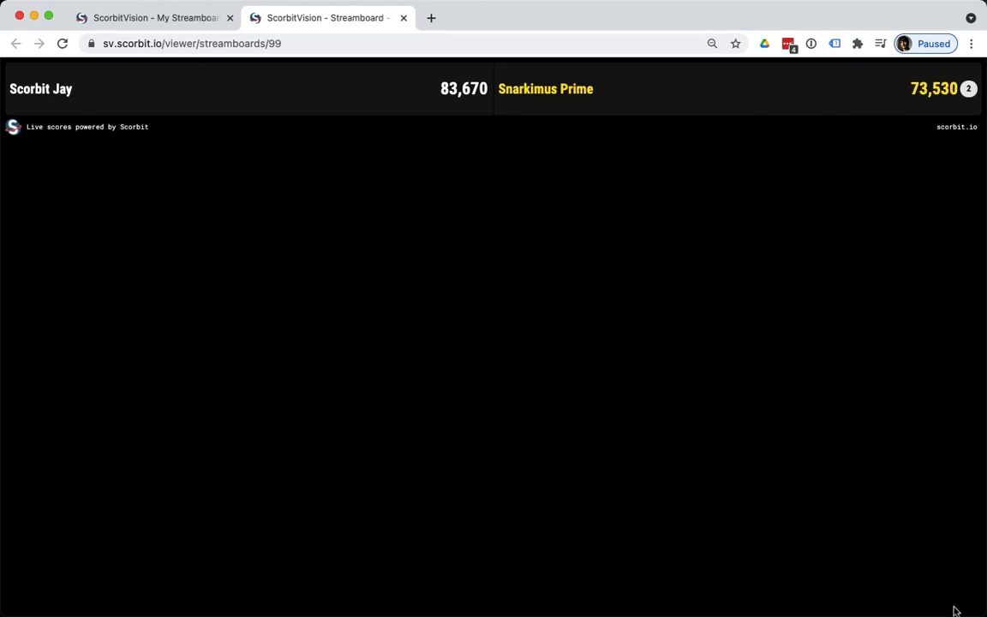
drag(981, 542, 980, 368)
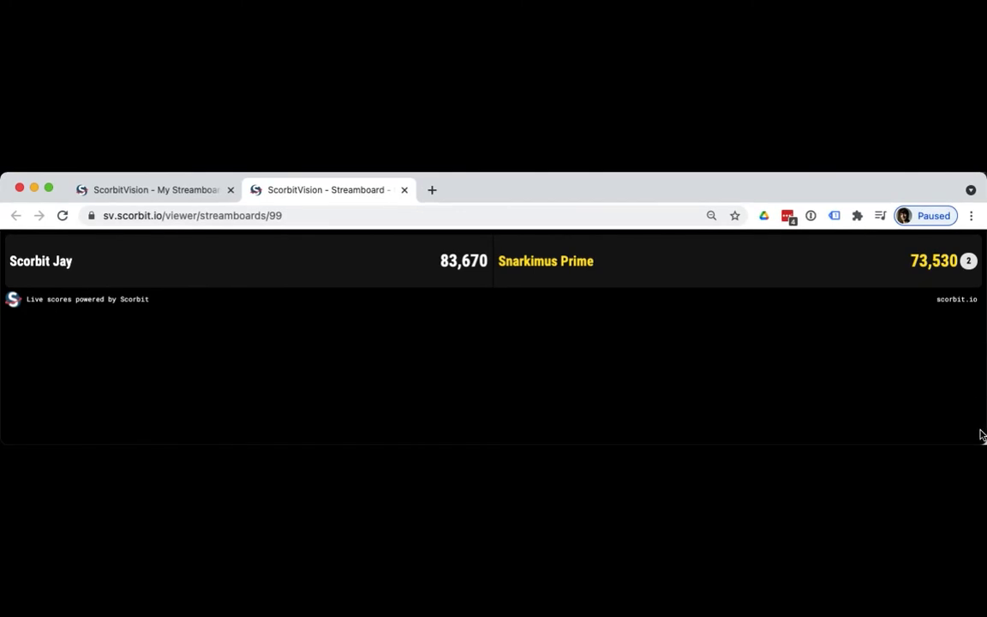
drag(982, 442, 984, 588)
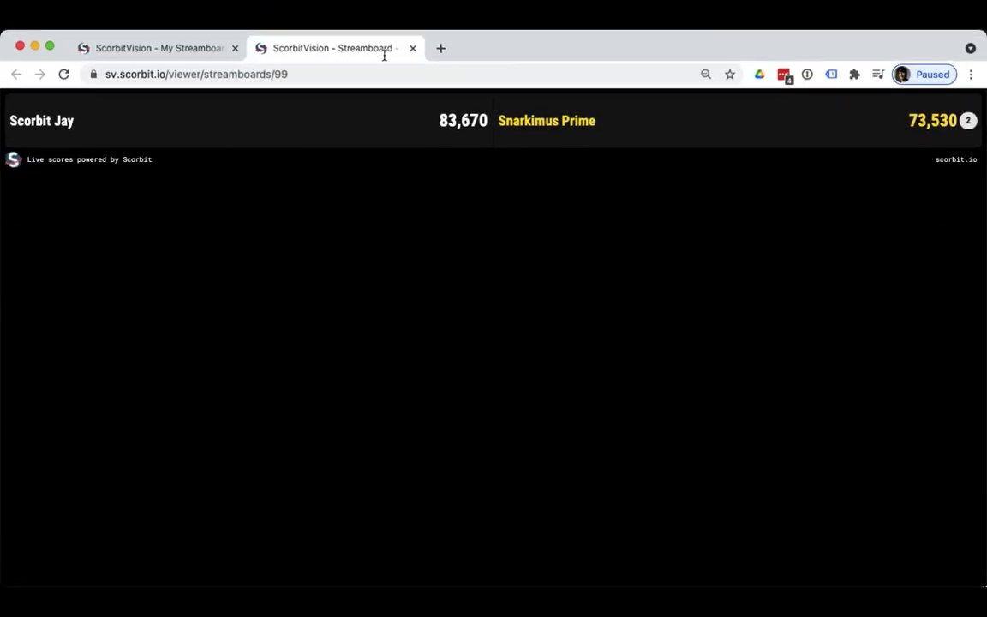
click(412, 48)
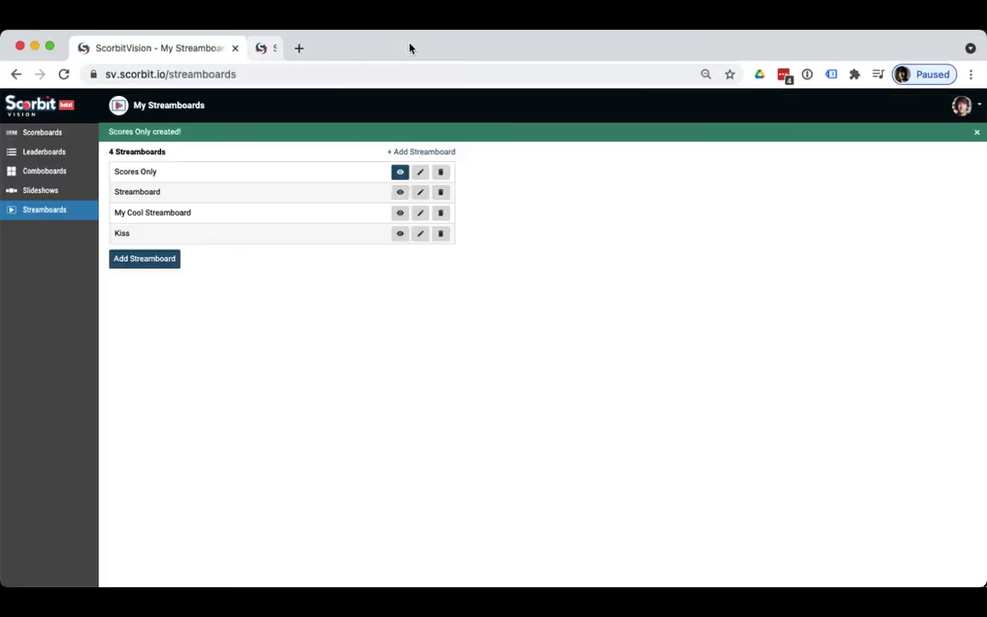
Step: Change the Scores Only streamboard's layout to Scores only - fixed width and save the update
click(420, 174)
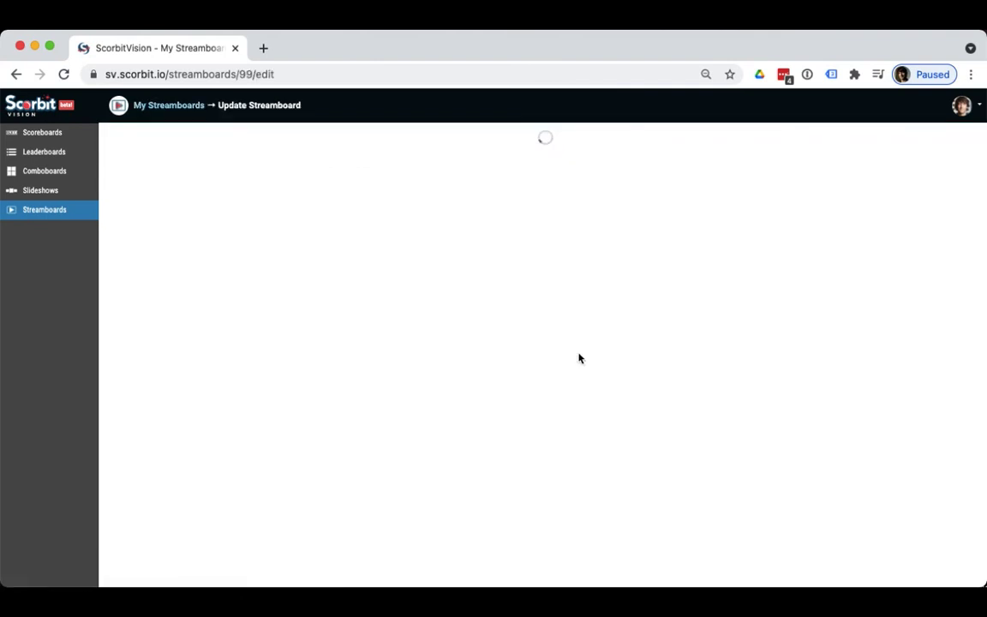
click(153, 411)
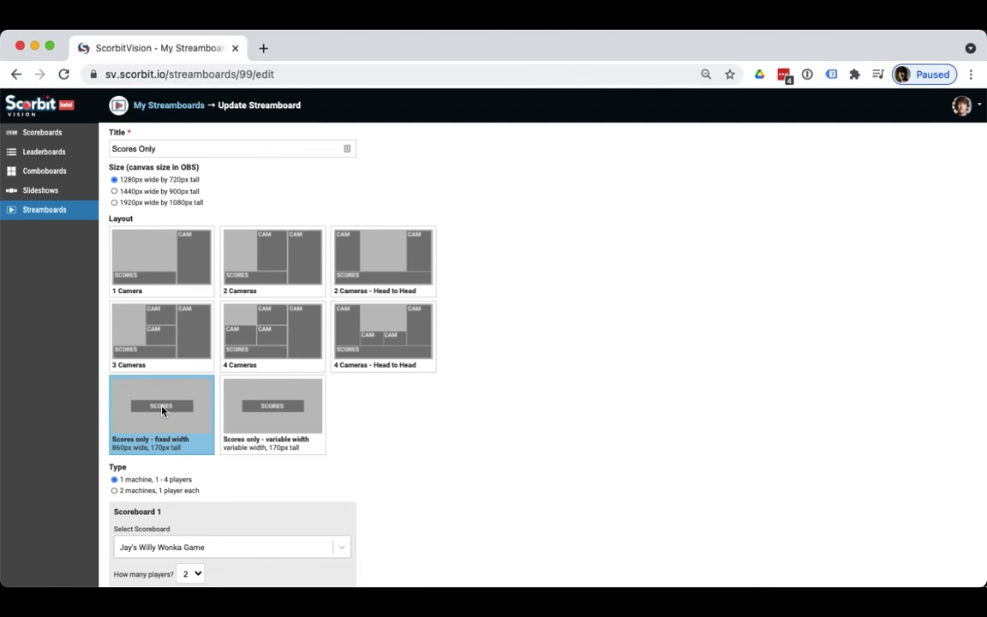
scroll(481, 459, down, 1)
scroll(481, 459, down, 5)
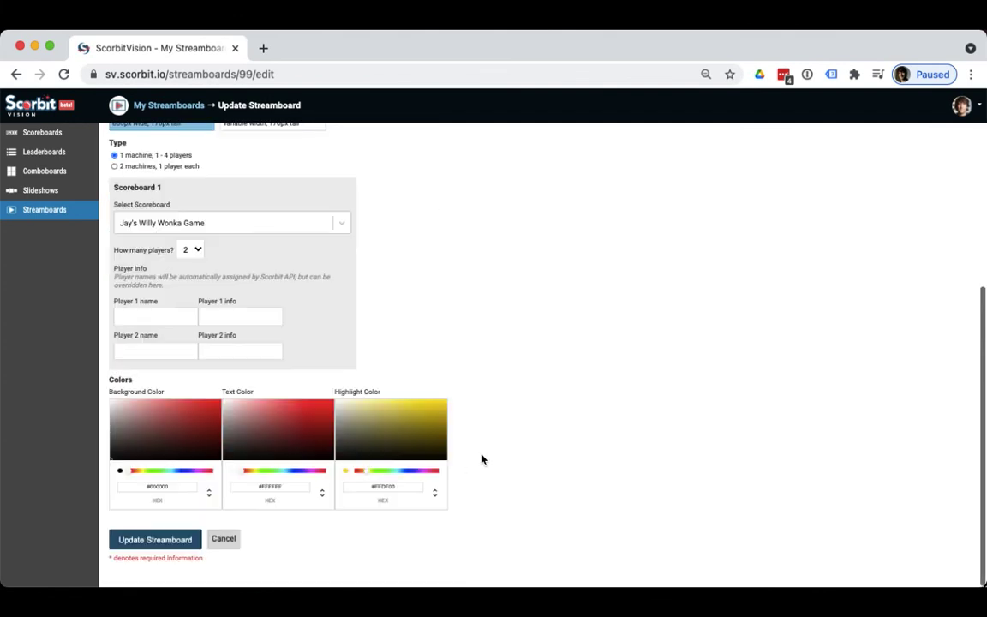
click(174, 544)
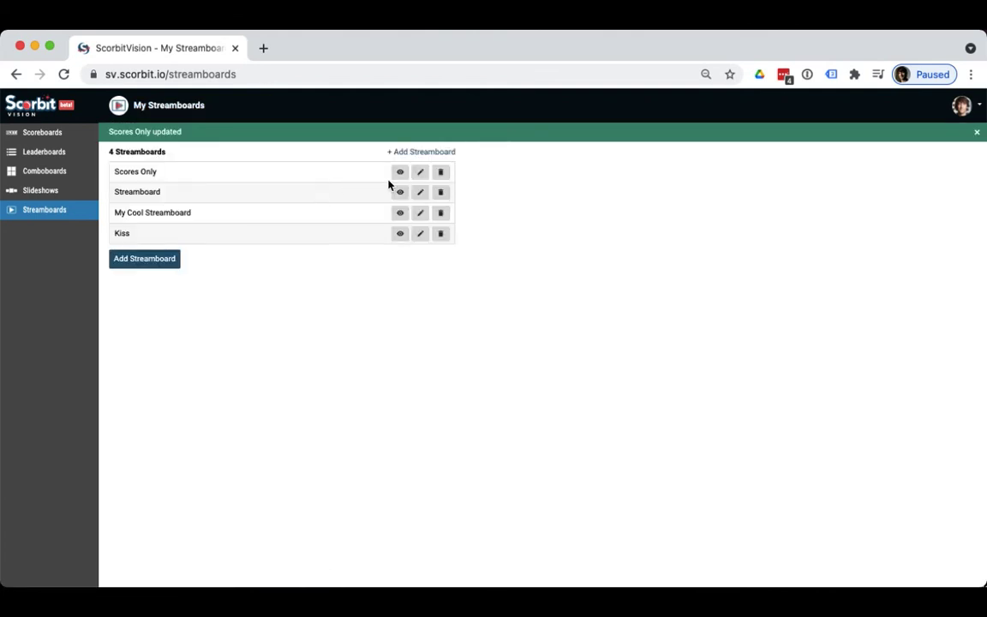
Step: View the updated Scores Only streamboard, resize the browser window to check its fixed width layout, and close the viewer
click(399, 171)
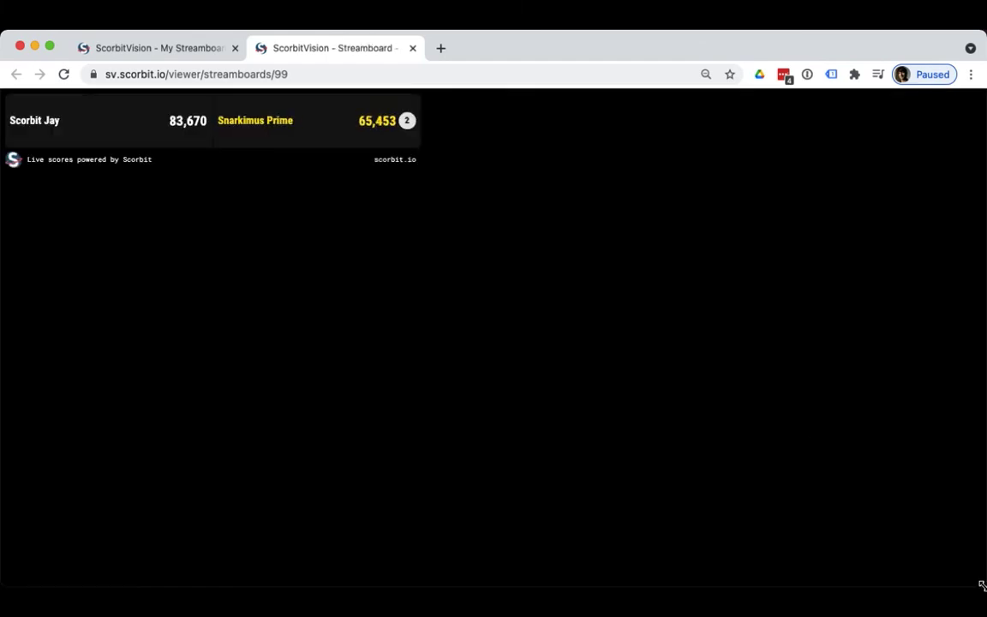
drag(982, 585, 891, 523)
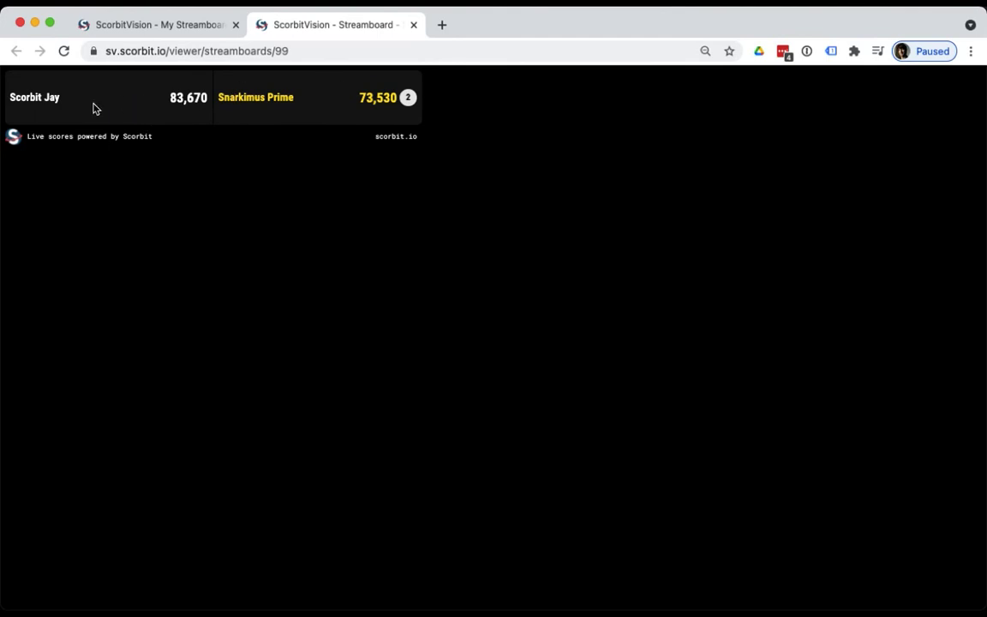
click(413, 24)
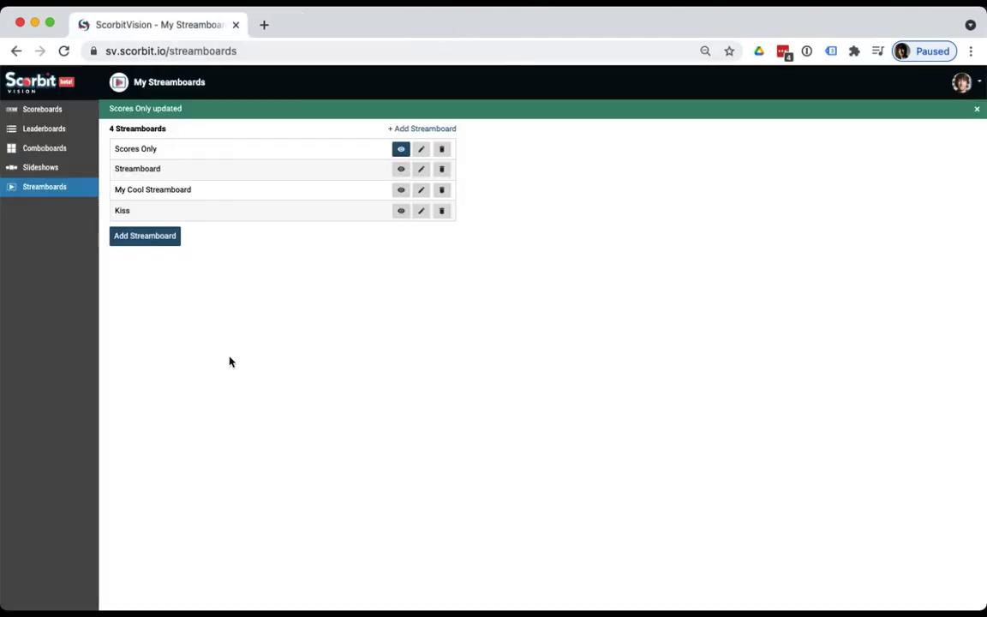